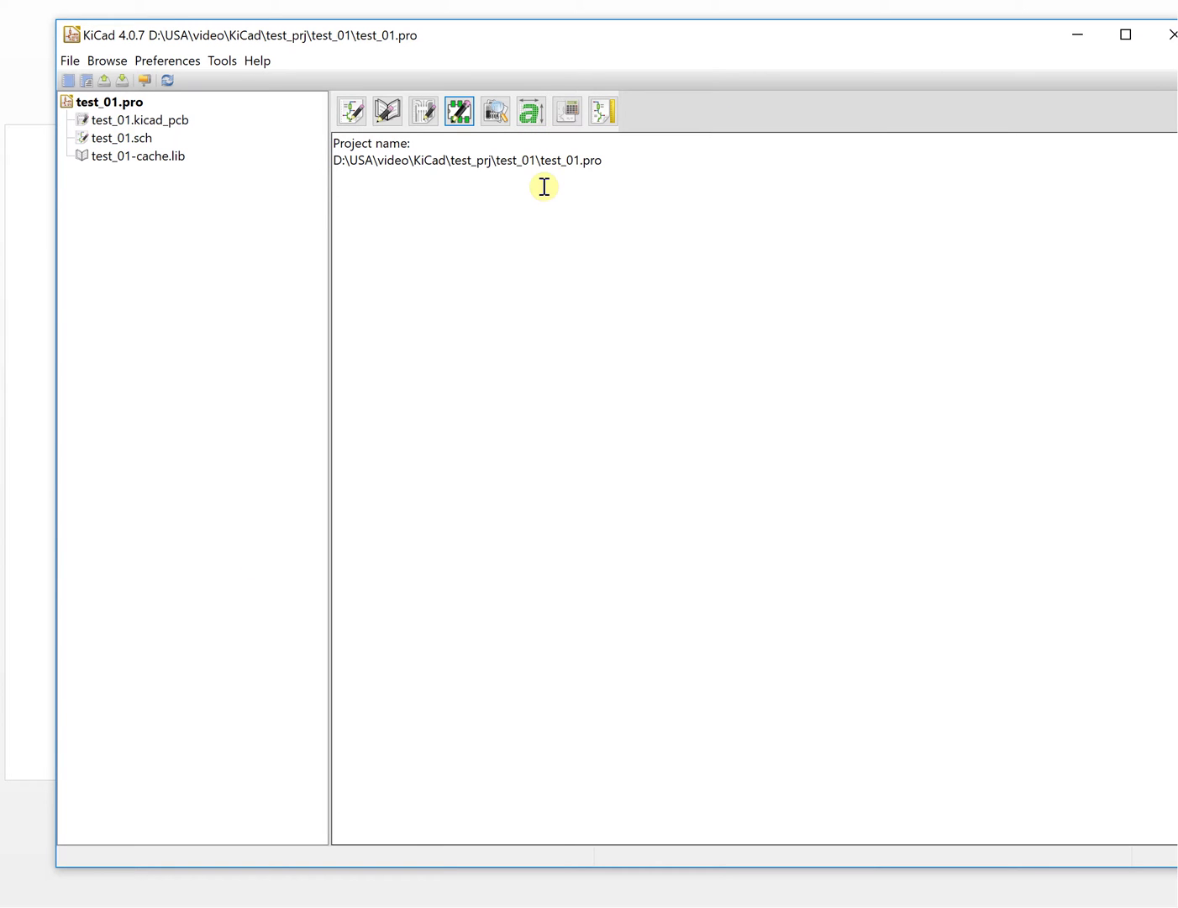
# Open the Footprint Editor and launch its footprint library browser
pyautogui.click(464, 124)
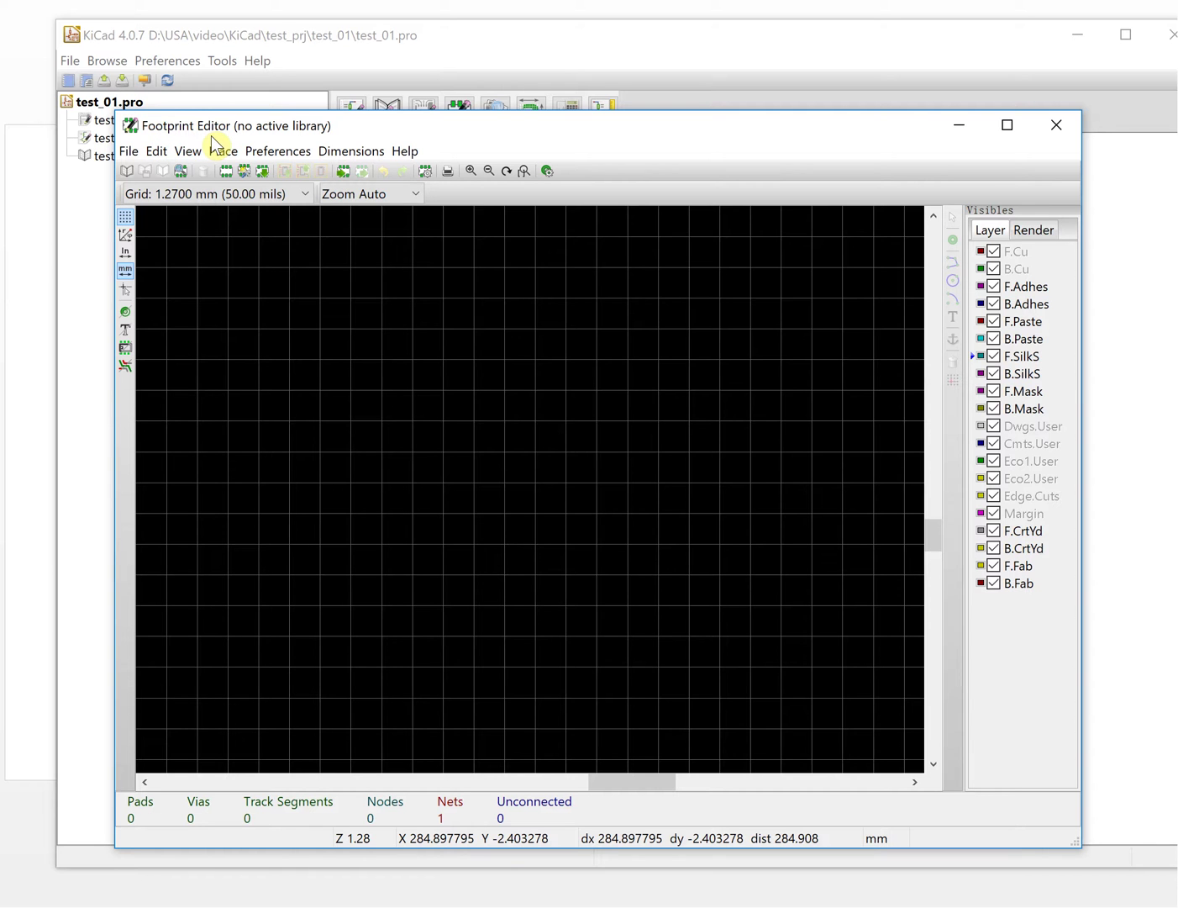
pyautogui.click(182, 169)
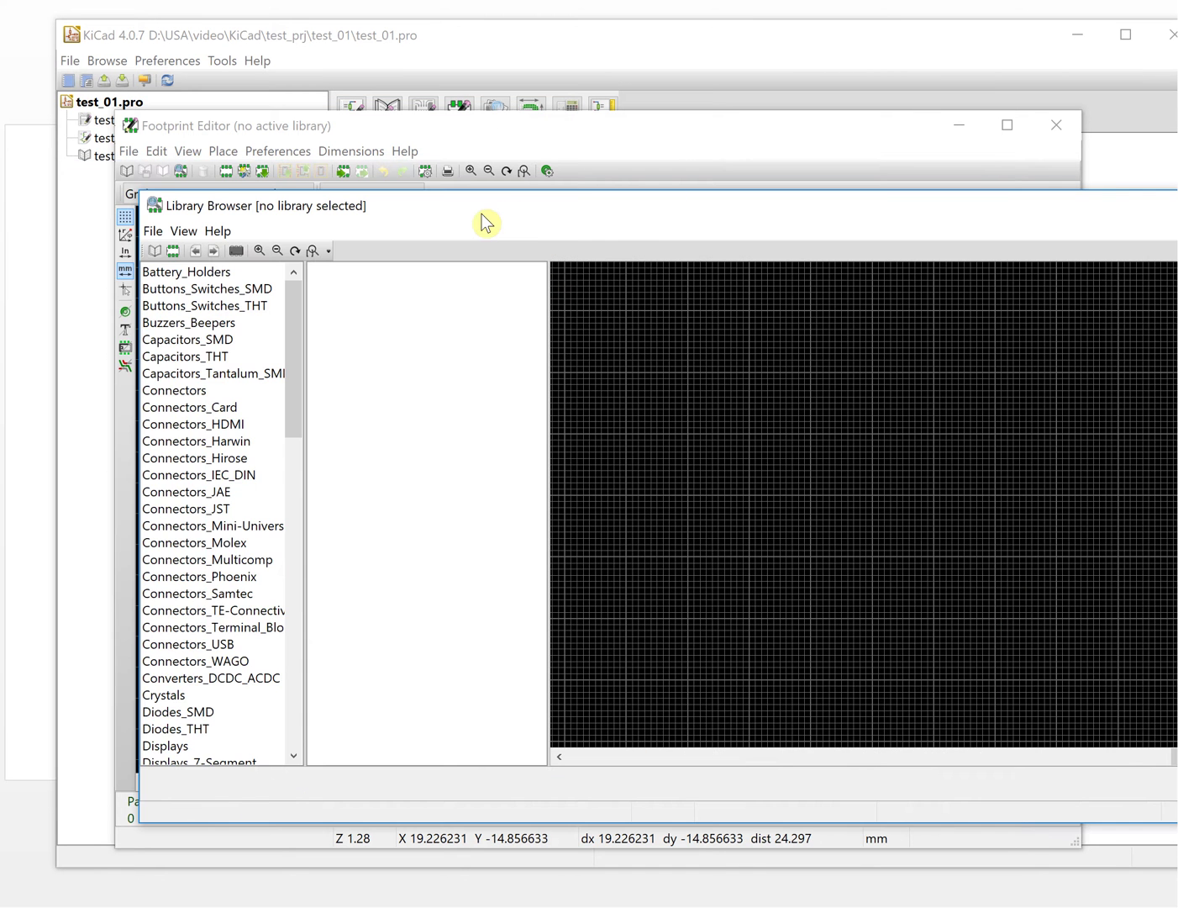
pyautogui.click(483, 216)
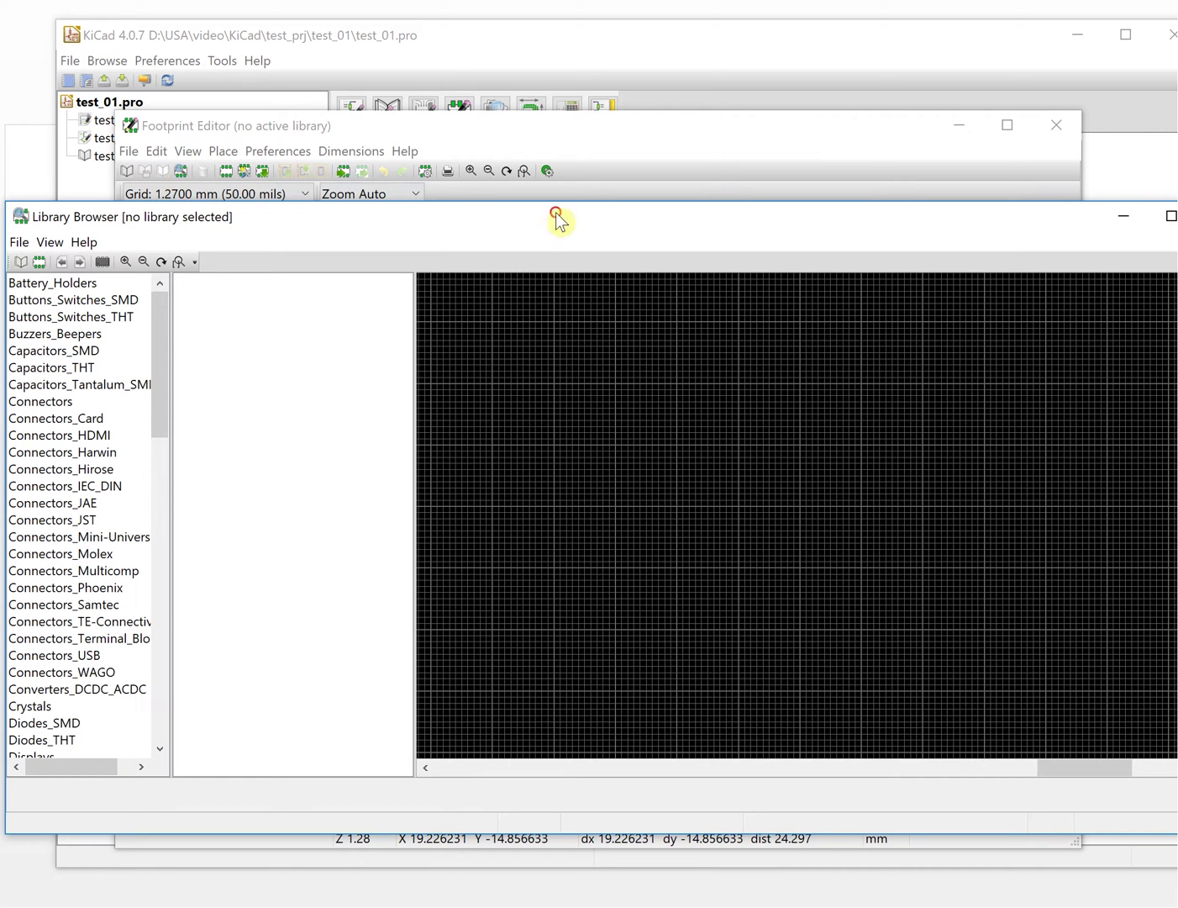
# Resize and reposition the Library Browser window to fit the screen and bring it in front of the project window
pyautogui.moveTo(555, 213); pyautogui.dragTo(425, 198)
pyautogui.moveTo(1110, 384); pyautogui.dragTo(954, 381)
pyautogui.moveTo(829, 205); pyautogui.dragTo(784, 160)
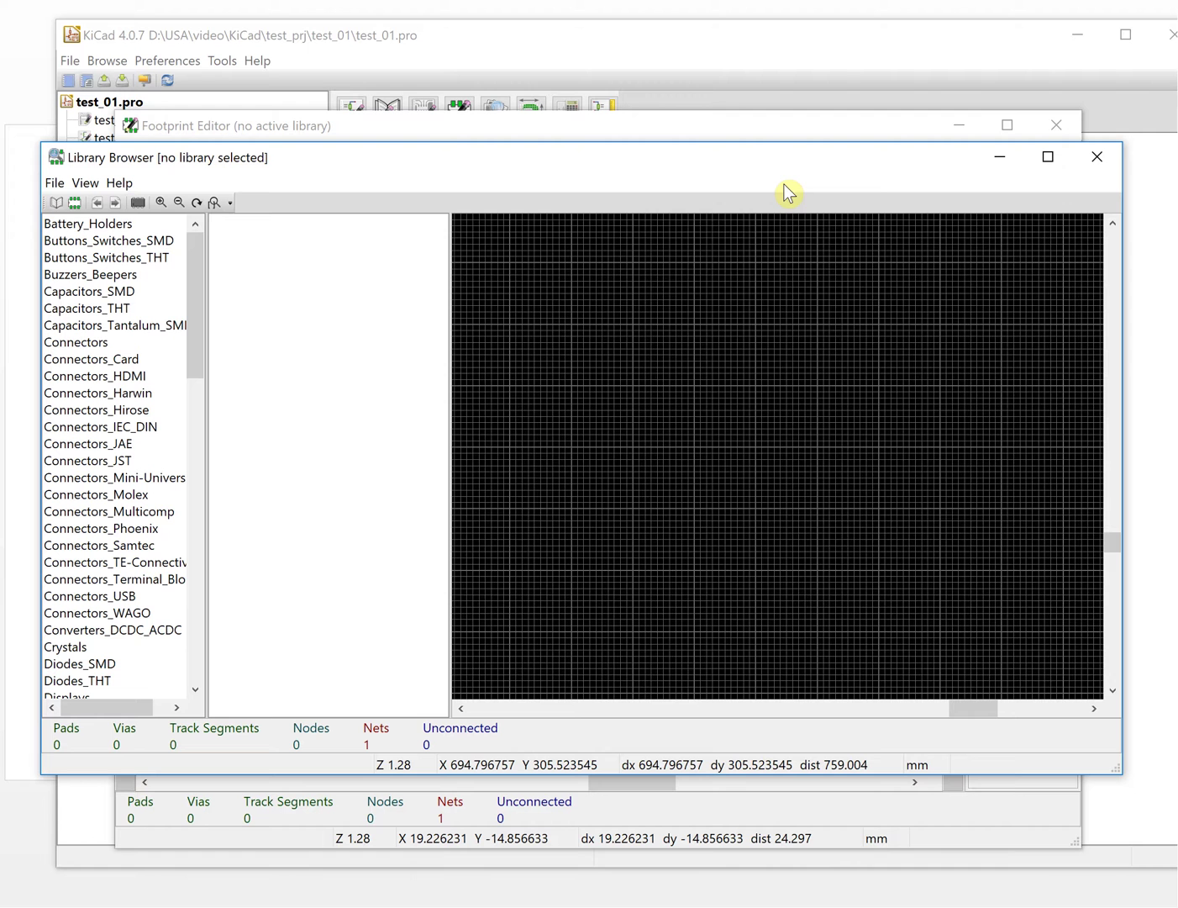
pyautogui.moveTo(764, 139); pyautogui.dragTo(765, 83)
pyautogui.click(768, 74)
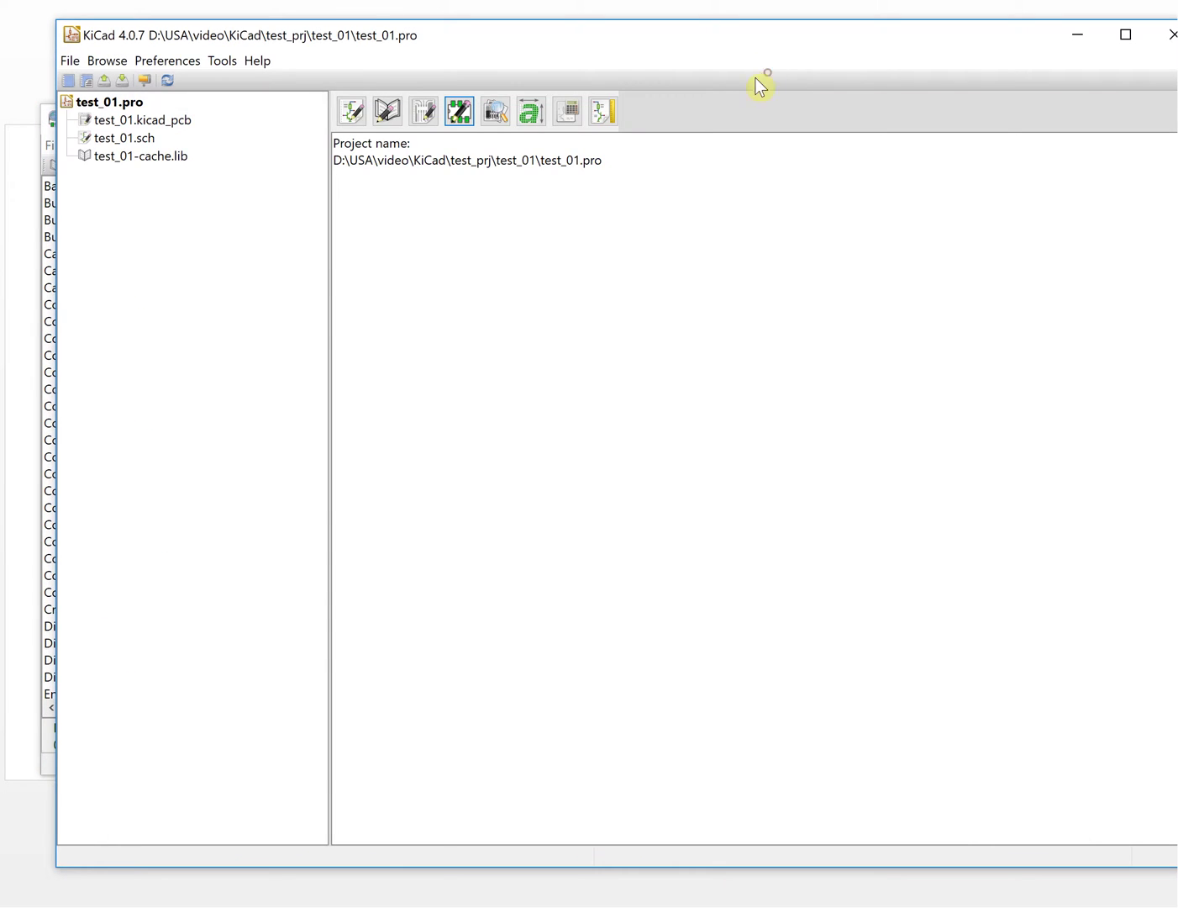
pyautogui.click(52, 135)
pyautogui.hotkey('alt', 'F4')
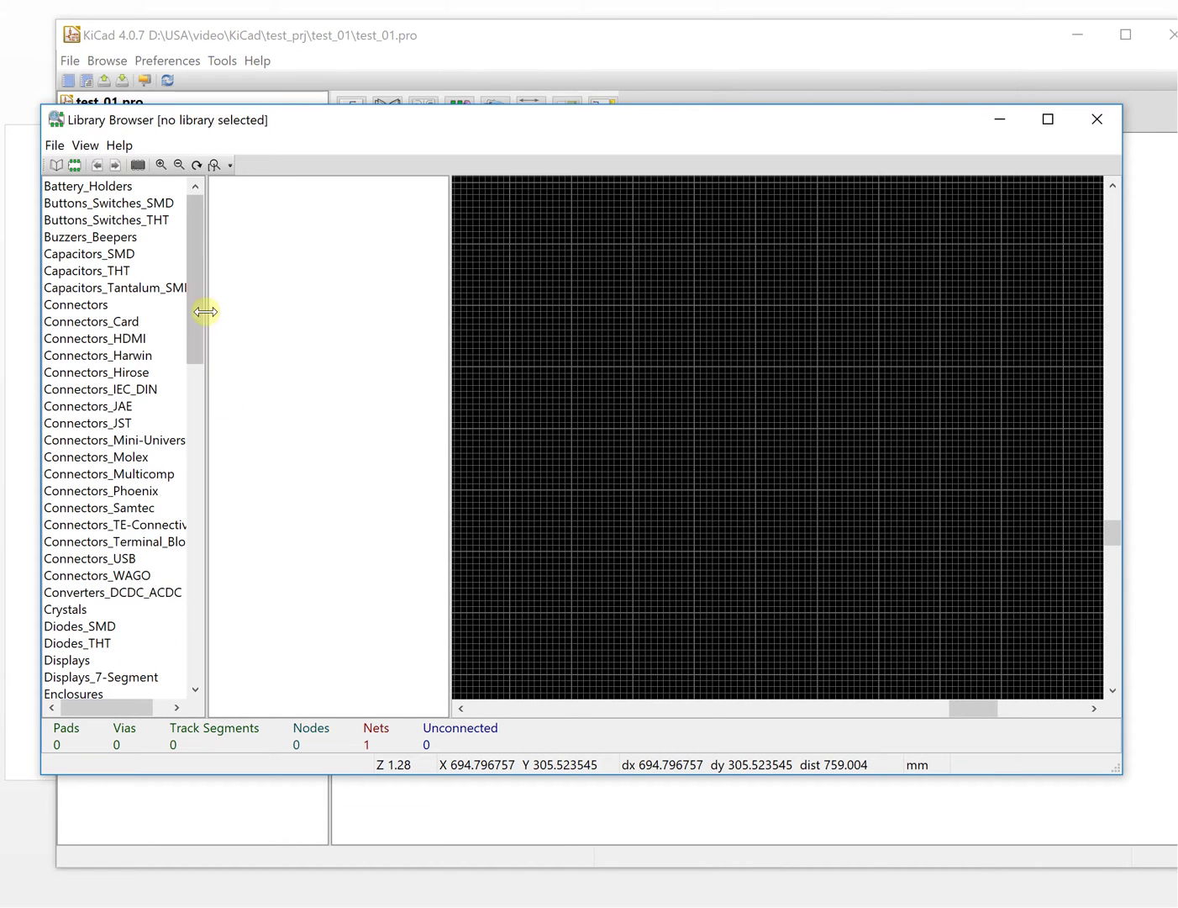
pyautogui.moveTo(201, 313); pyautogui.dragTo(200, 261)
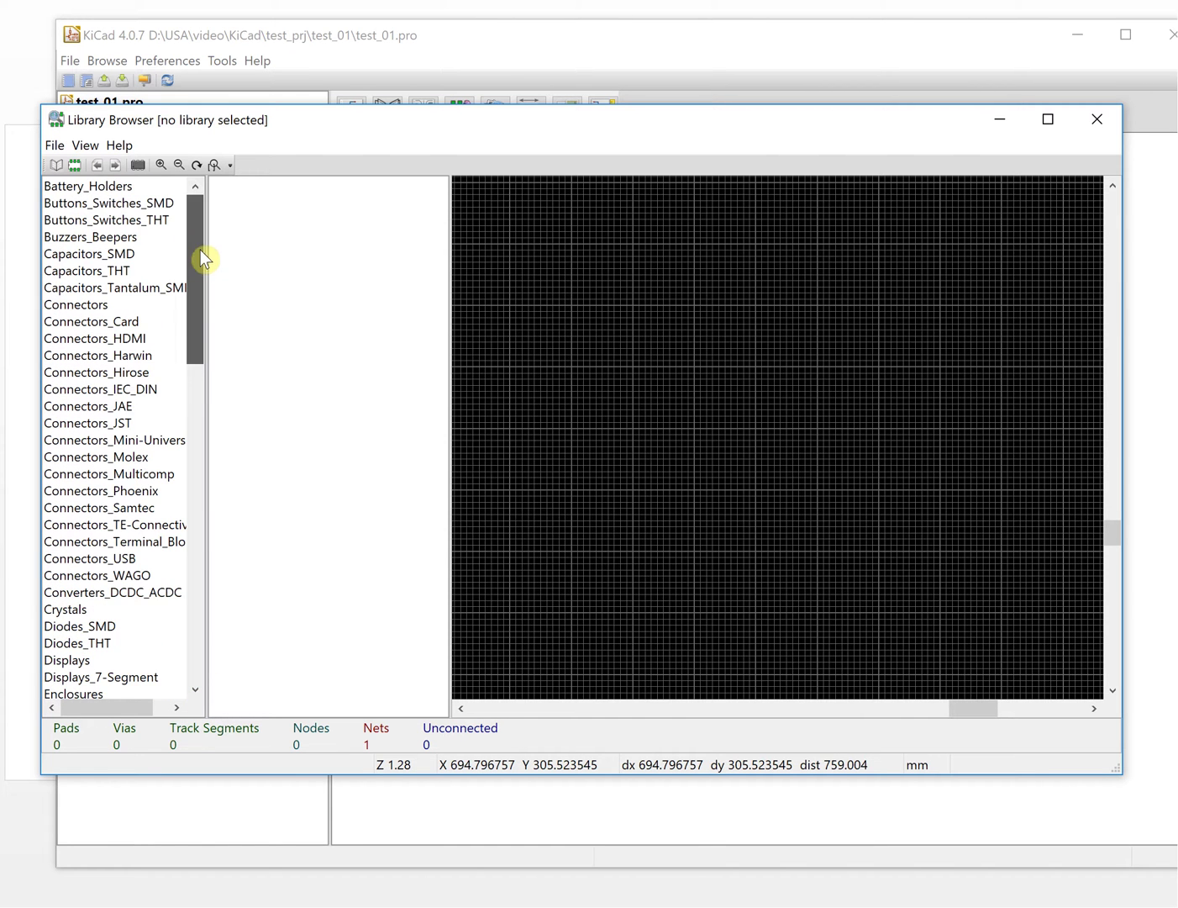
# Open the Battery_Holders library and preview its footprints from Keystone_103_1x20mm-CoinCell through Keystone_107_1x23mm-CoinCell
pyautogui.click(85, 194)
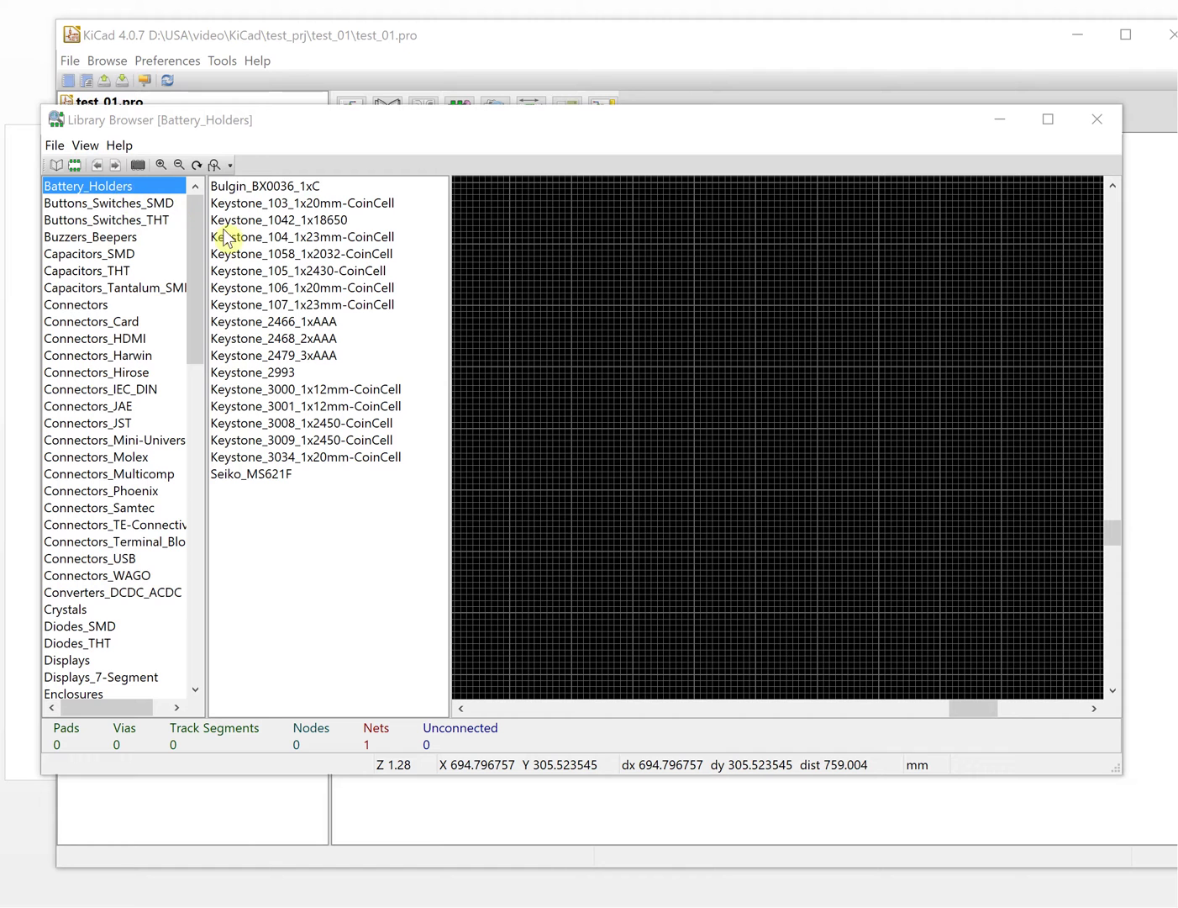
pyautogui.click(333, 205)
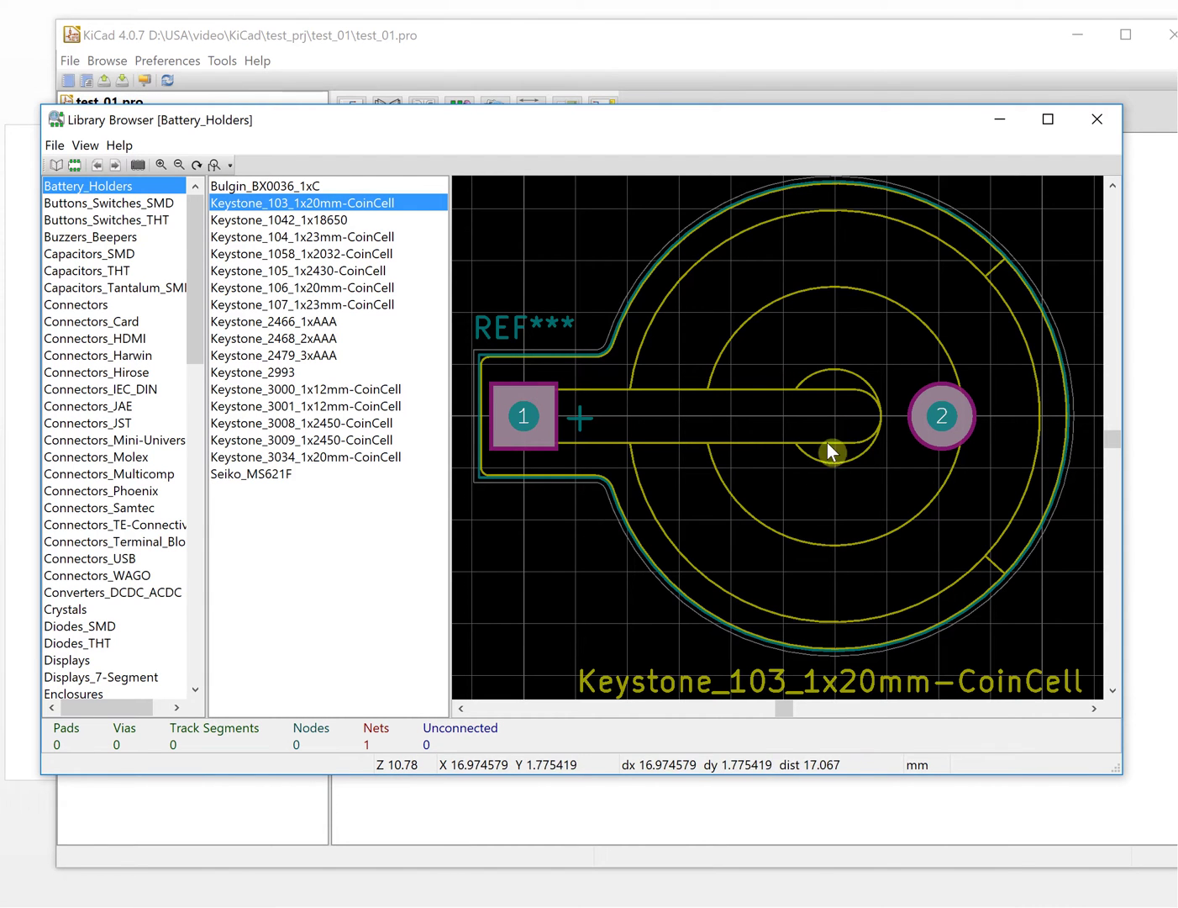
pyautogui.click(333, 237)
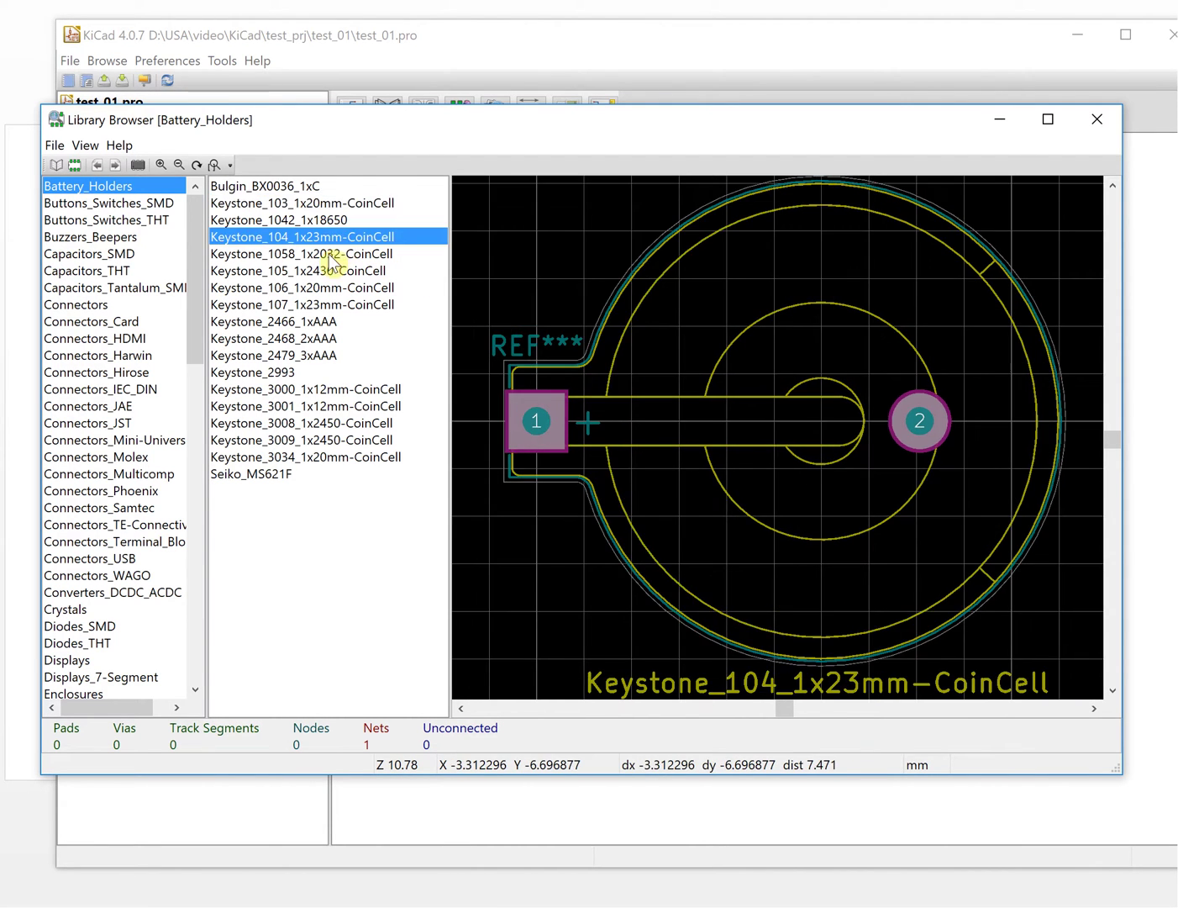
pyautogui.click(331, 255)
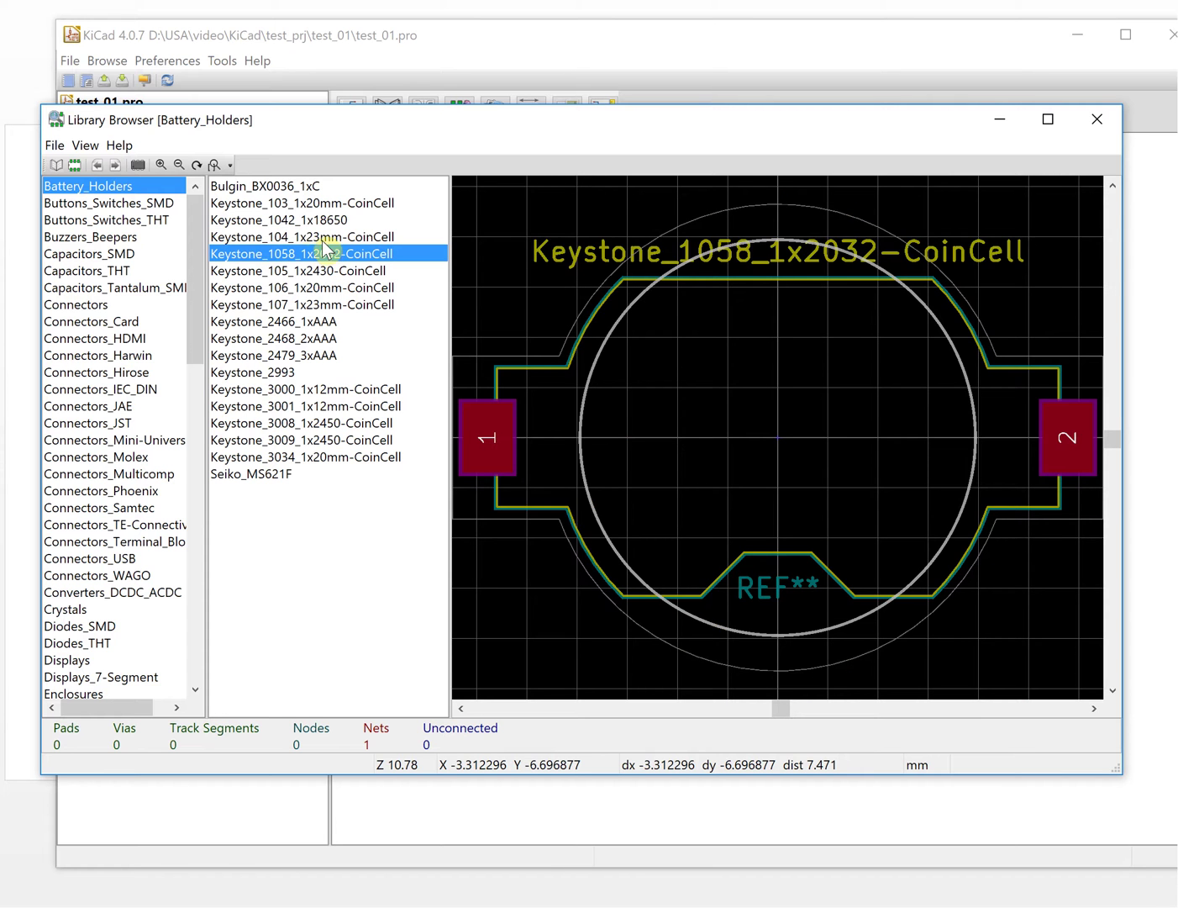
pyautogui.click(307, 220)
pyautogui.click(322, 238)
pyautogui.click(326, 255)
pyautogui.click(332, 274)
pyautogui.click(337, 291)
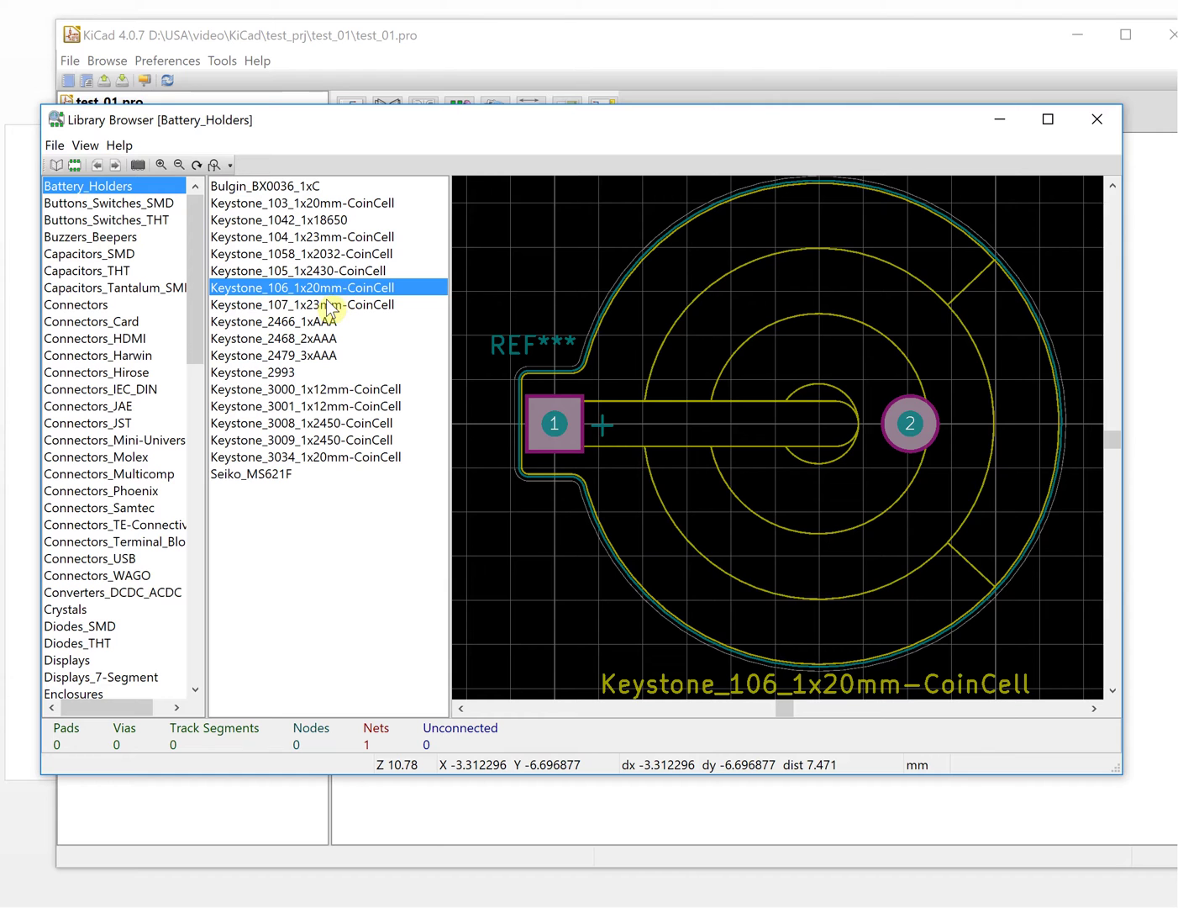
pyautogui.click(327, 305)
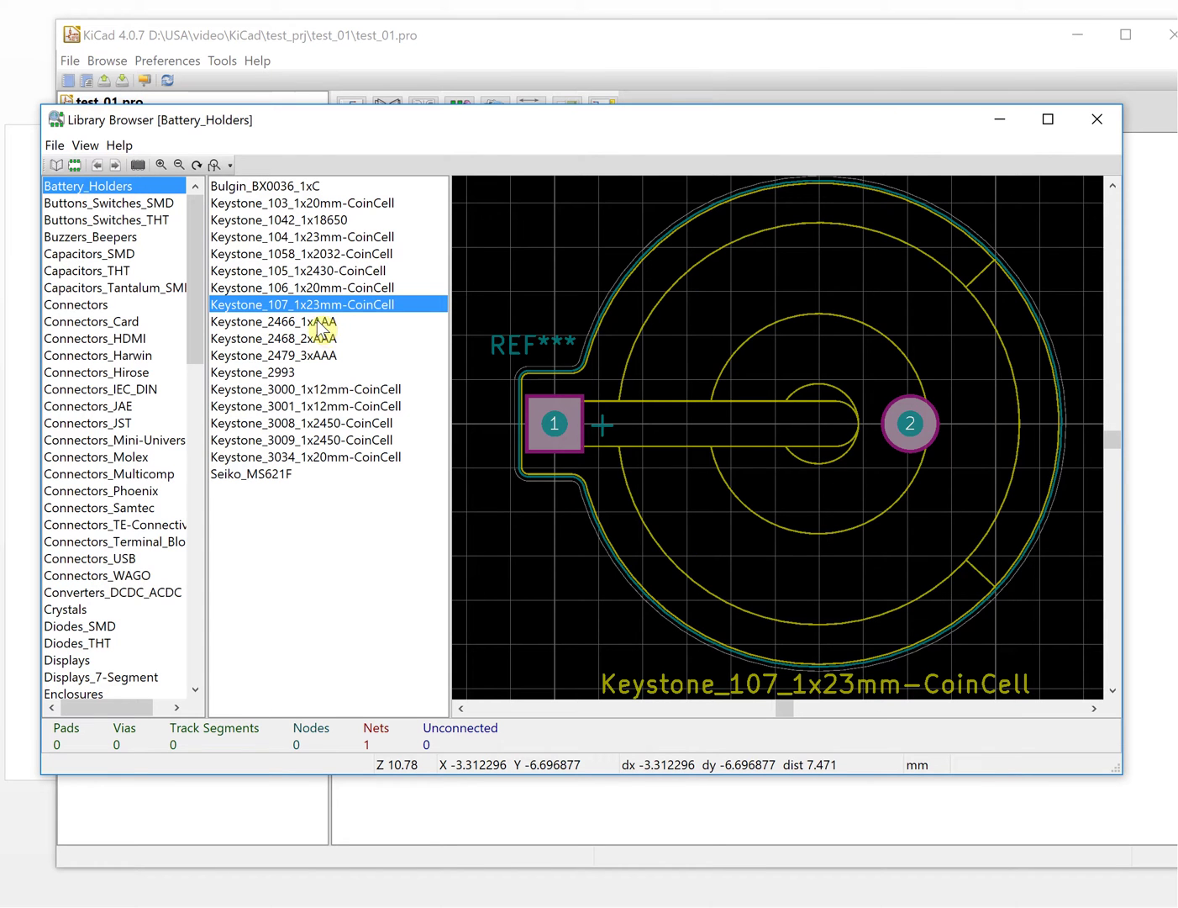
# Preview the AAA battery holder footprints Keystone_2466_1xAAA, Keystone_2468_2xAAA and Keystone_2479_3xAAA
pyautogui.click(319, 323)
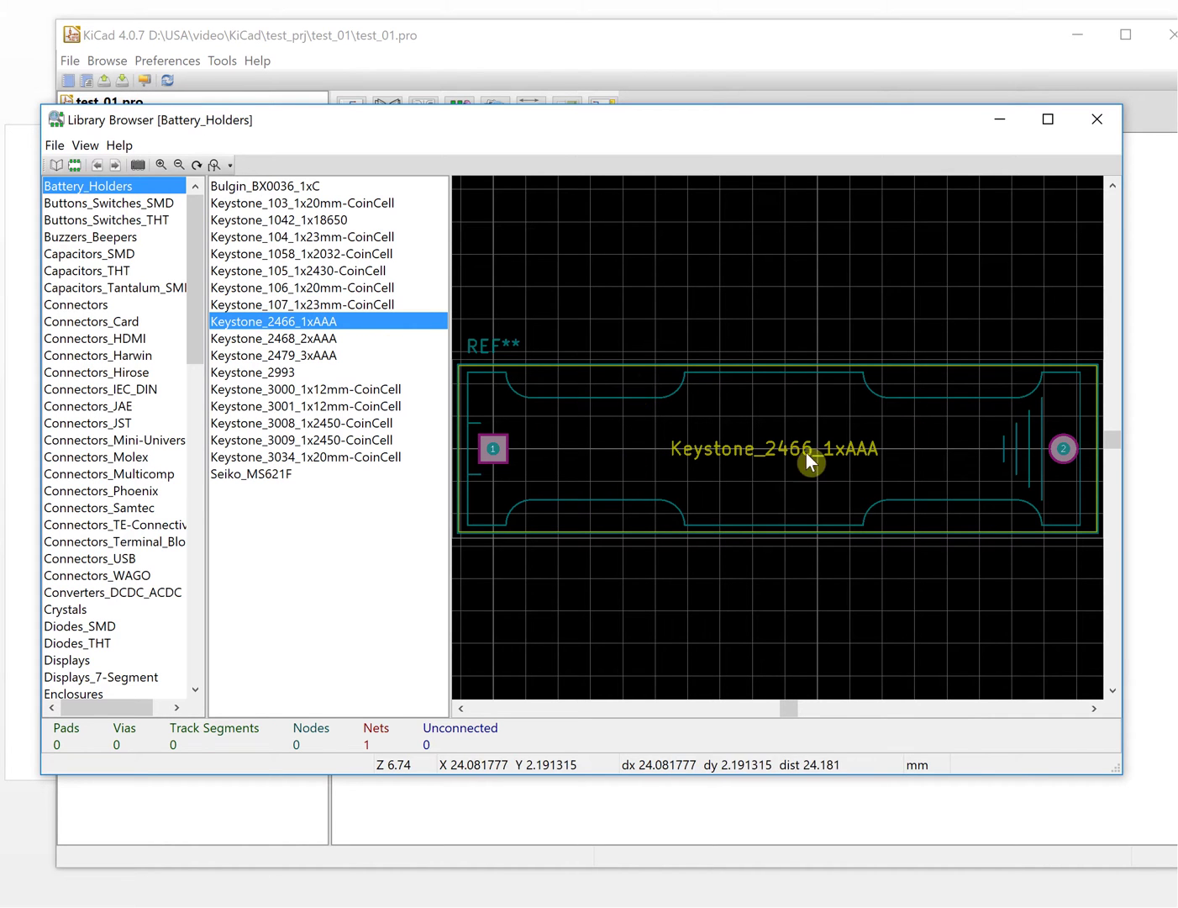
pyautogui.click(313, 340)
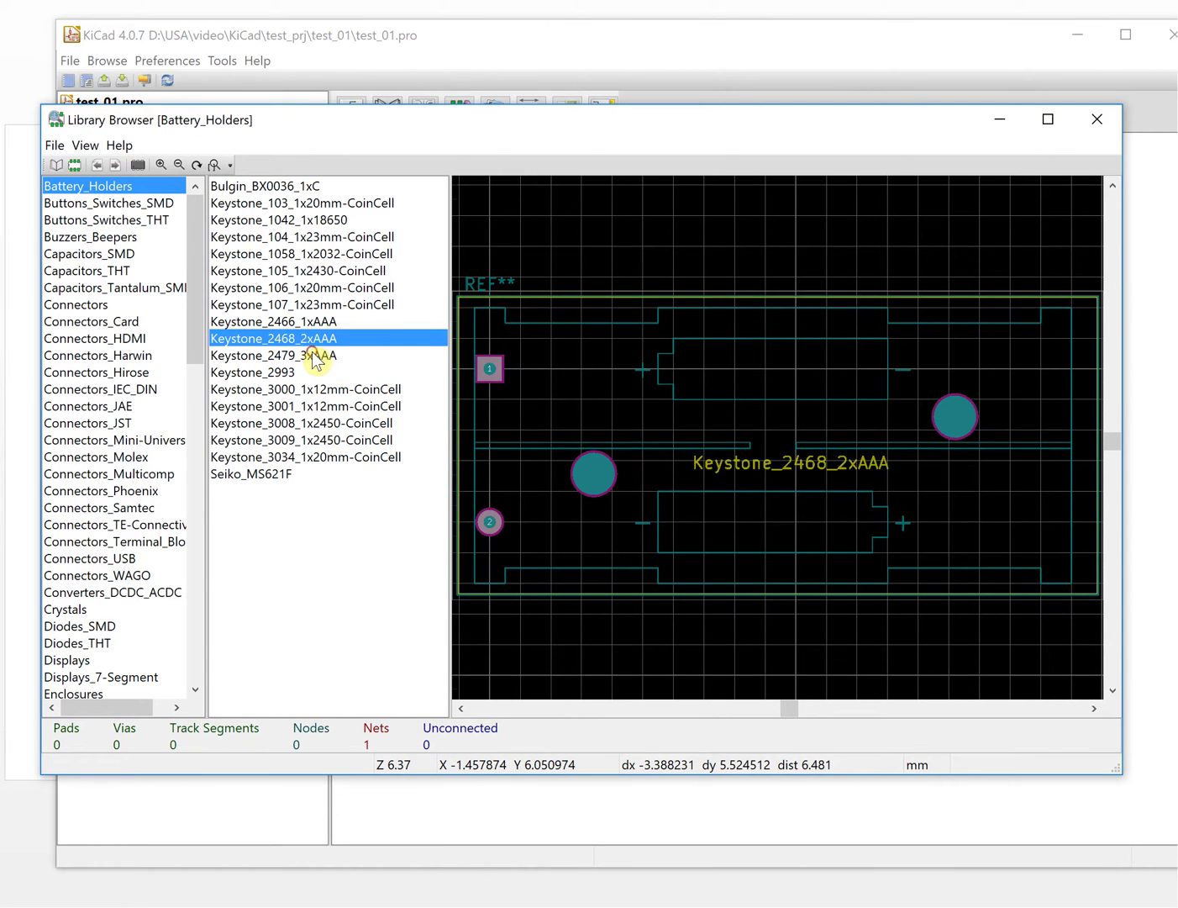
pyautogui.click(312, 357)
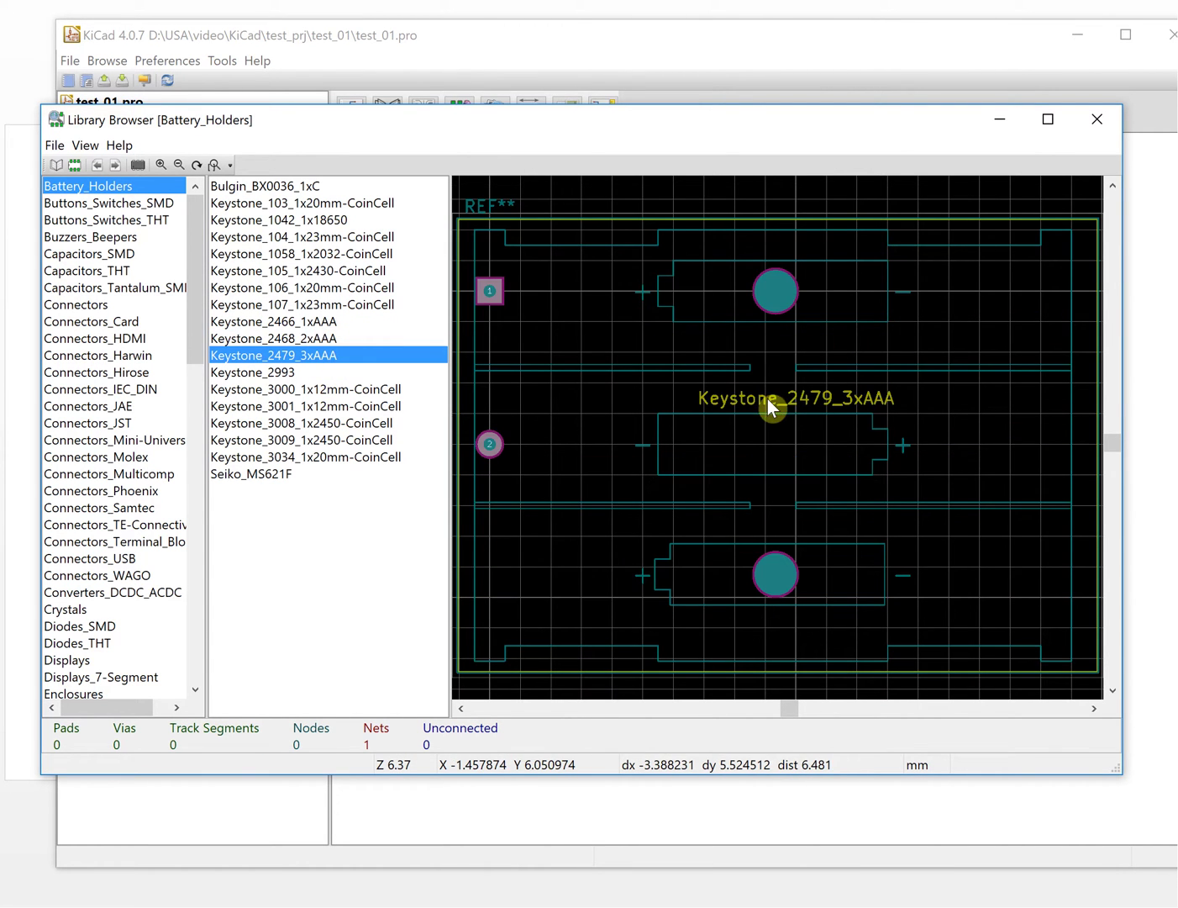
# Preview the battery holder footprints from Keystone_3000_1x12mm-CoinCell through Keystone_3034_1x20mm-CoinCell, plus Seiko_MS621F
pyautogui.click(286, 390)
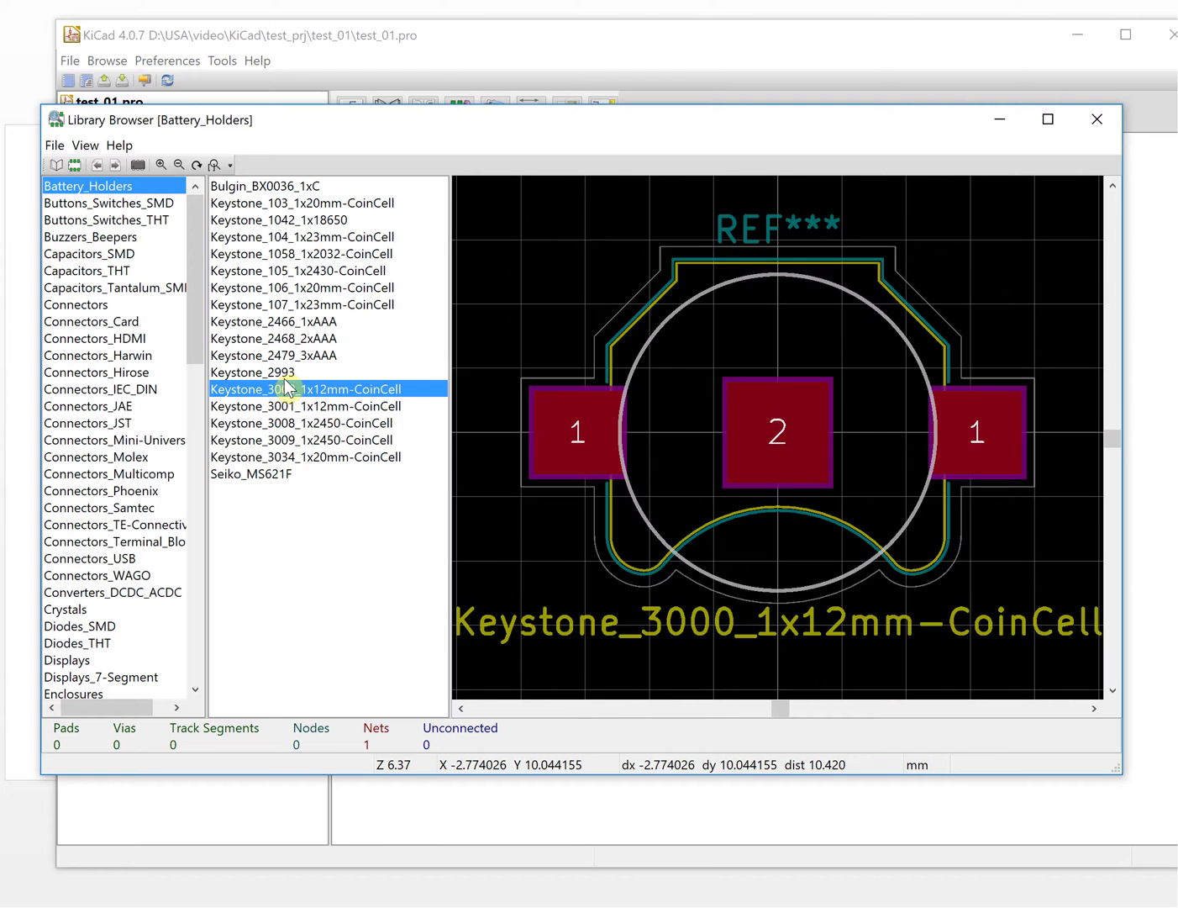
pyautogui.click(342, 410)
pyautogui.click(345, 422)
pyautogui.click(342, 440)
pyautogui.click(319, 456)
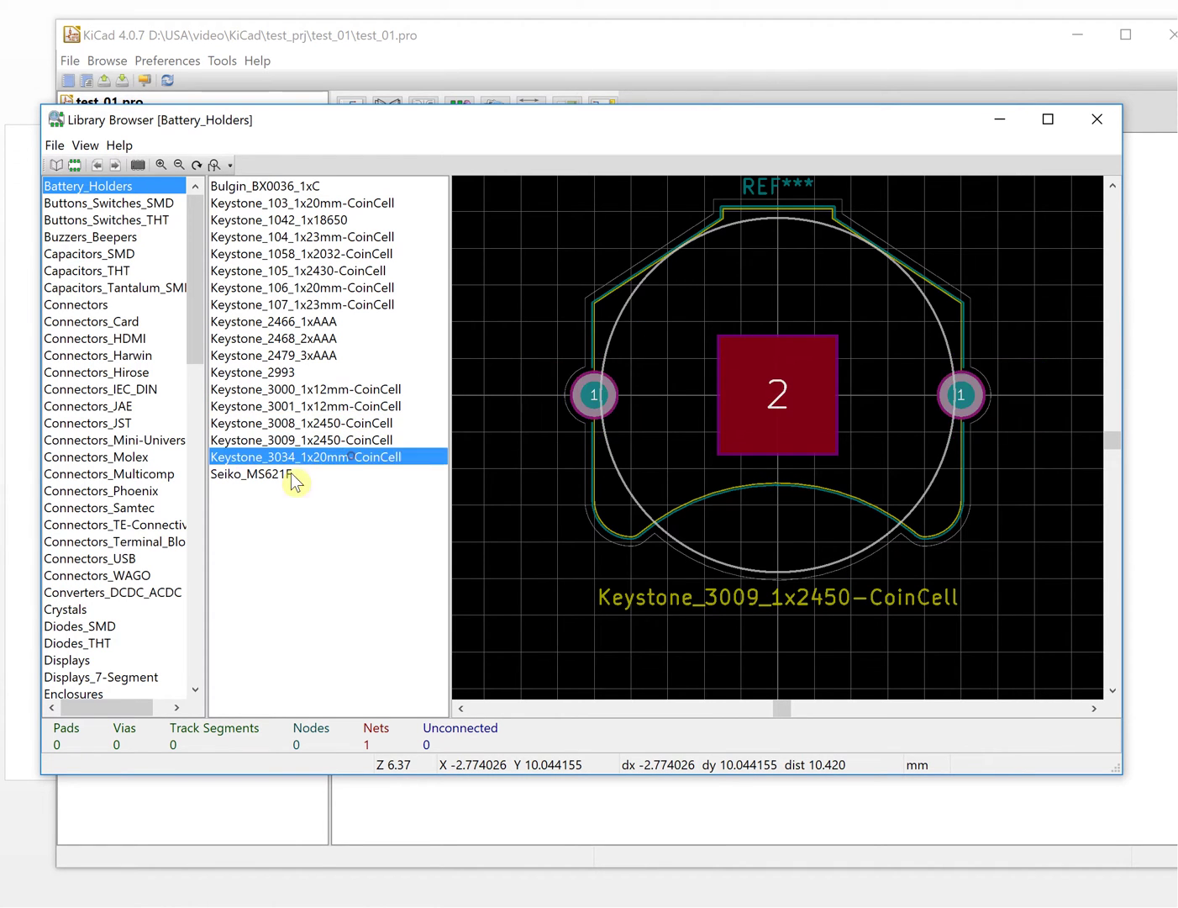
pyautogui.click(264, 477)
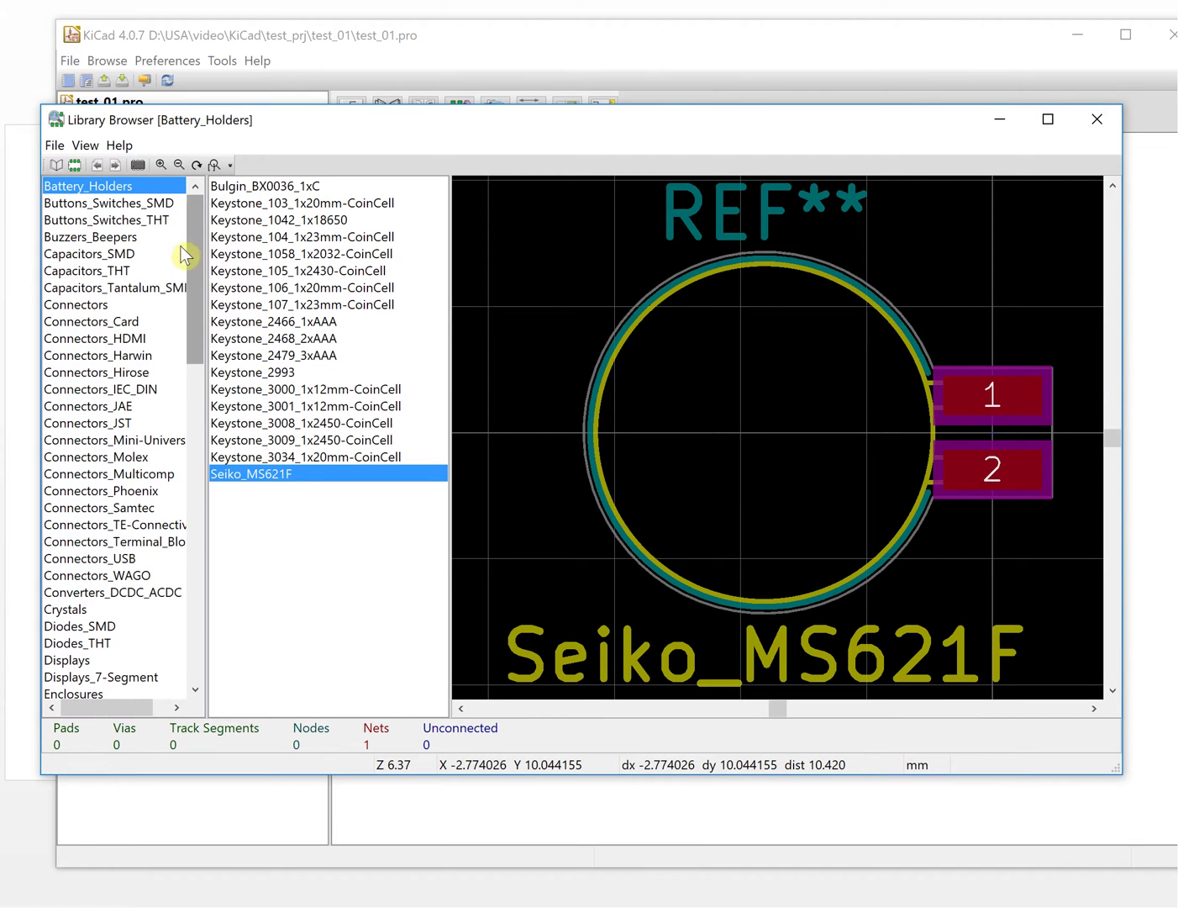
# Open the Buttons_Switches_SMD library and preview sample Nidec, Panasonic and DIP switch footprints, ending on SW_DIP_x2_W5.9mm_Slide_Copal_CVS
pyautogui.click(144, 204)
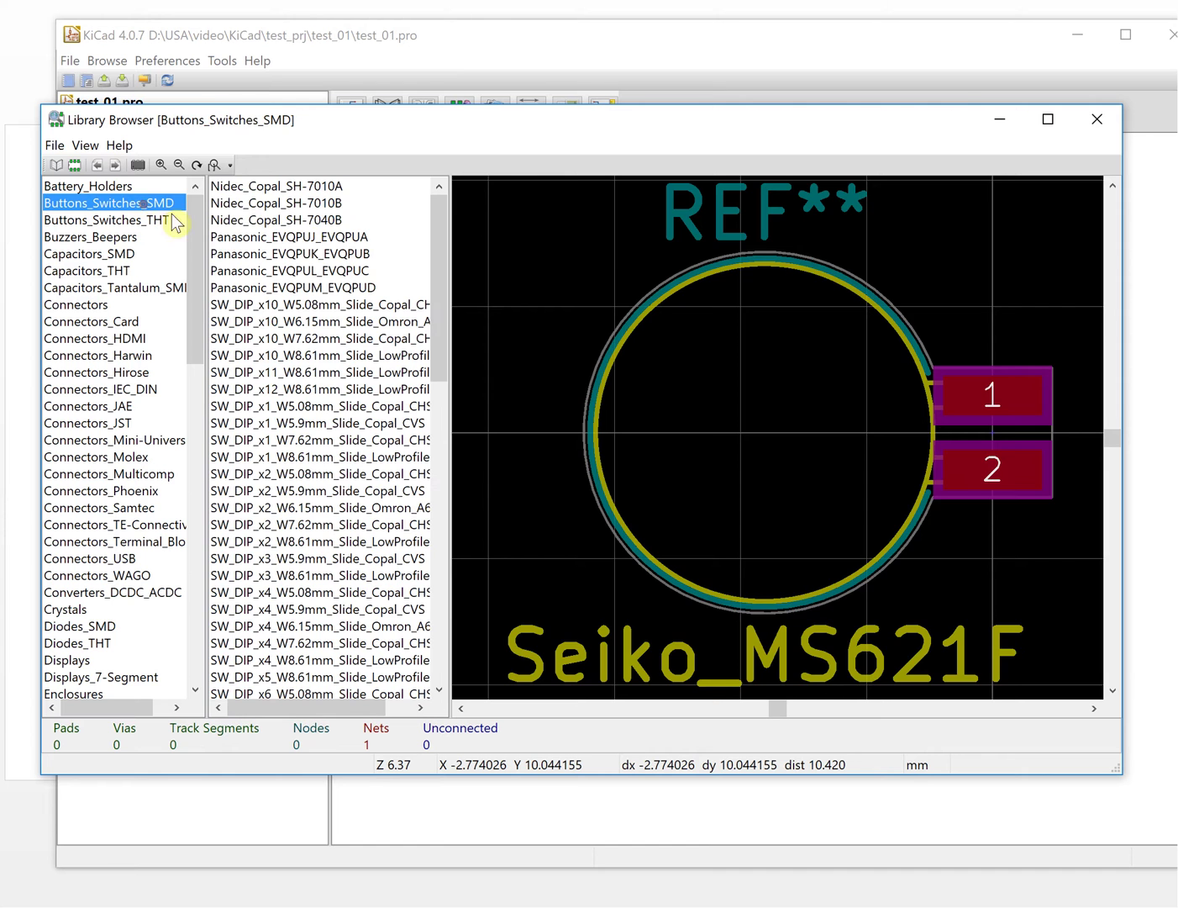
pyautogui.click(291, 219)
pyautogui.click(295, 270)
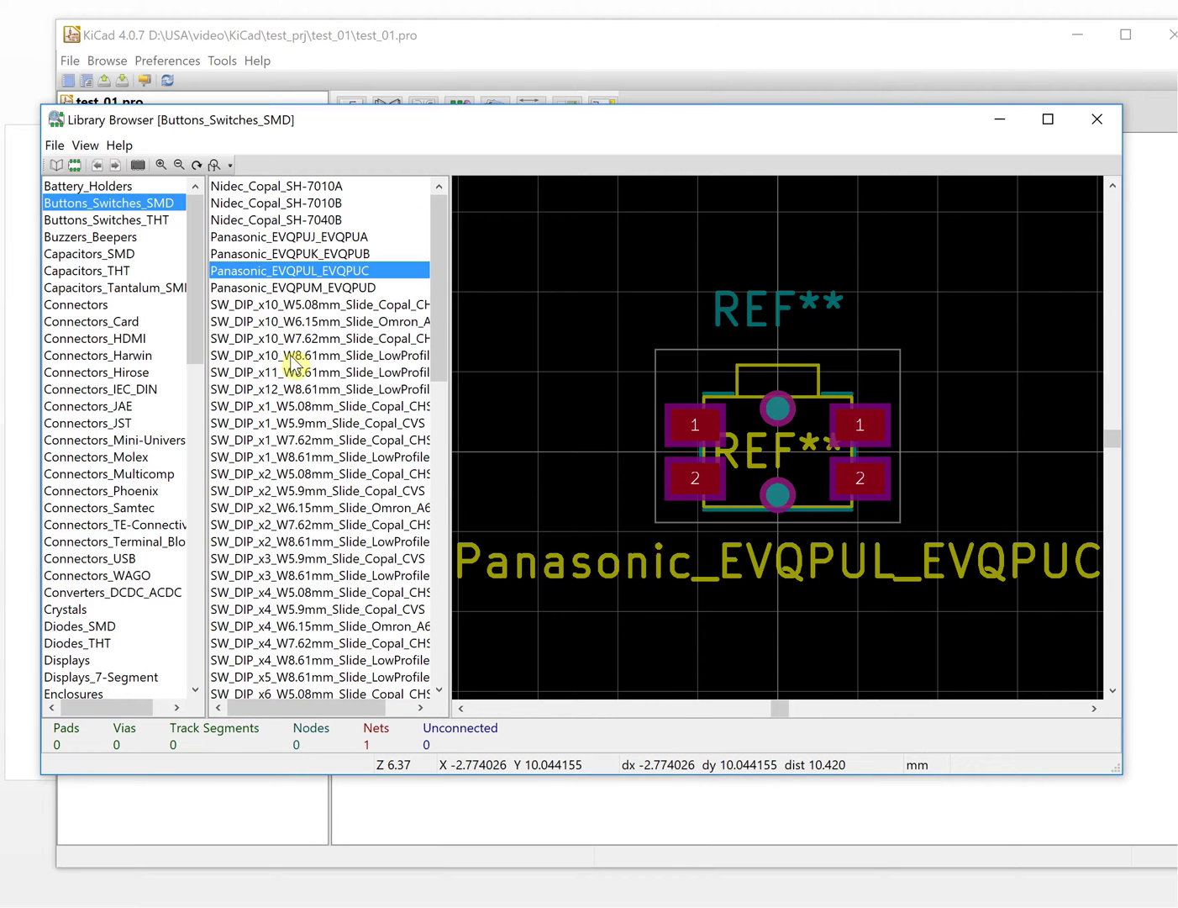
pyautogui.click(290, 354)
pyautogui.click(318, 440)
pyautogui.click(318, 490)
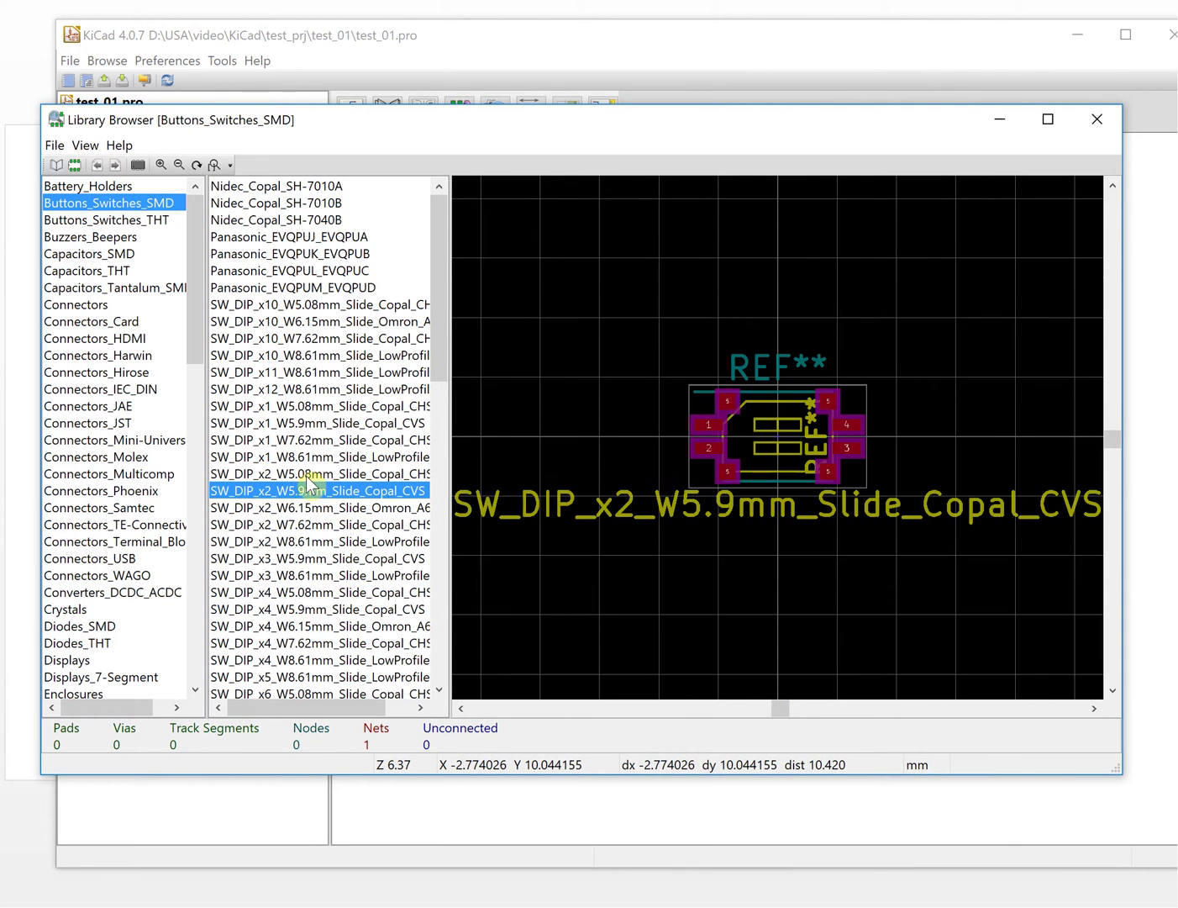
# Open the Capacitors_SMD library and preview electrolytic capacitor footprints from CP_Elec_3x5.3 to CP_Elec_6.3x5.8
pyautogui.click(109, 256)
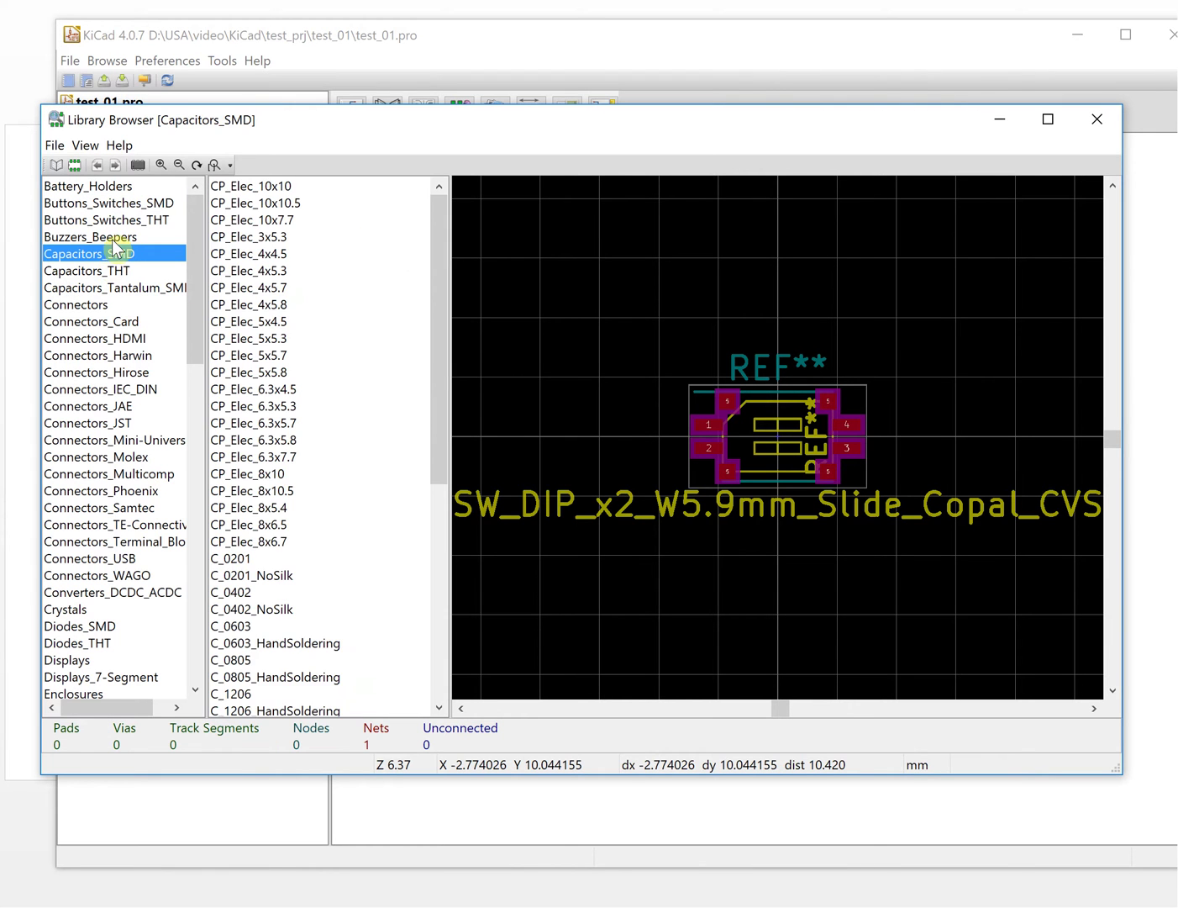
pyautogui.click(115, 240)
pyautogui.click(118, 256)
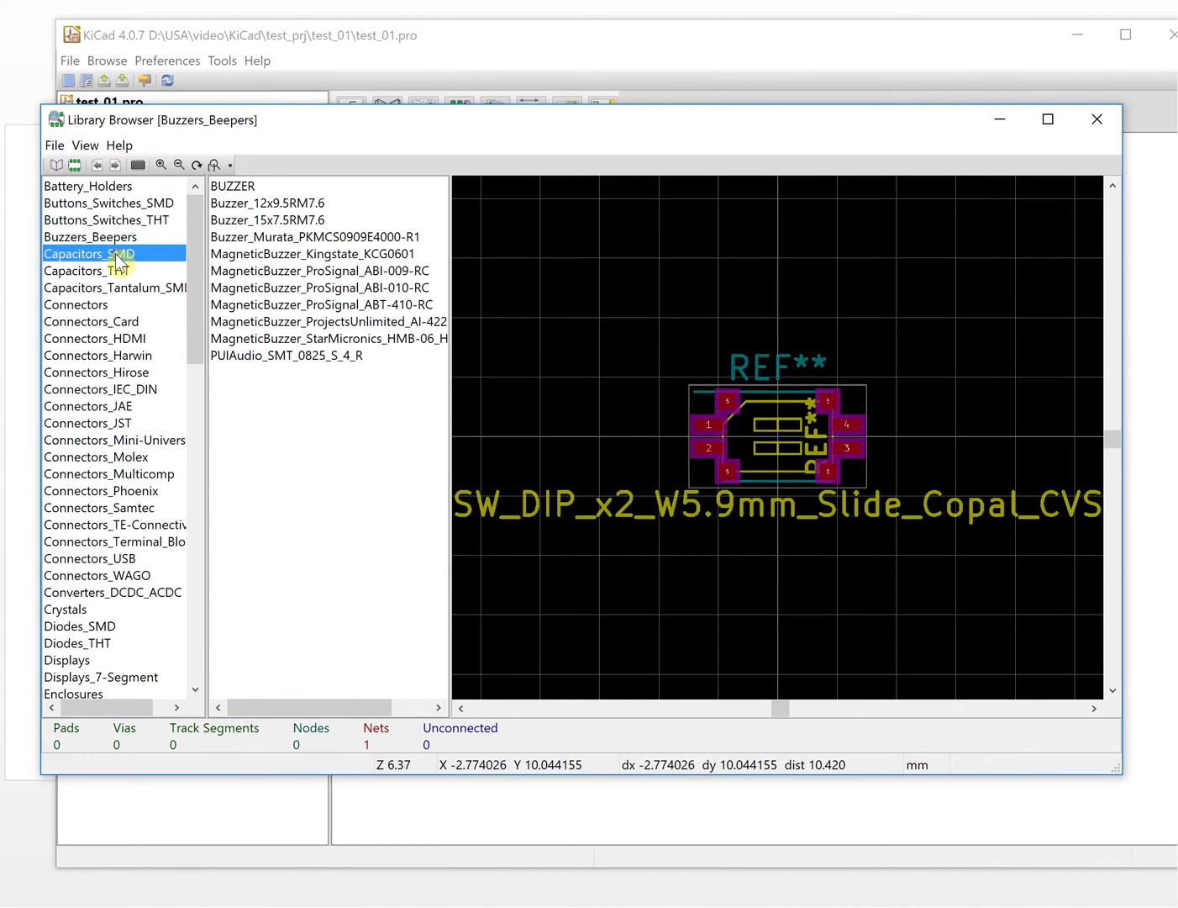
pyautogui.click(270, 237)
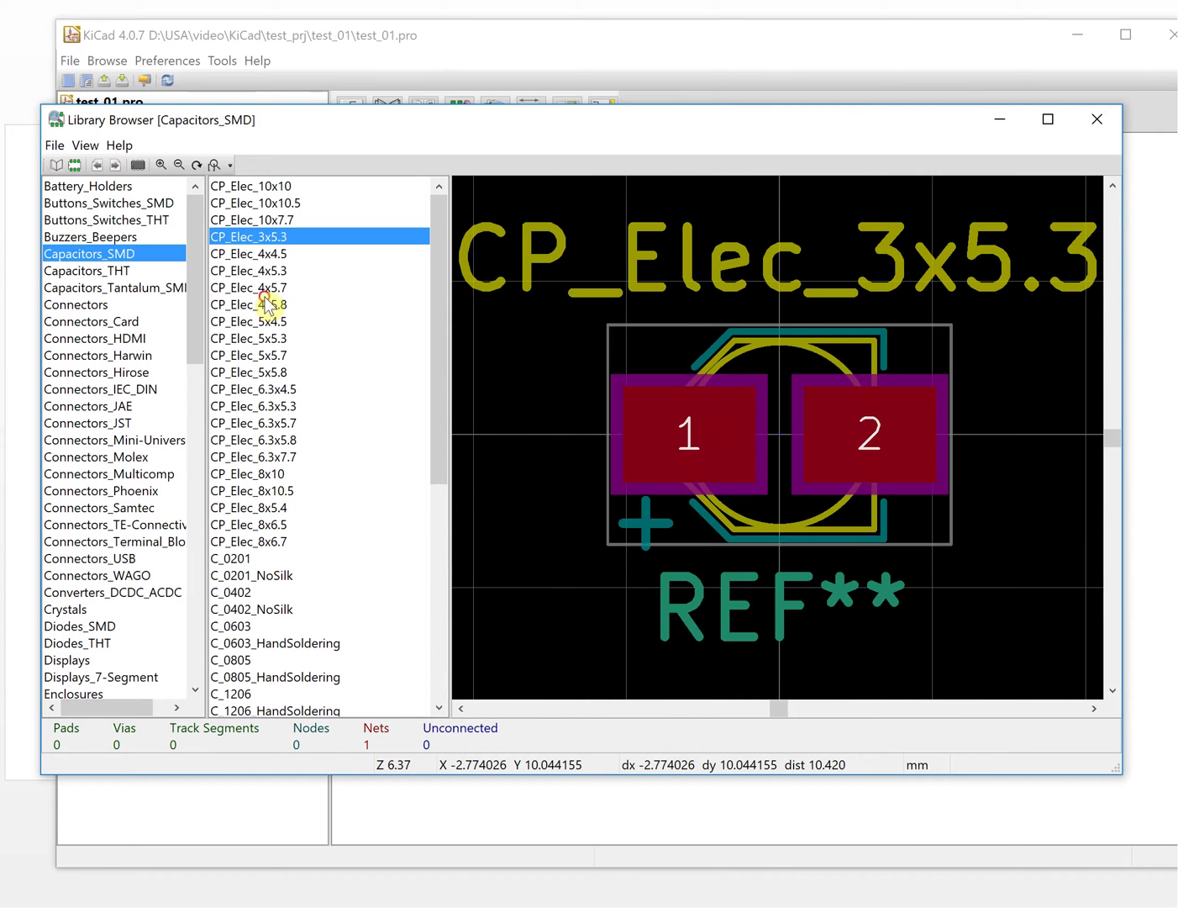
pyautogui.click(271, 304)
pyautogui.click(266, 372)
pyautogui.click(266, 439)
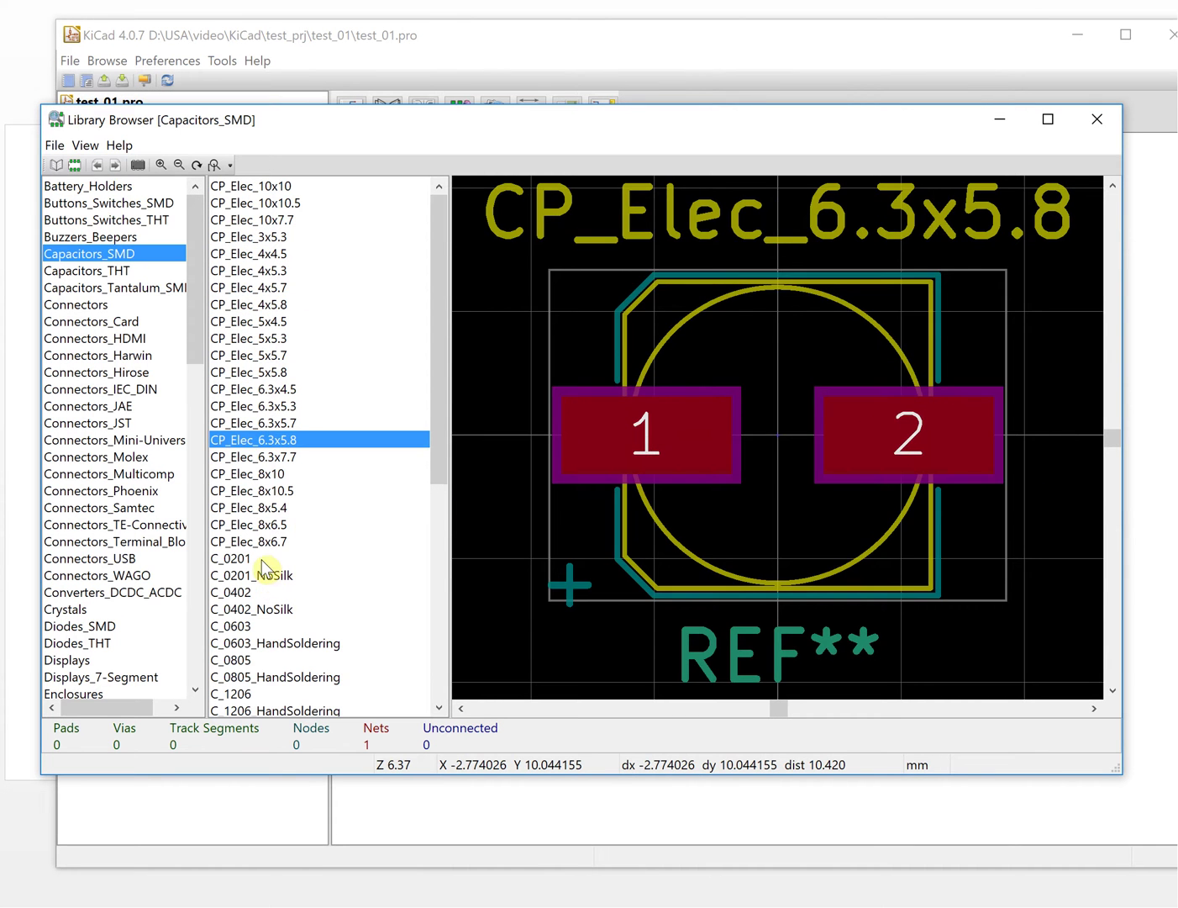
# Preview the chip capacitor footprints C_0201 and C_0402, and compare C_0402 with C_0402_NoSilk
pyautogui.click(256, 558)
pyautogui.click(244, 594)
pyautogui.scroll(-4, 245, 597)
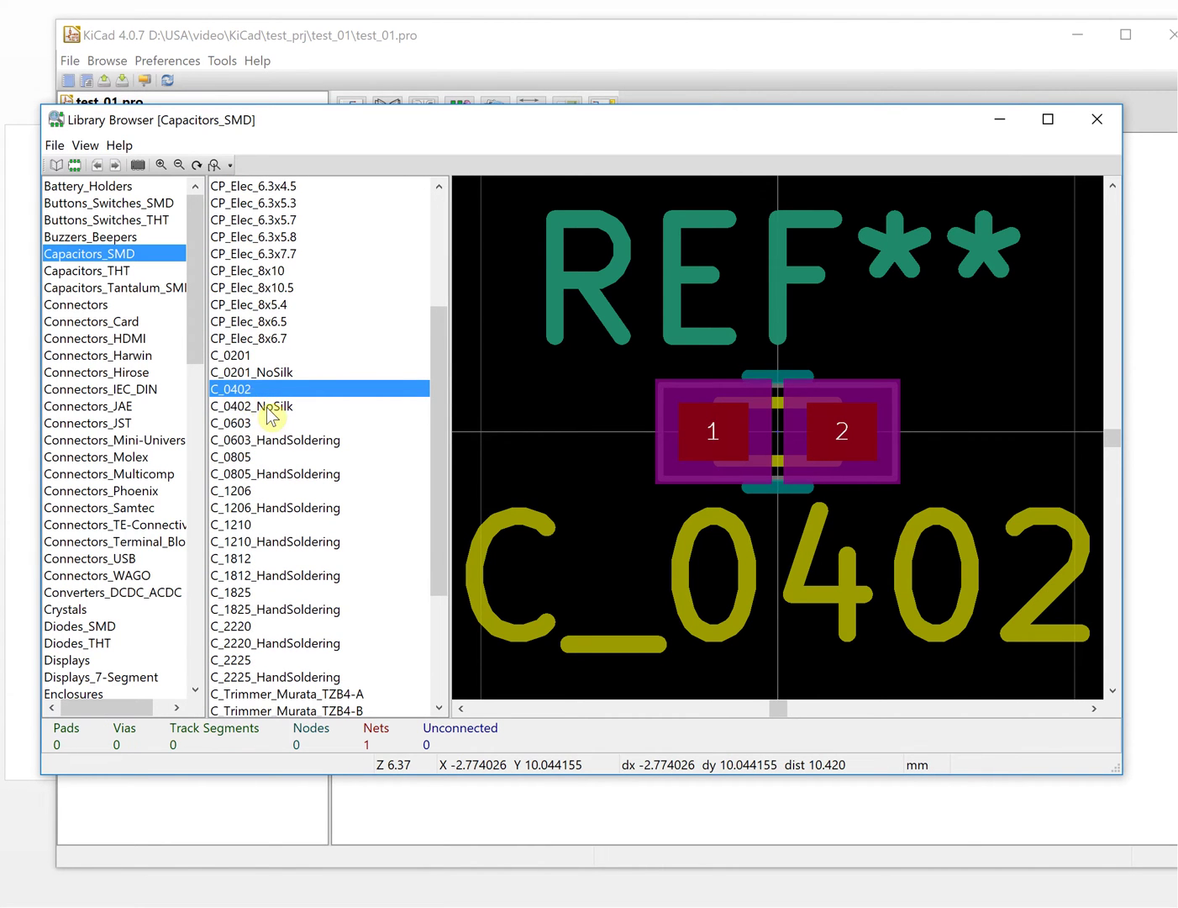
pyautogui.click(269, 411)
pyautogui.click(249, 389)
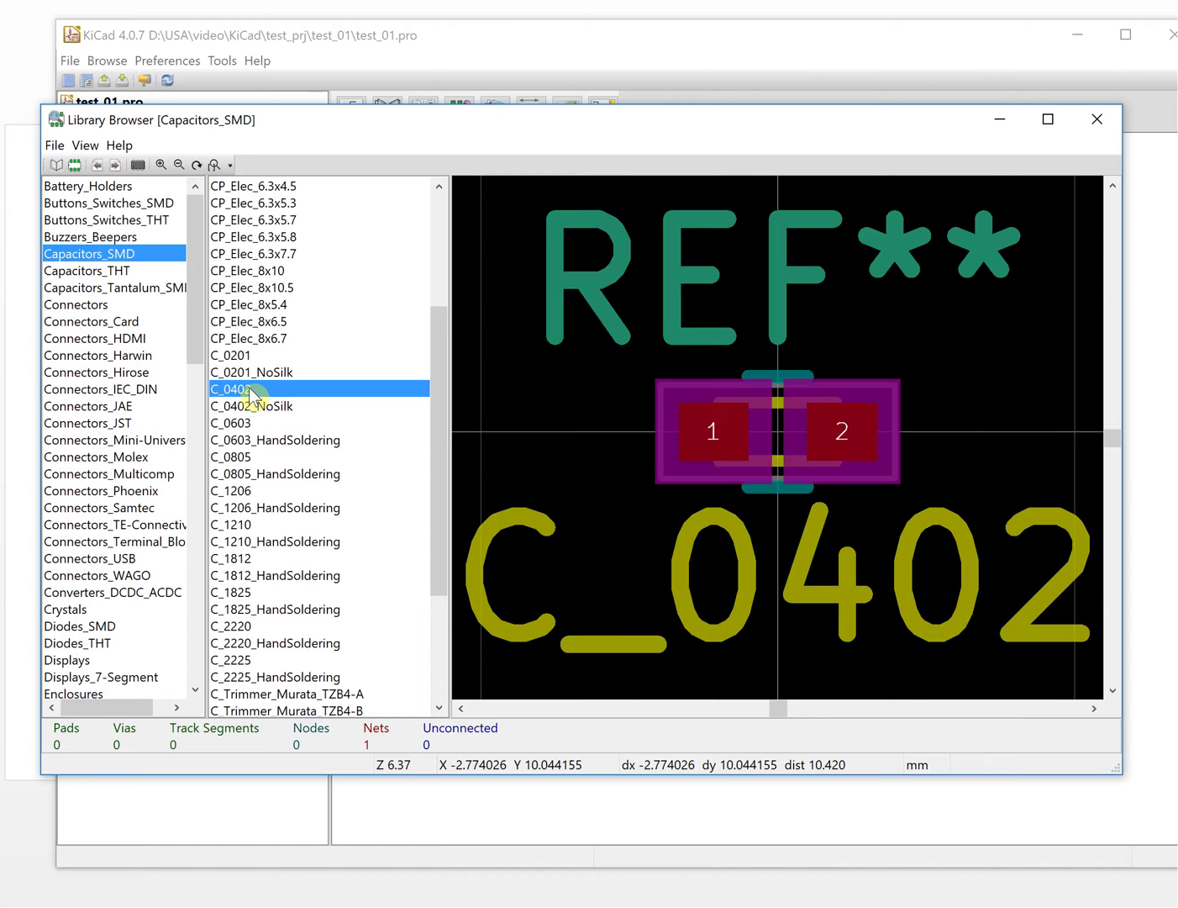
pyautogui.click(263, 410)
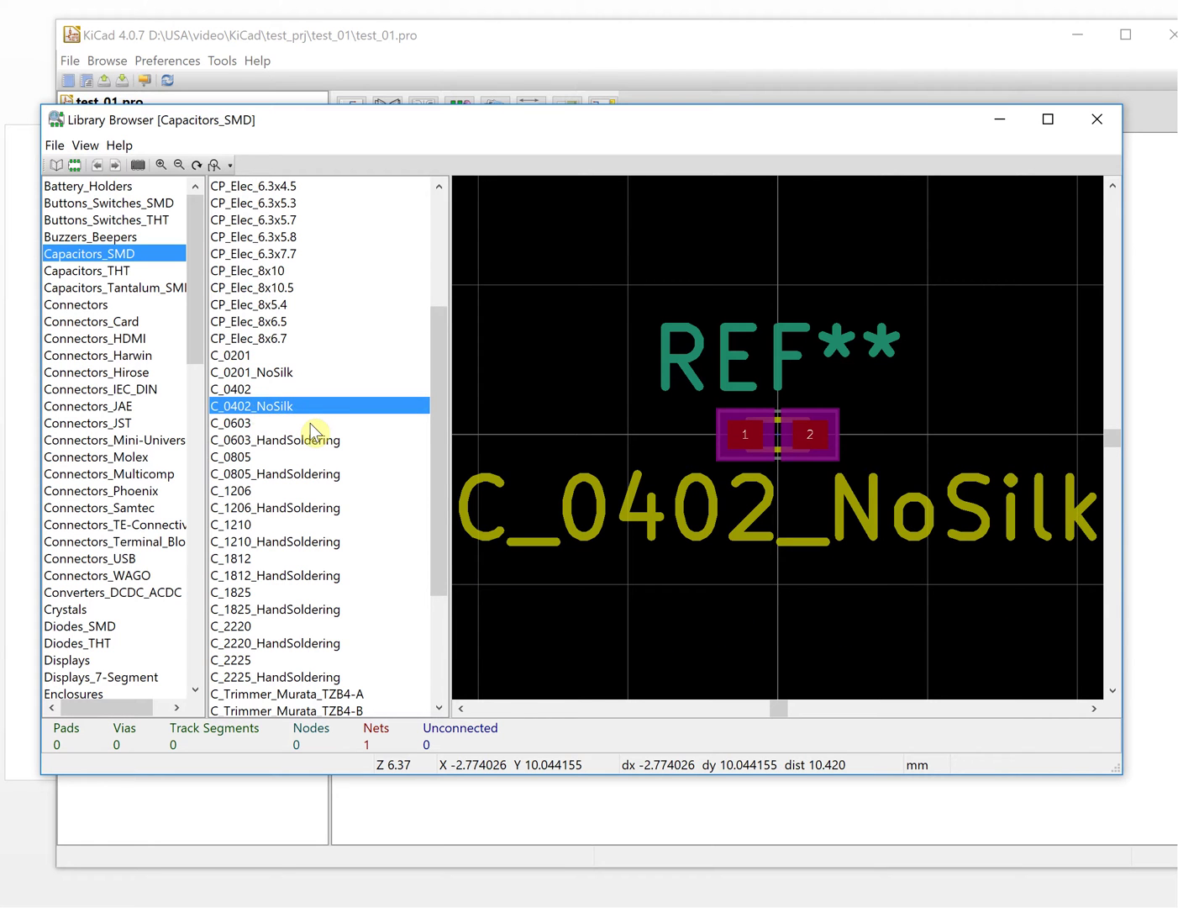
pyautogui.scroll(-2, 314, 428)
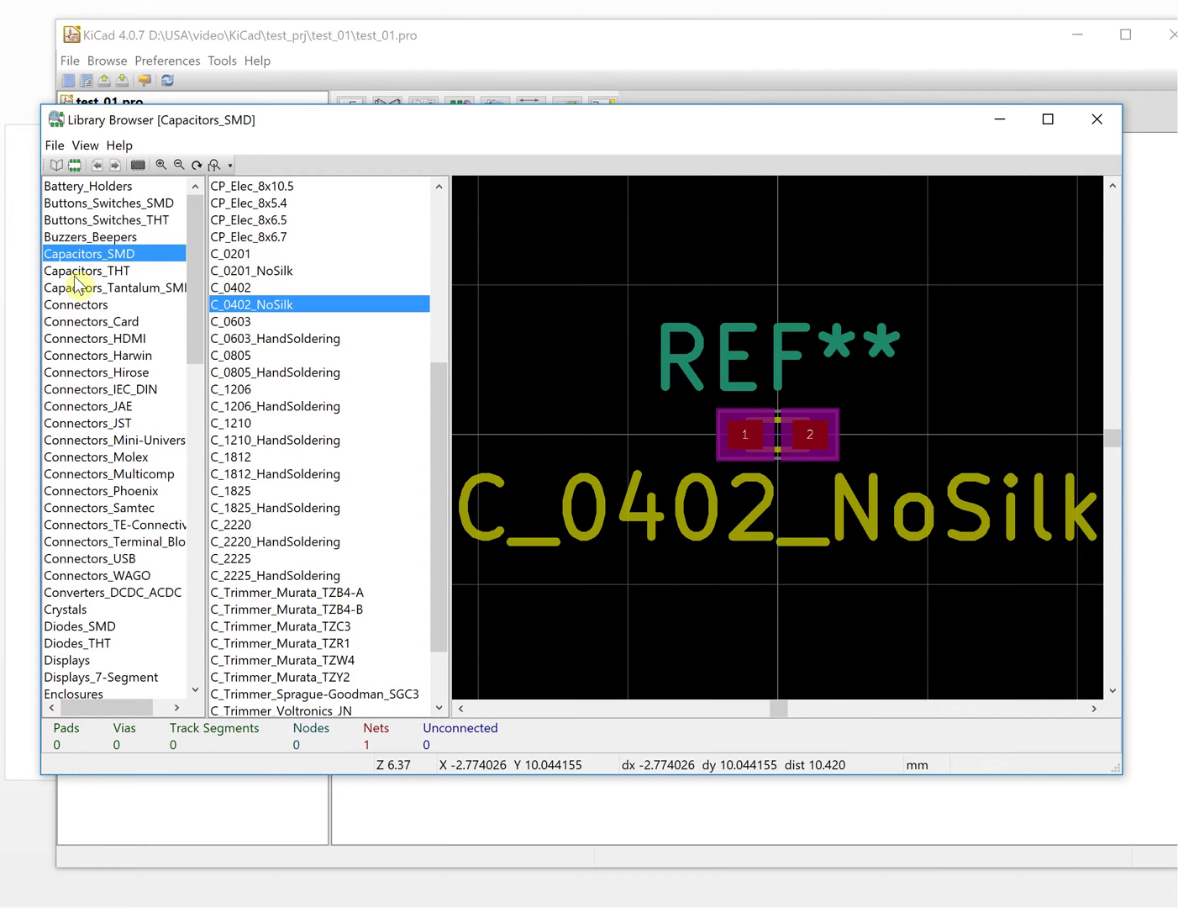
# Preview an L18.0mm D10.0mm axial footprint in Capacitors_THT, plus Banana_Jack_1Pin and Barrel_Jack_CUI_PJ-102AH in Connectors
pyautogui.click(122, 274)
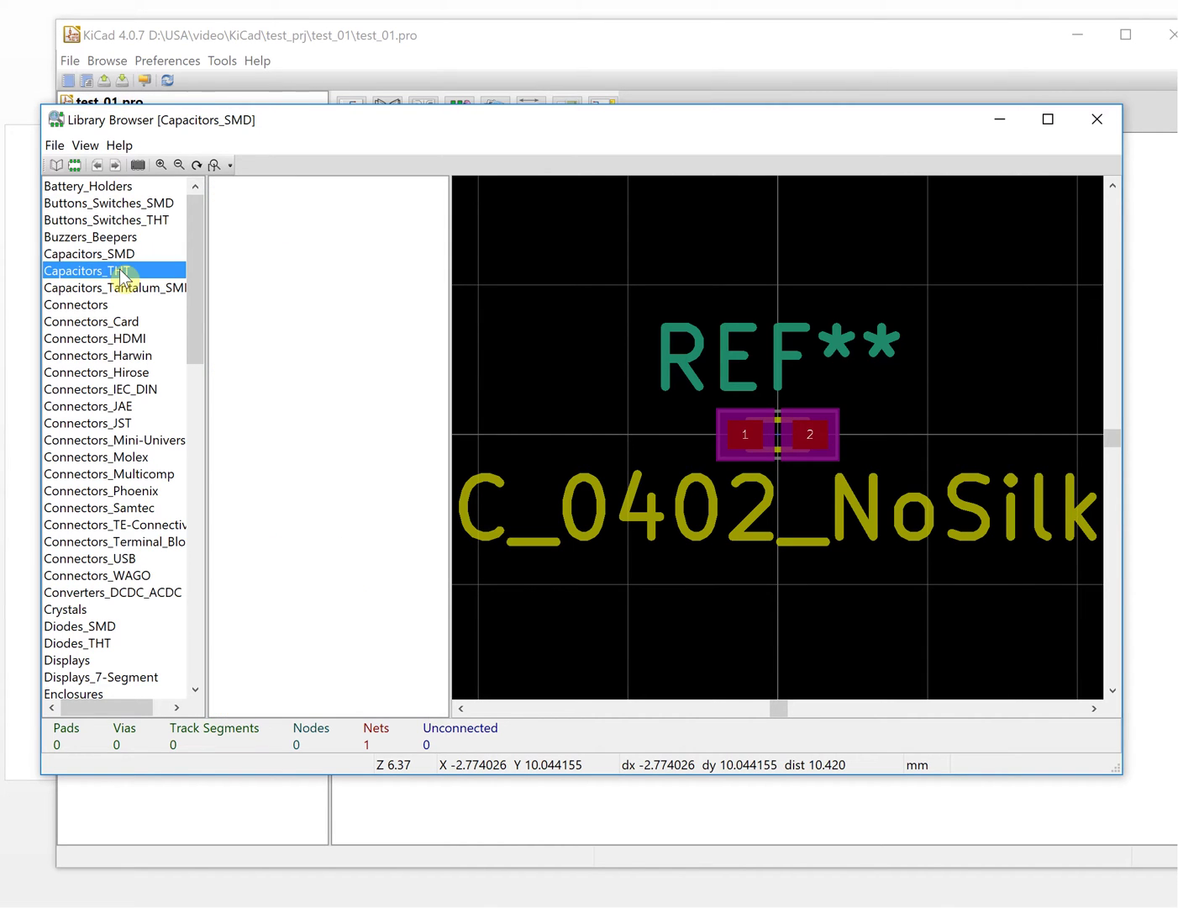
pyautogui.click(287, 270)
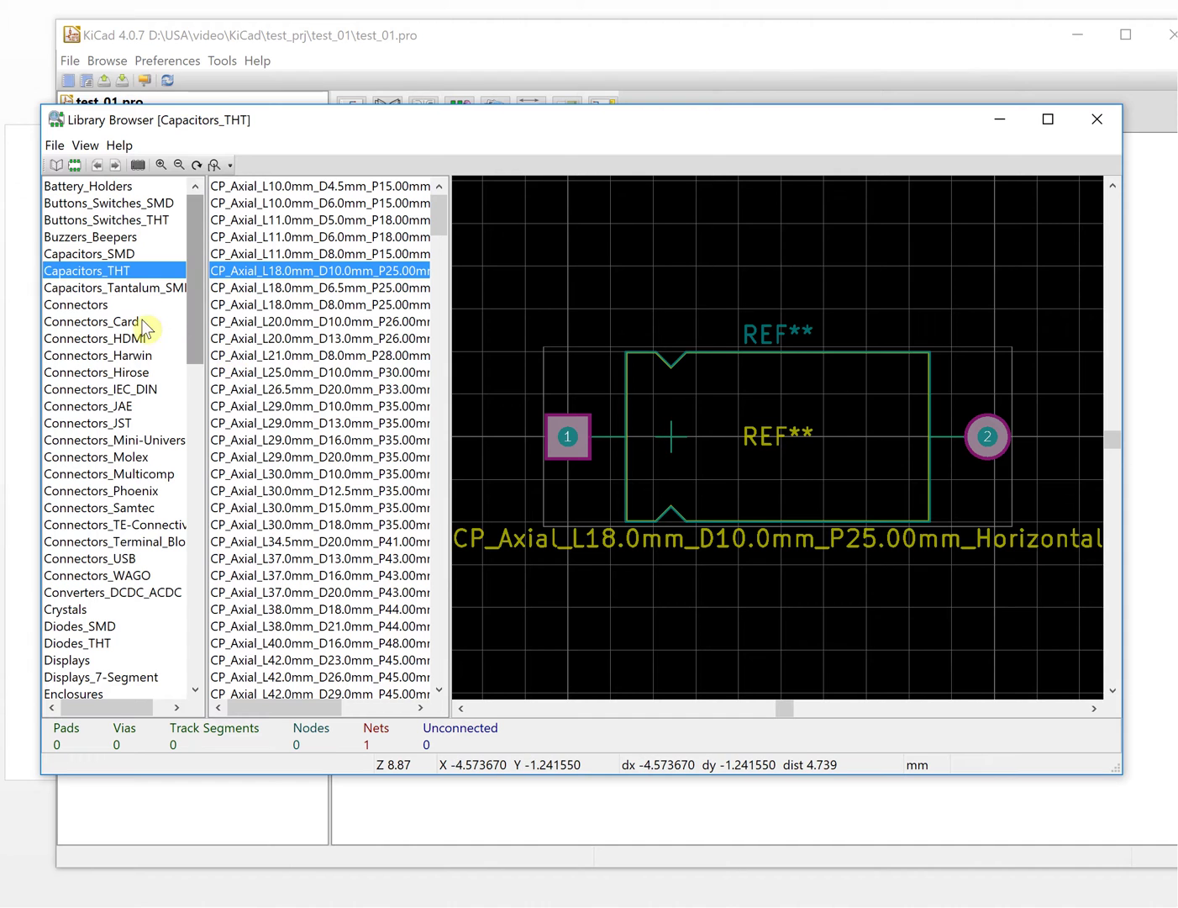
pyautogui.click(92, 306)
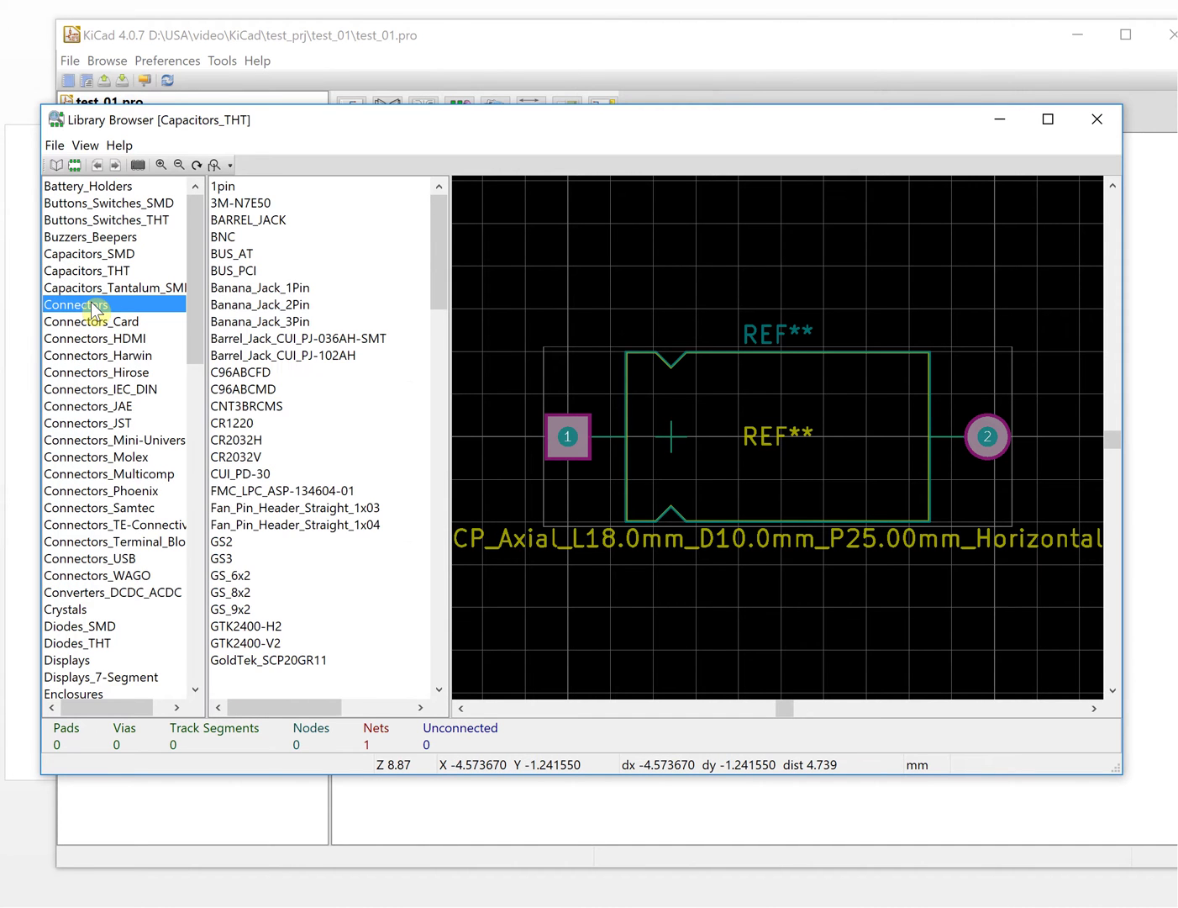
pyautogui.click(236, 288)
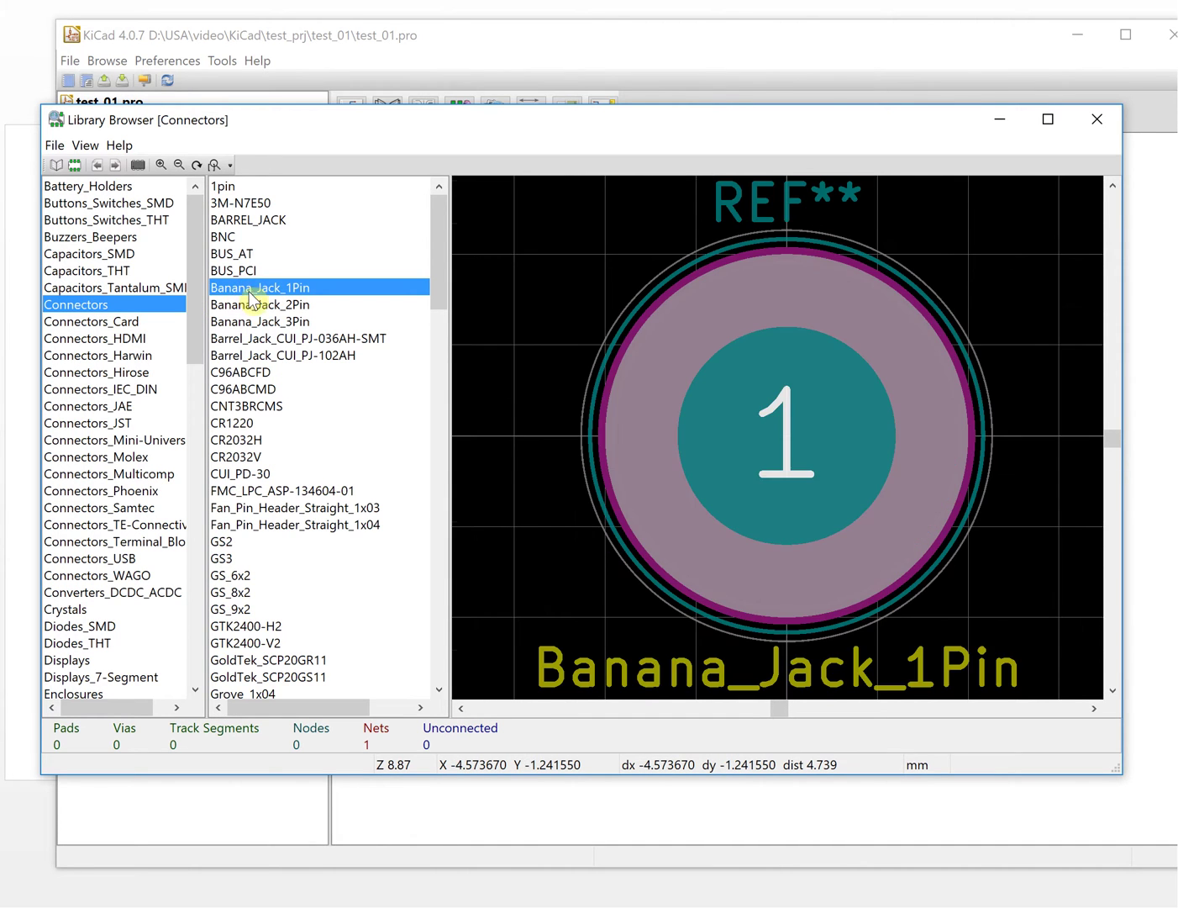
pyautogui.click(254, 355)
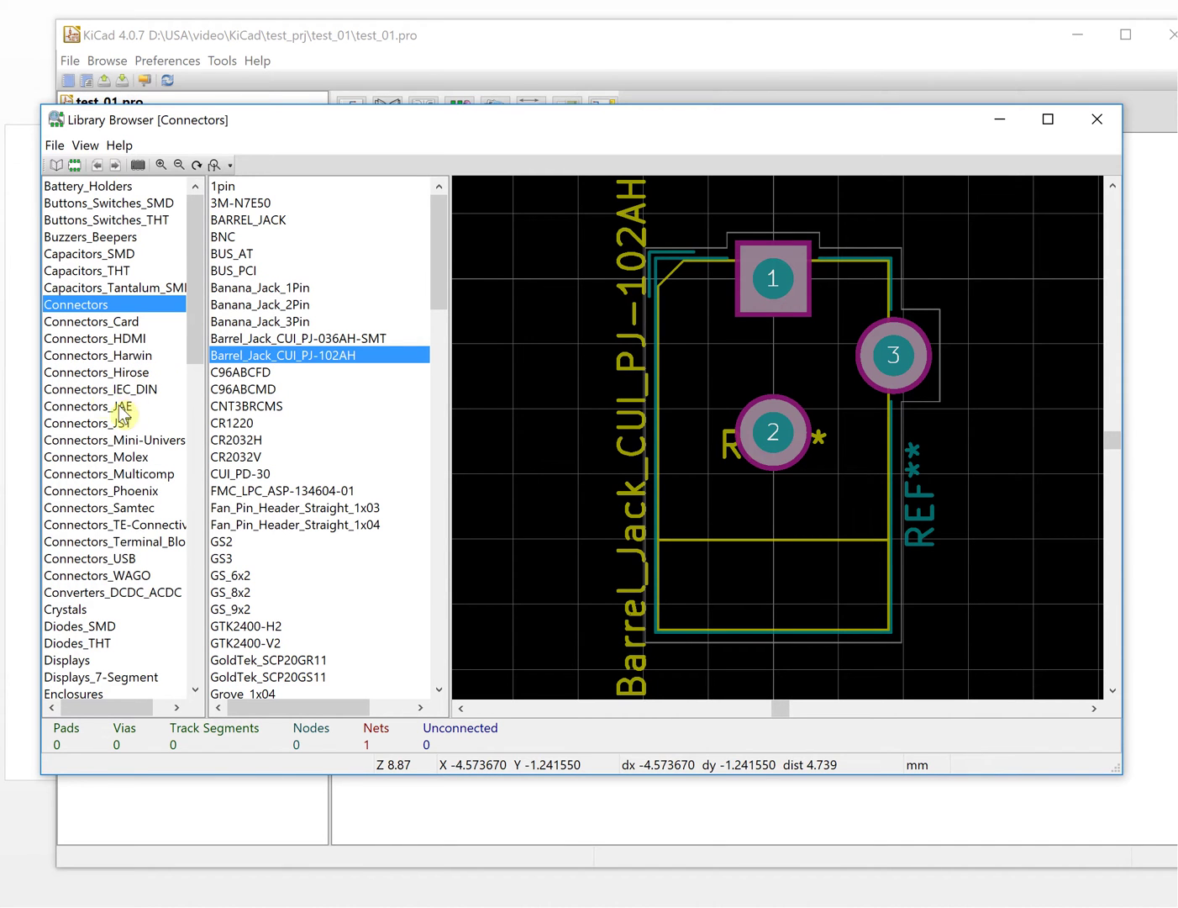
# Open the Connectors_IEC_DIN library and preview Conn_DIN41612_B032F, Conn_DIN41612_B064M and the CaseC1 full female 96-pin socket
pyautogui.click(124, 391)
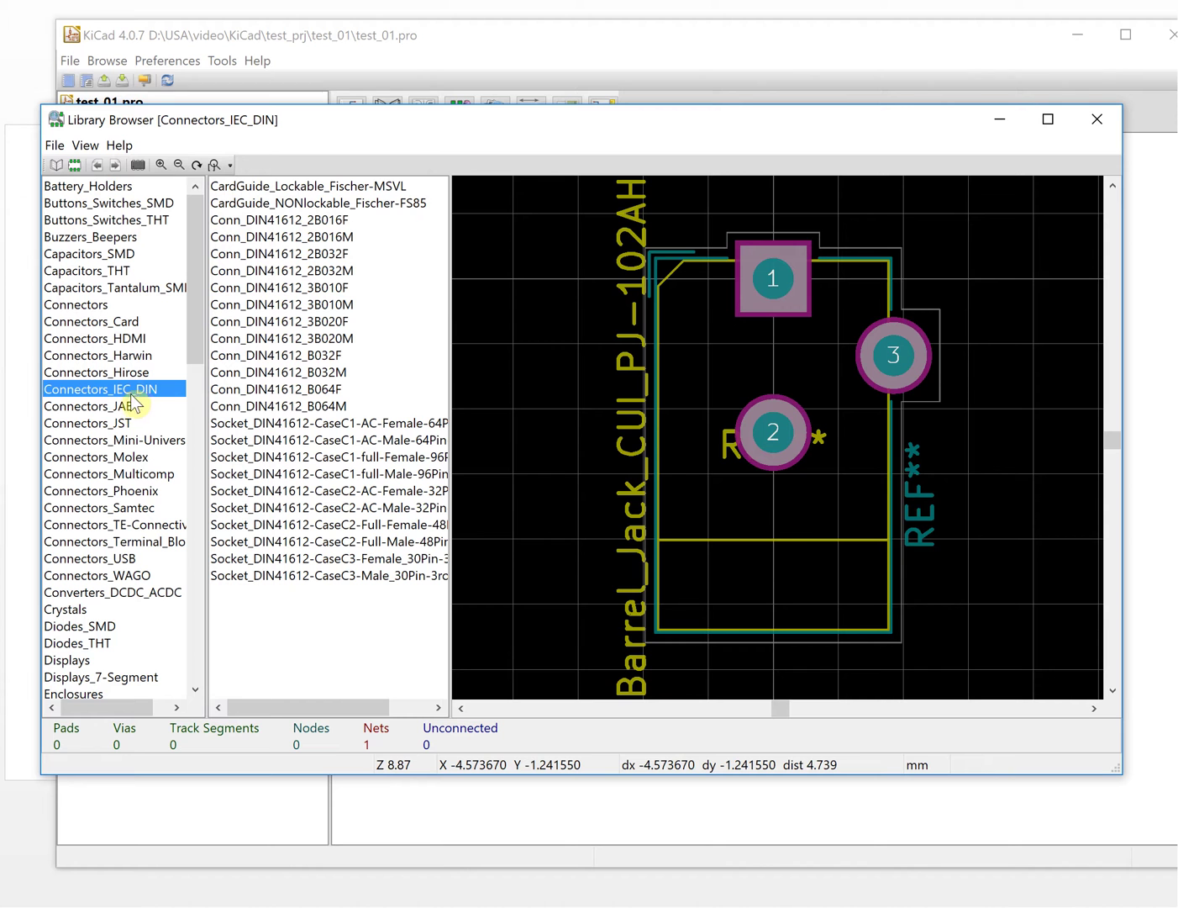
pyautogui.click(268, 358)
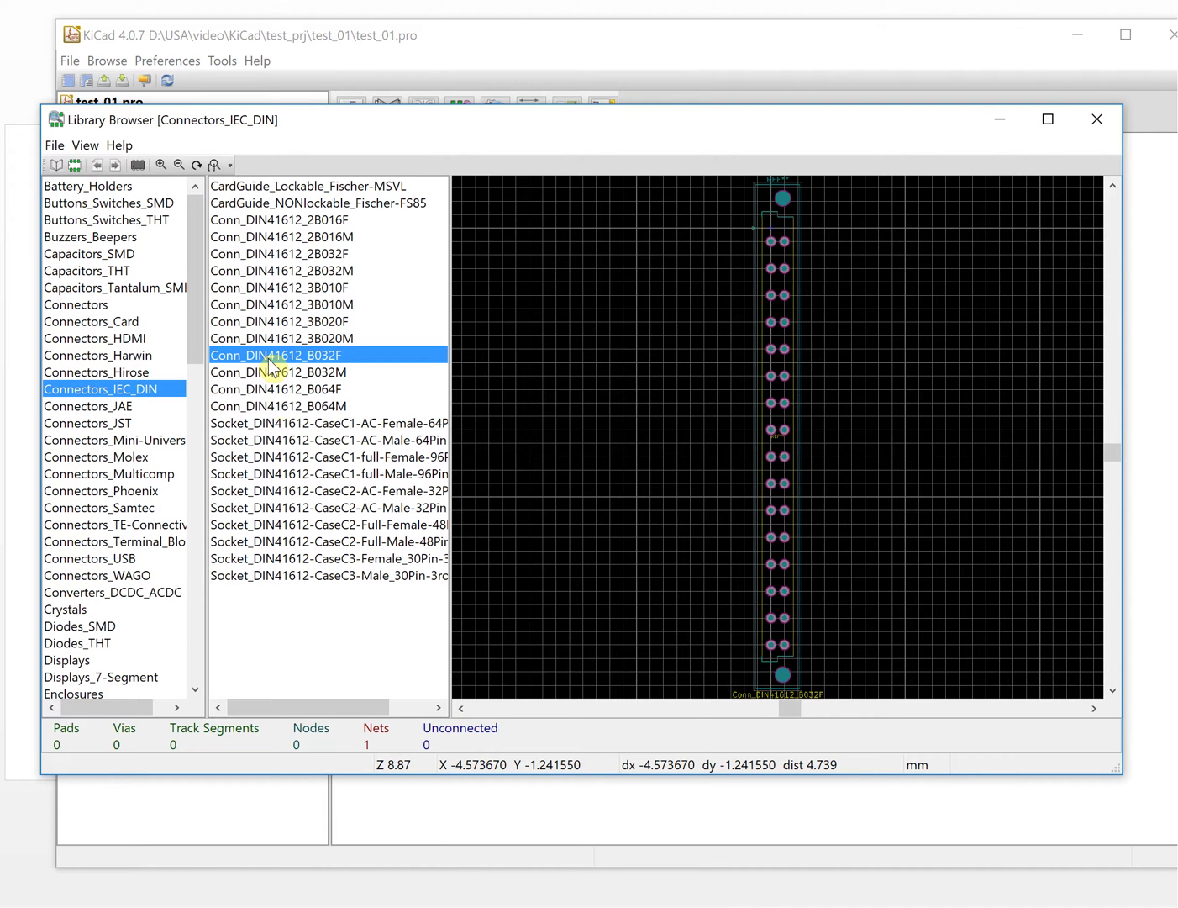
pyautogui.click(280, 411)
pyautogui.click(269, 458)
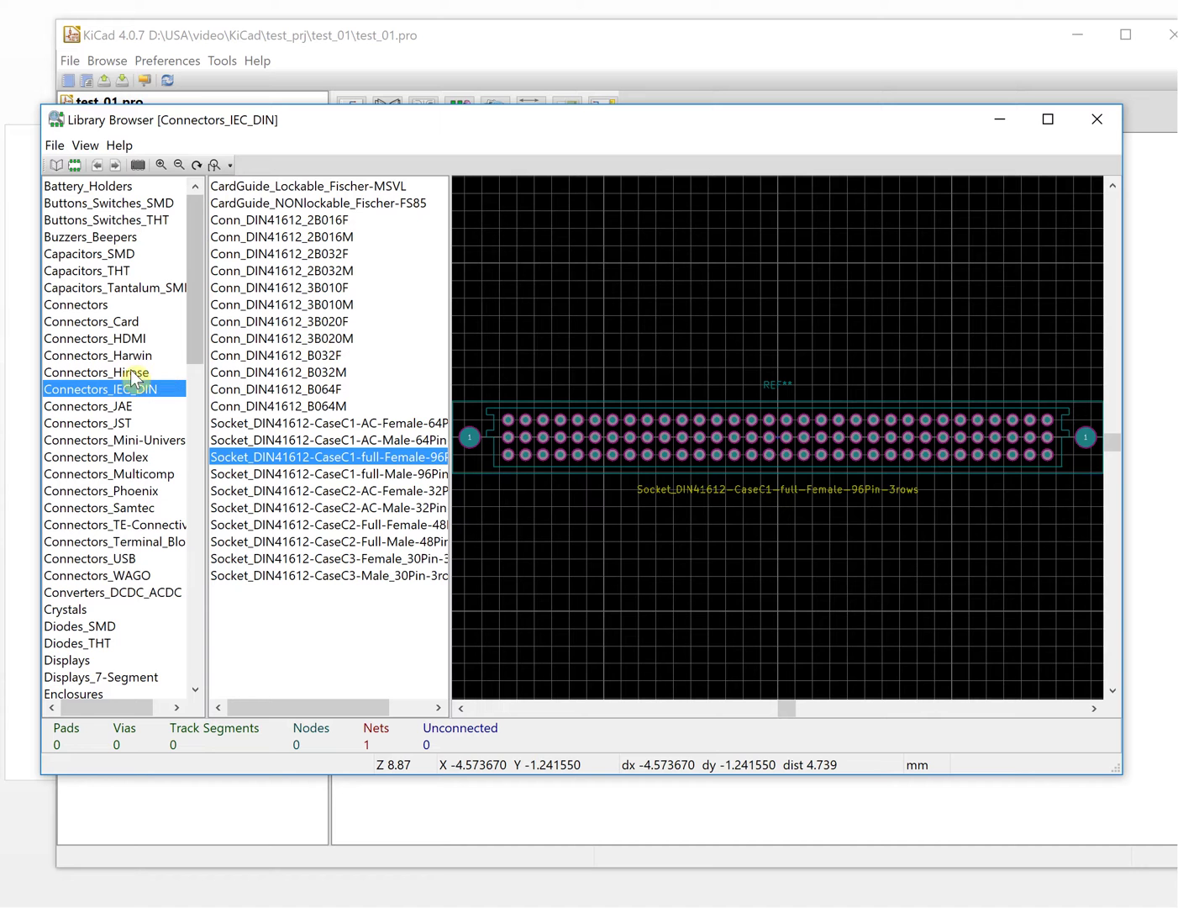
# Compare the DIN41612 connector footprints 3B020F, 3B020M and B032F, ending on Conn_DIN41612_B032F
pyautogui.click(267, 323)
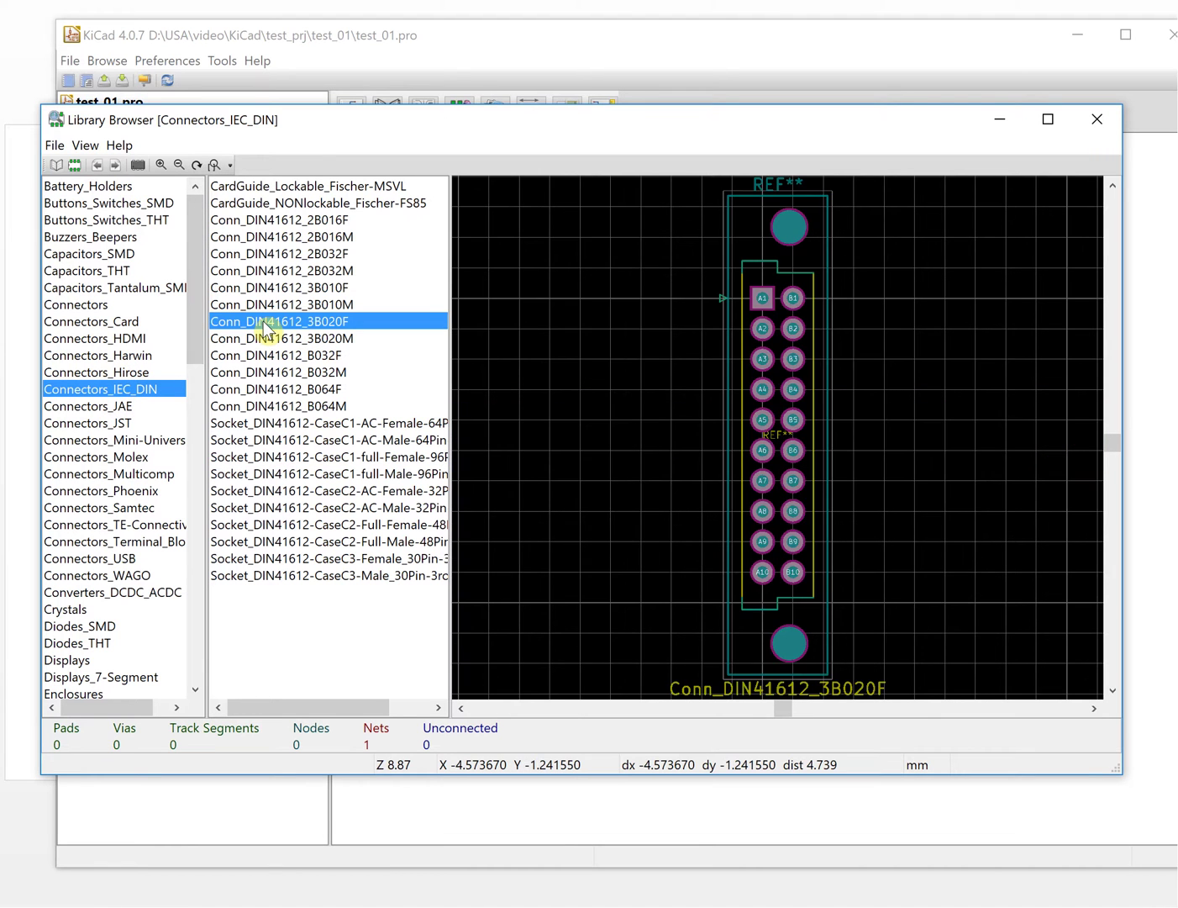
pyautogui.click(273, 353)
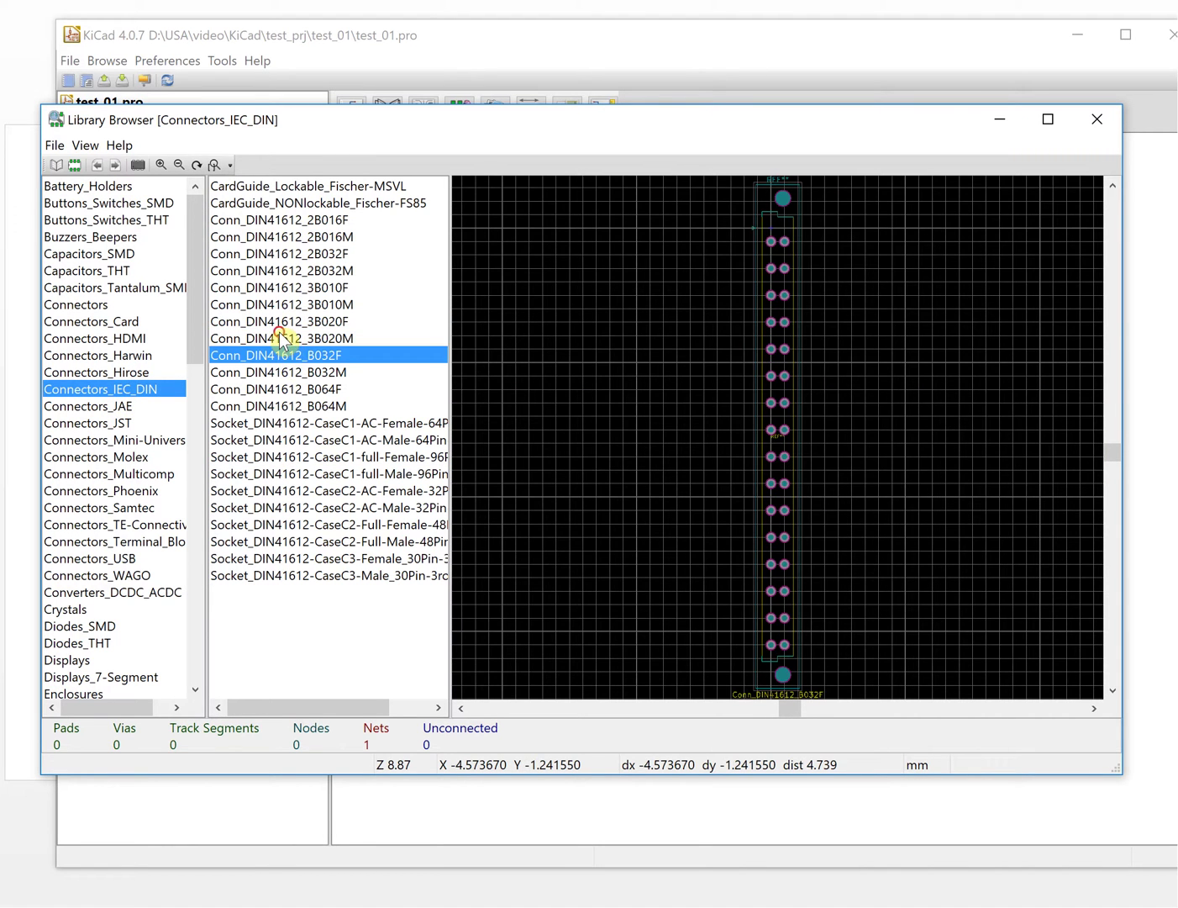
pyautogui.click(280, 338)
pyautogui.click(284, 324)
pyautogui.click(293, 355)
# Browse through the Connectors_JAE, Connectors_JST, Connectors_Mini-Universal and Connectors_Molex libraries
pyautogui.click(125, 408)
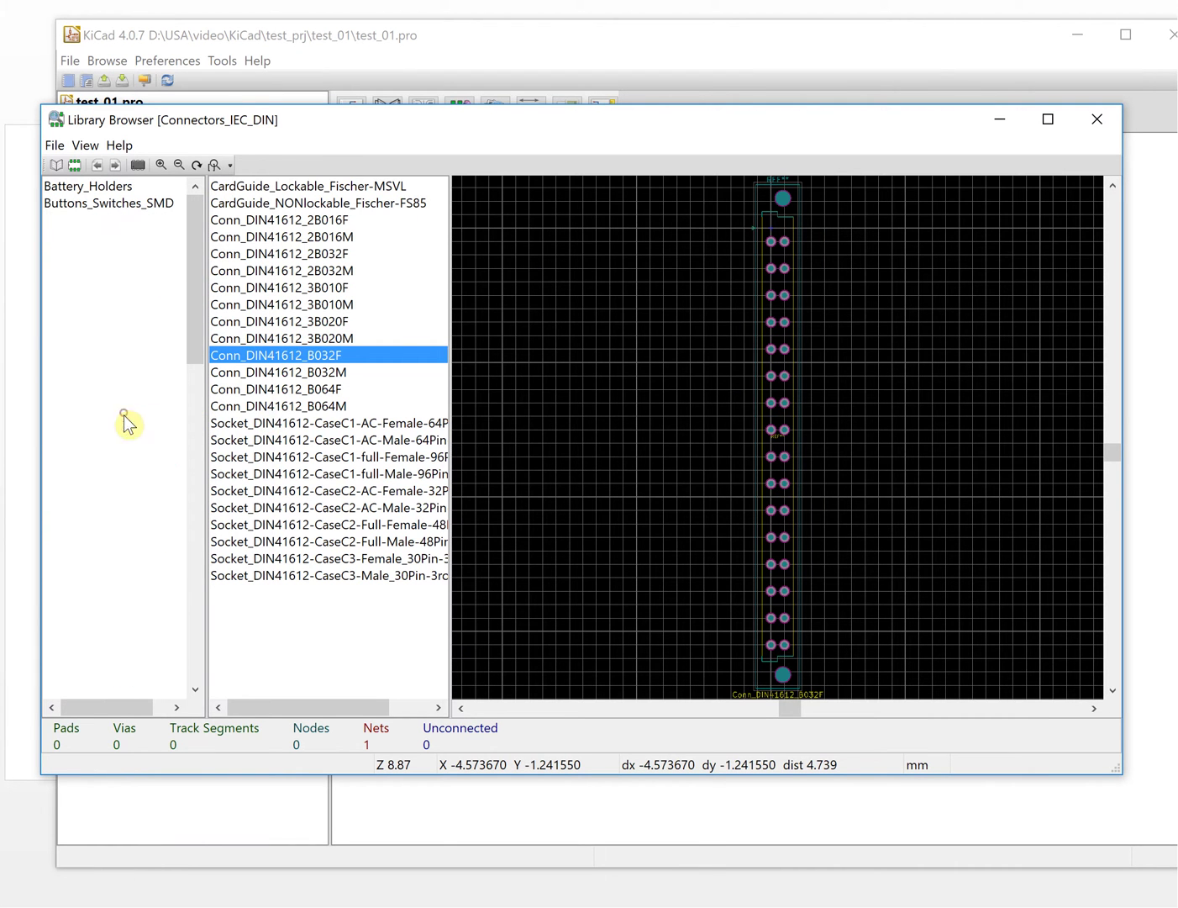
pyautogui.click(126, 424)
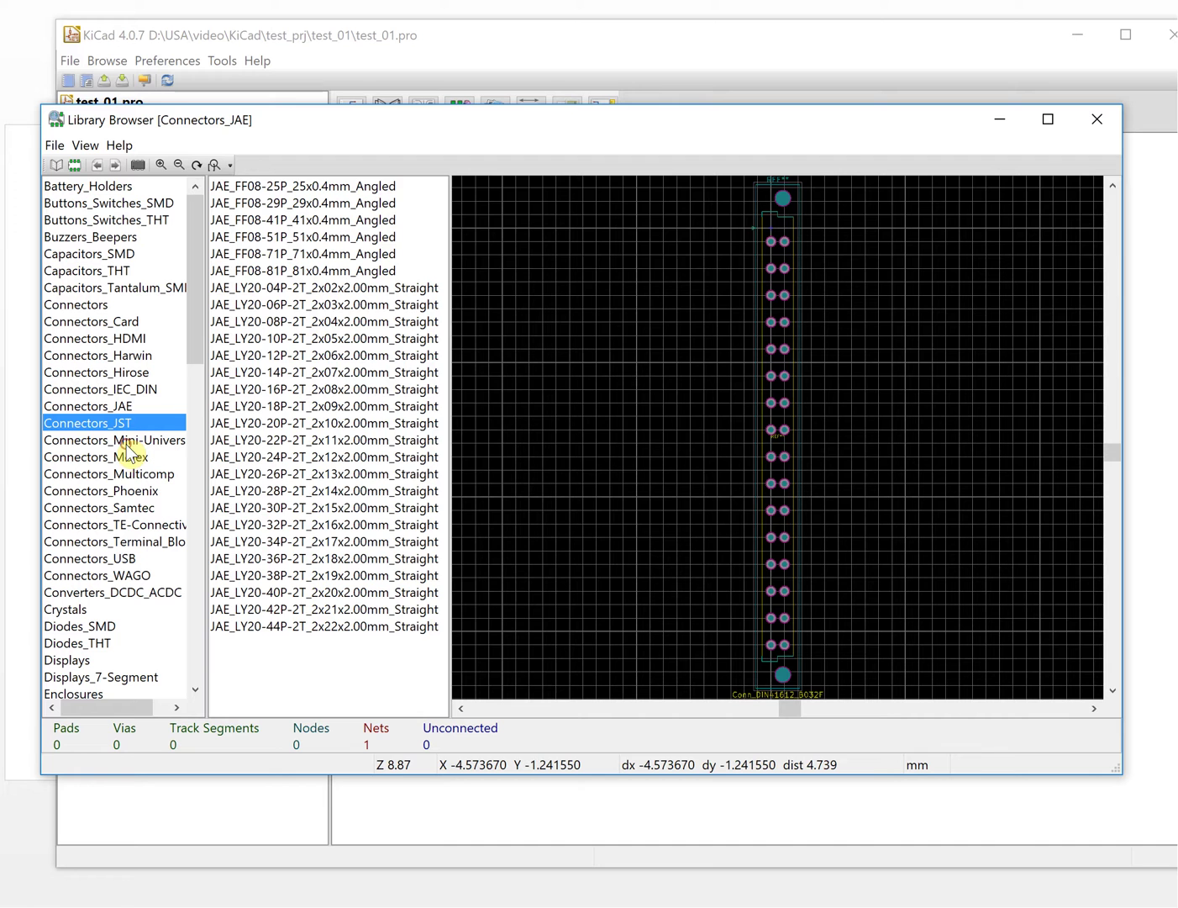
pyautogui.click(133, 443)
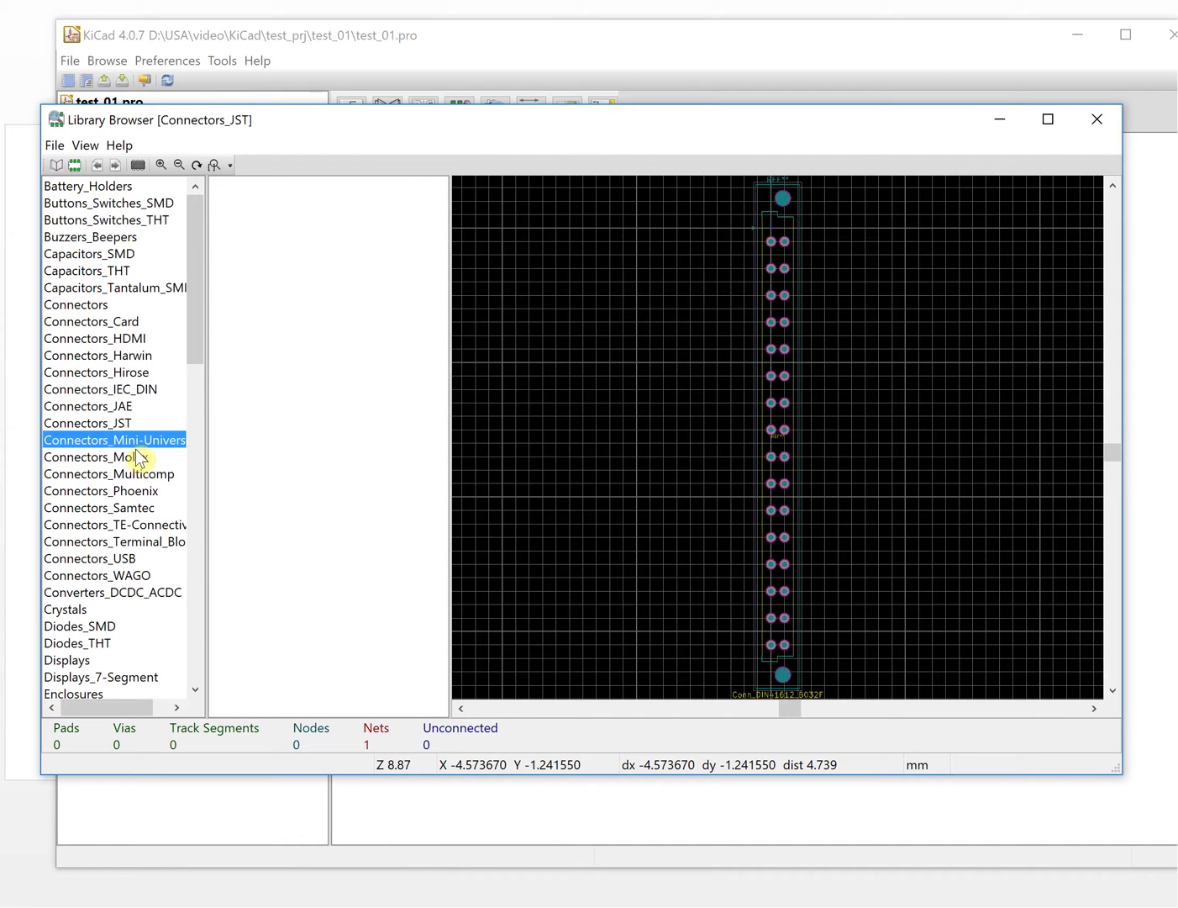
pyautogui.click(137, 458)
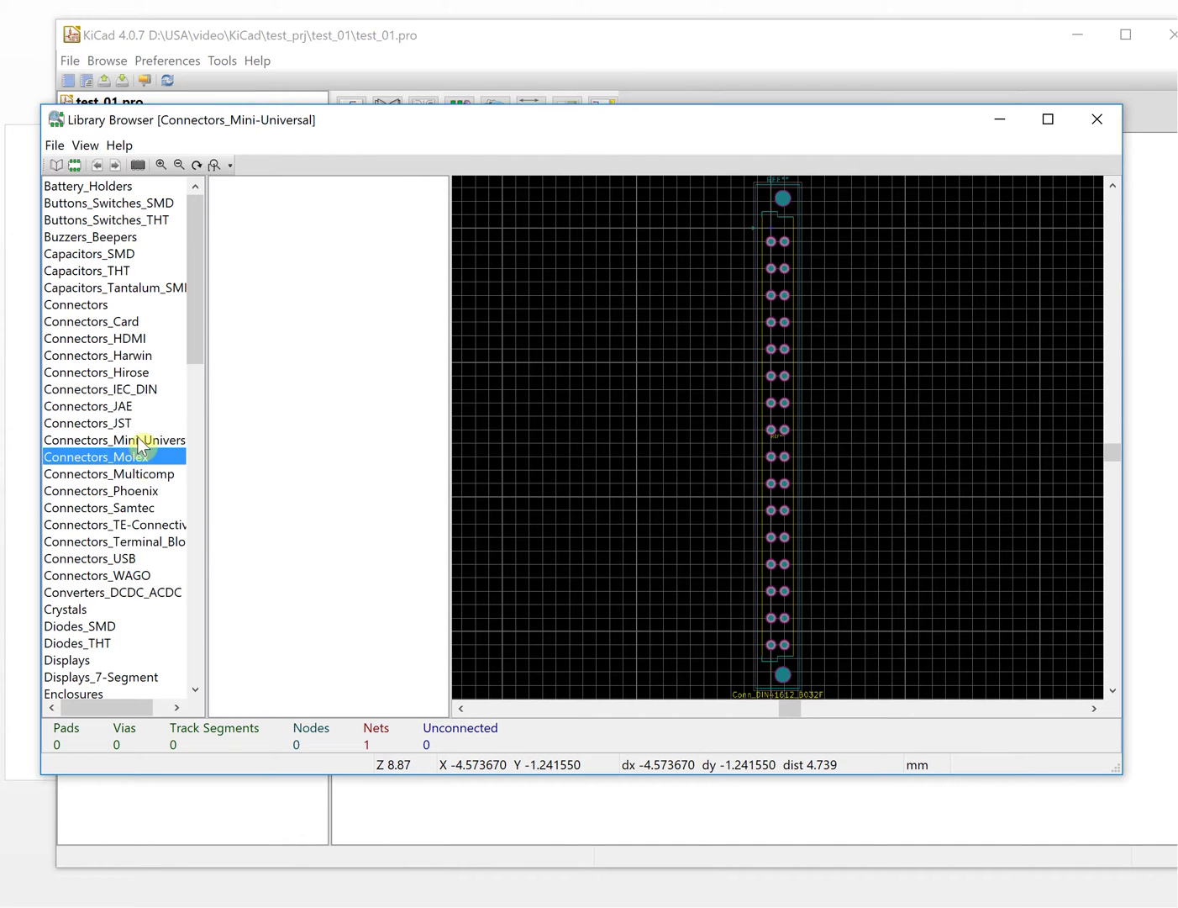
# Open the Connectors_HDMI library and preview the HDMI_Micro-D_Molex_46765-1x01 and 46765-2x0x footprints, ending on 46765-1x01
pyautogui.click(137, 340)
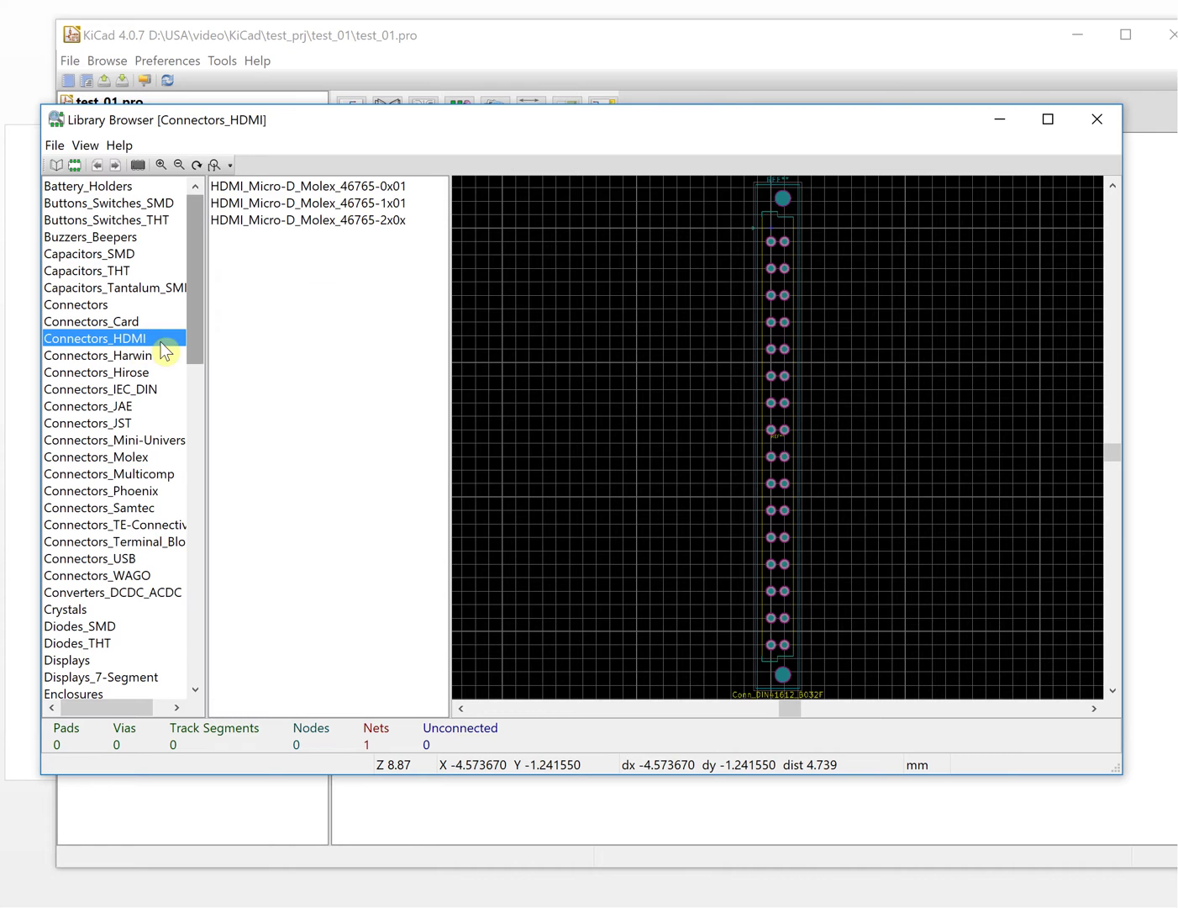
pyautogui.click(320, 204)
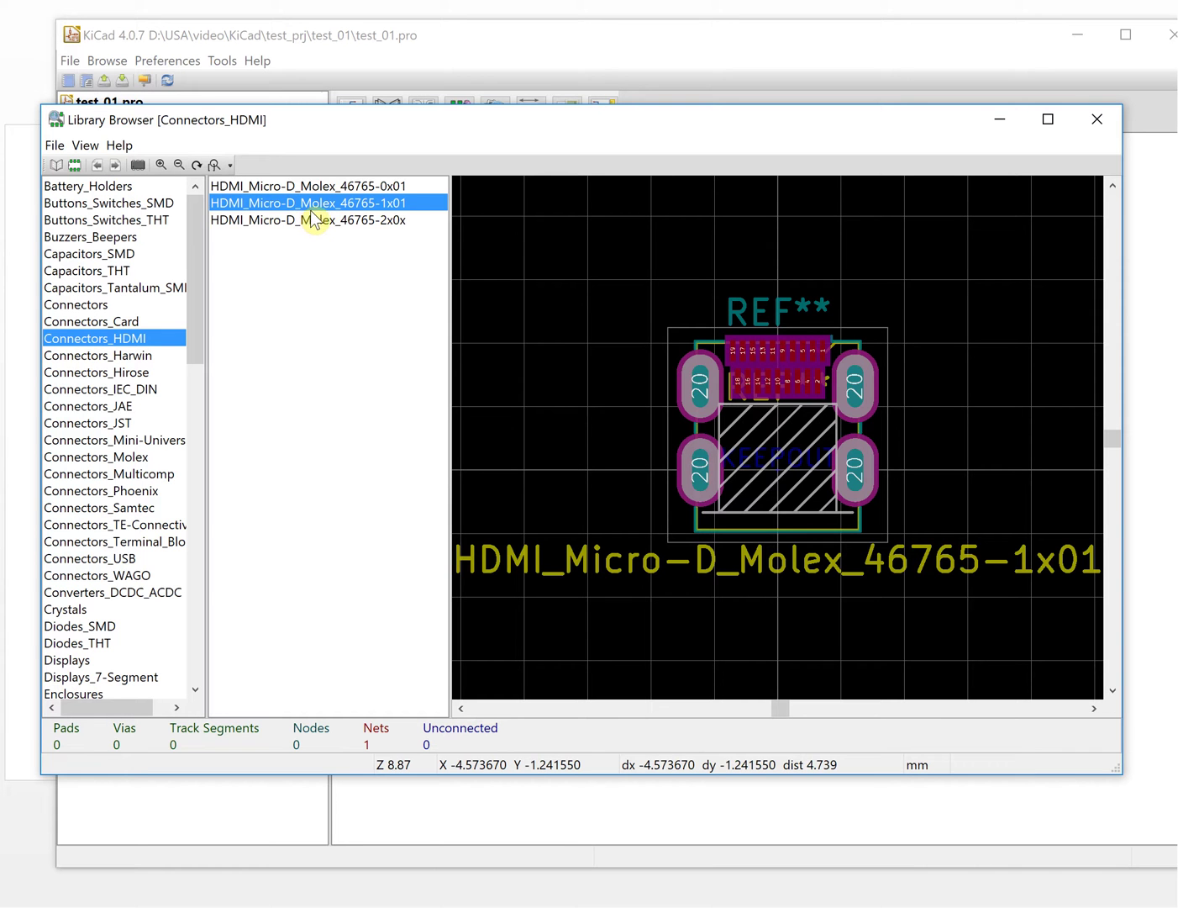
pyautogui.click(322, 221)
pyautogui.click(318, 204)
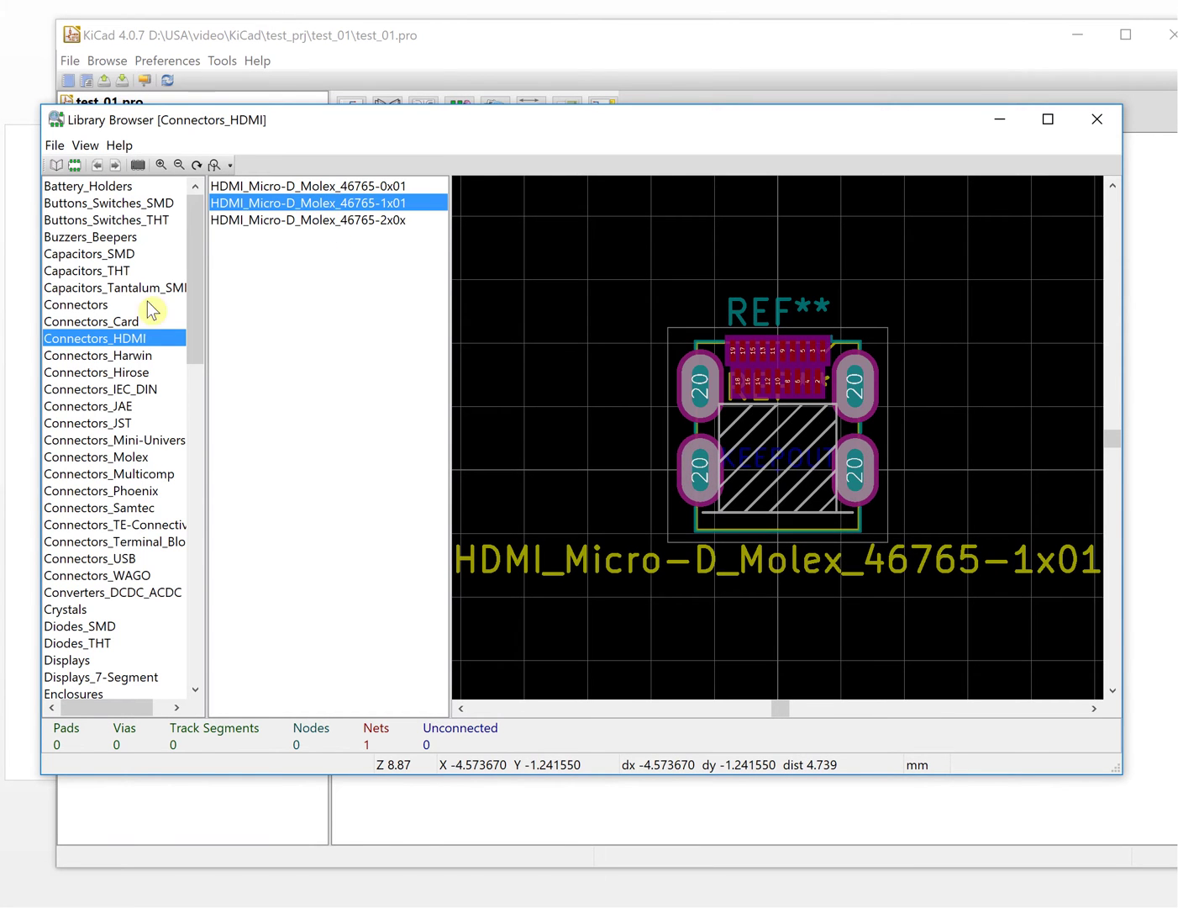
pyautogui.scroll(-3, 126, 411)
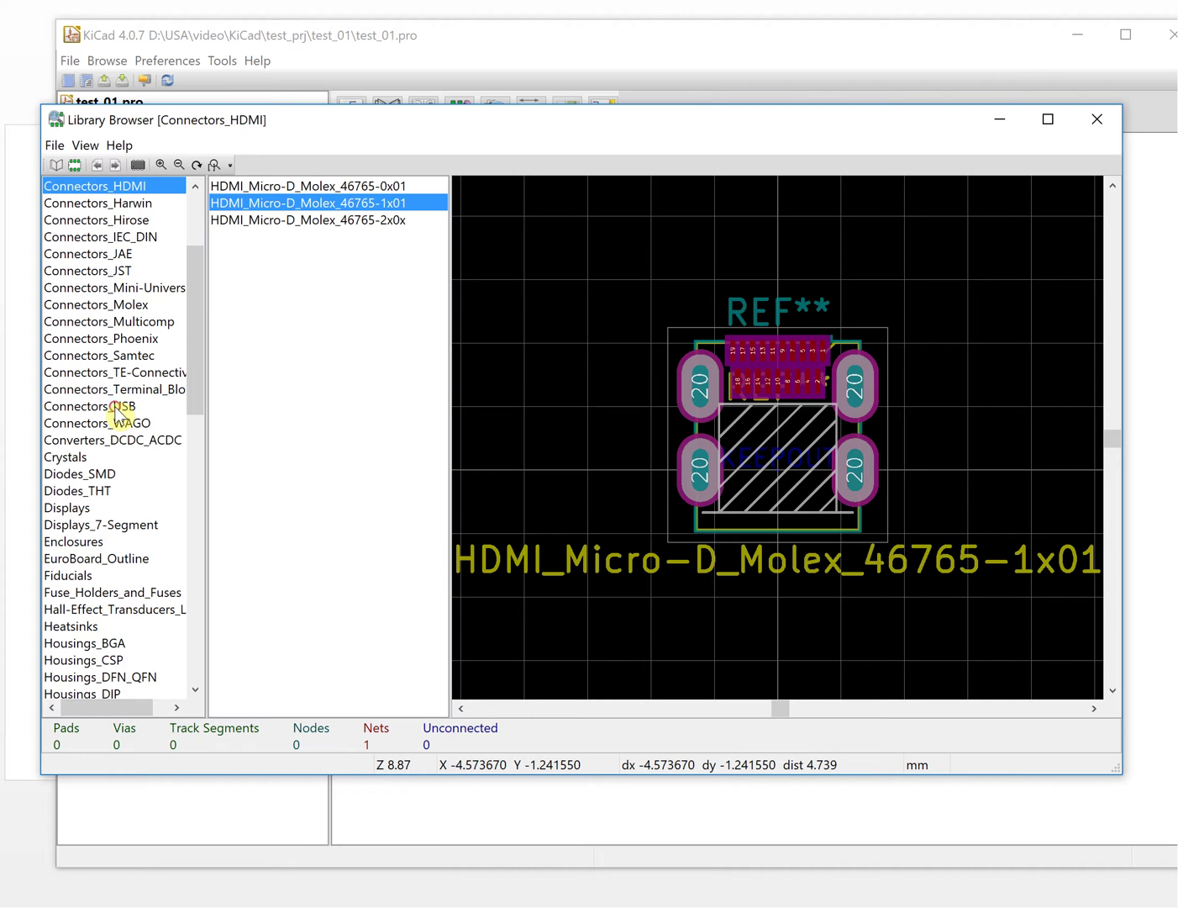
pyautogui.click(119, 409)
pyautogui.click(265, 222)
pyautogui.click(280, 270)
pyautogui.click(285, 338)
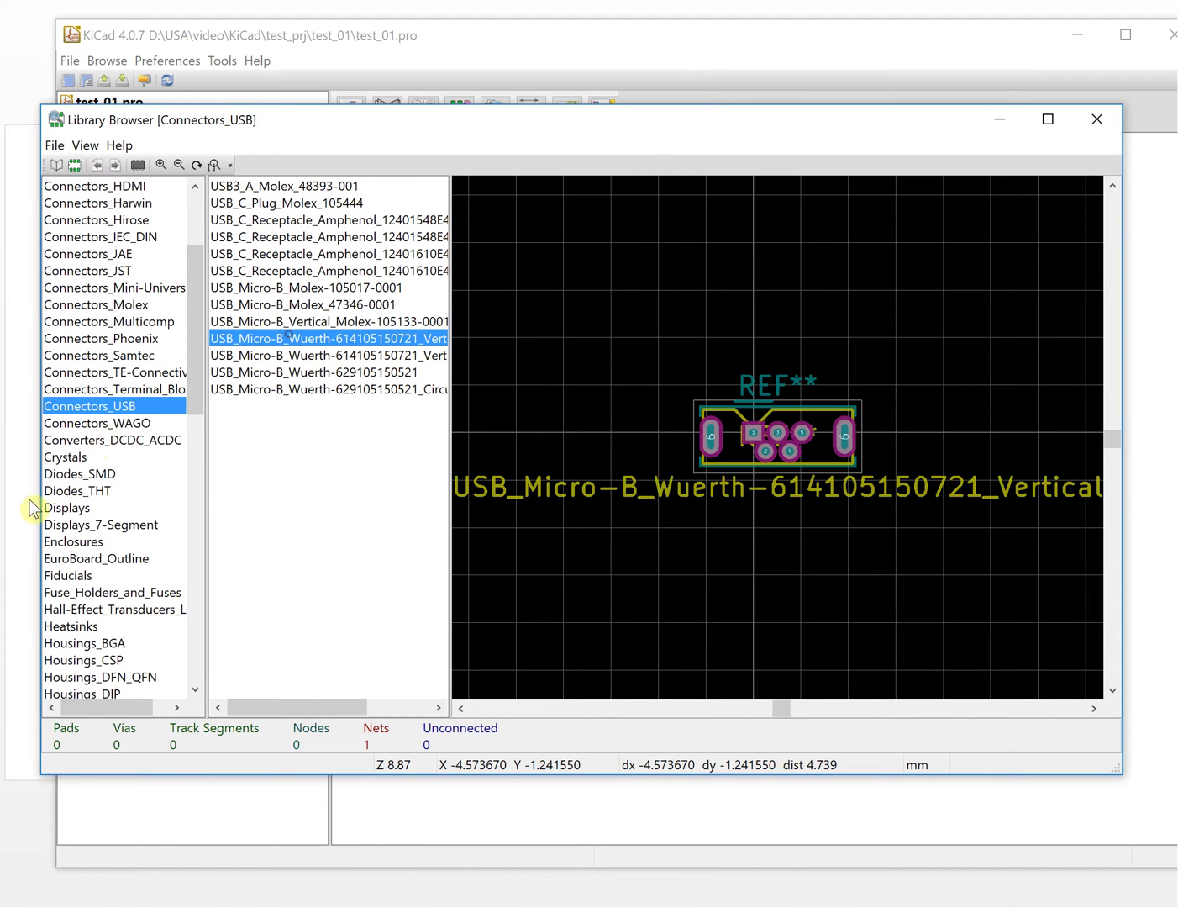
# Open the Crystals library and preview sample C26-LF, DS10, DS15 and DS26 crystal footprints
pyautogui.click(81, 458)
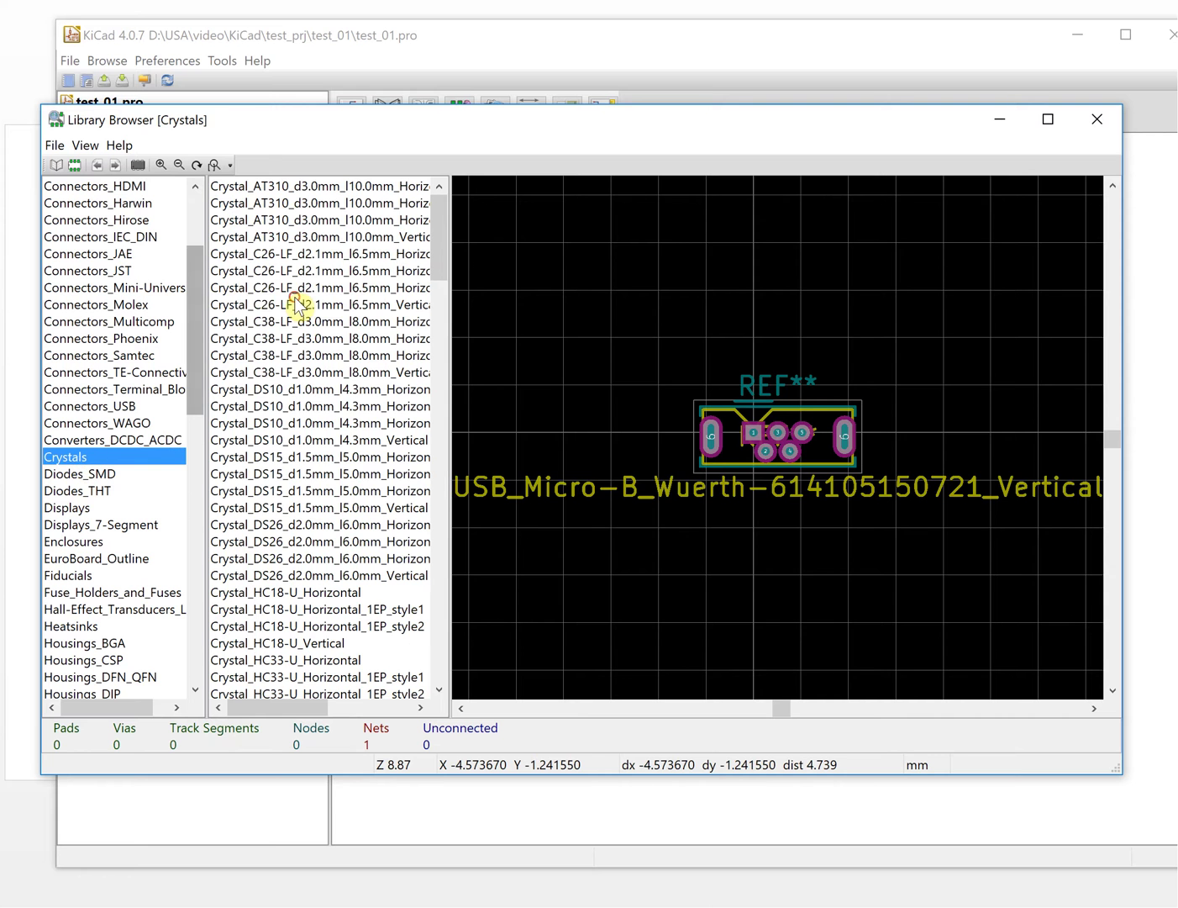
pyautogui.click(299, 305)
pyautogui.click(296, 390)
pyautogui.click(266, 491)
pyautogui.click(291, 559)
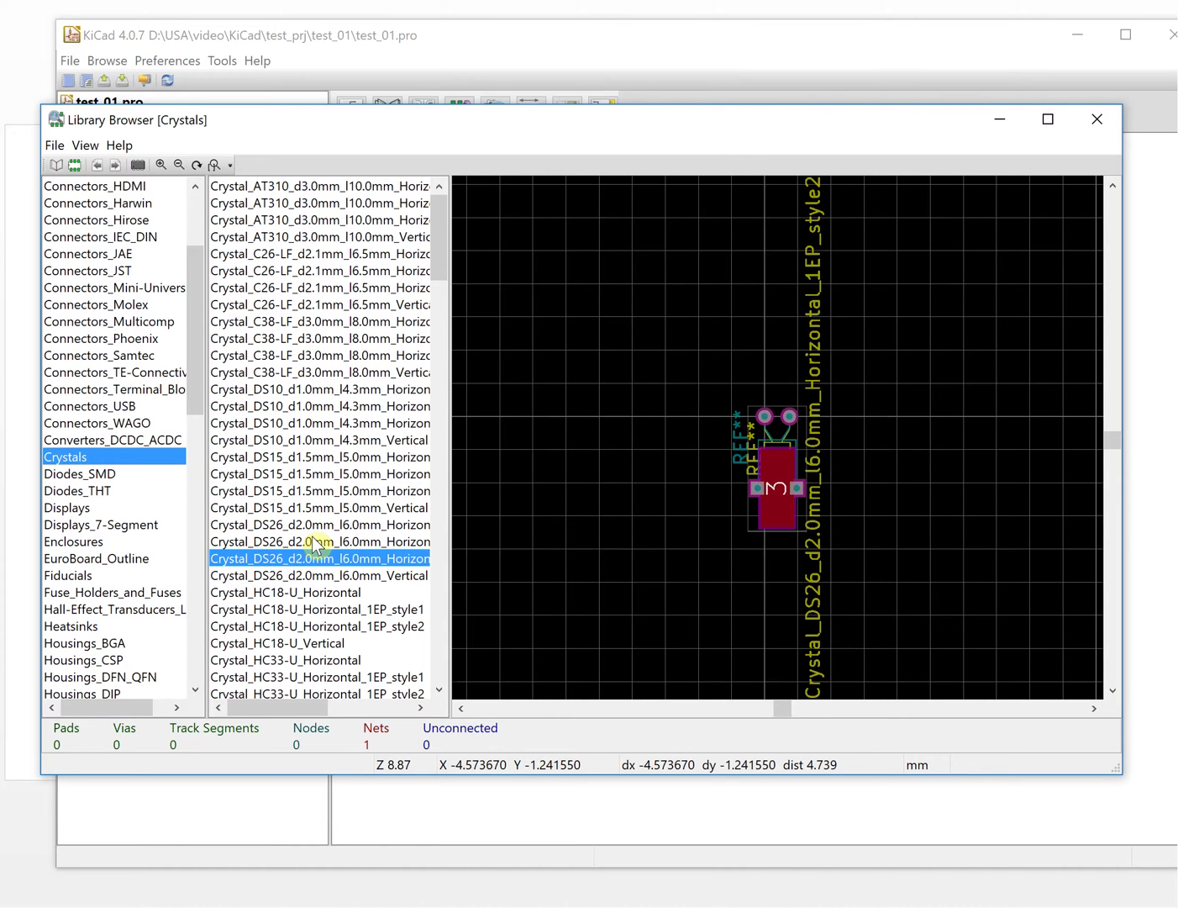
pyautogui.scroll(-5, 253, 542)
# Open the LEDs library and preview the LED_0402 footprint
pyautogui.scroll(-3, 113, 478)
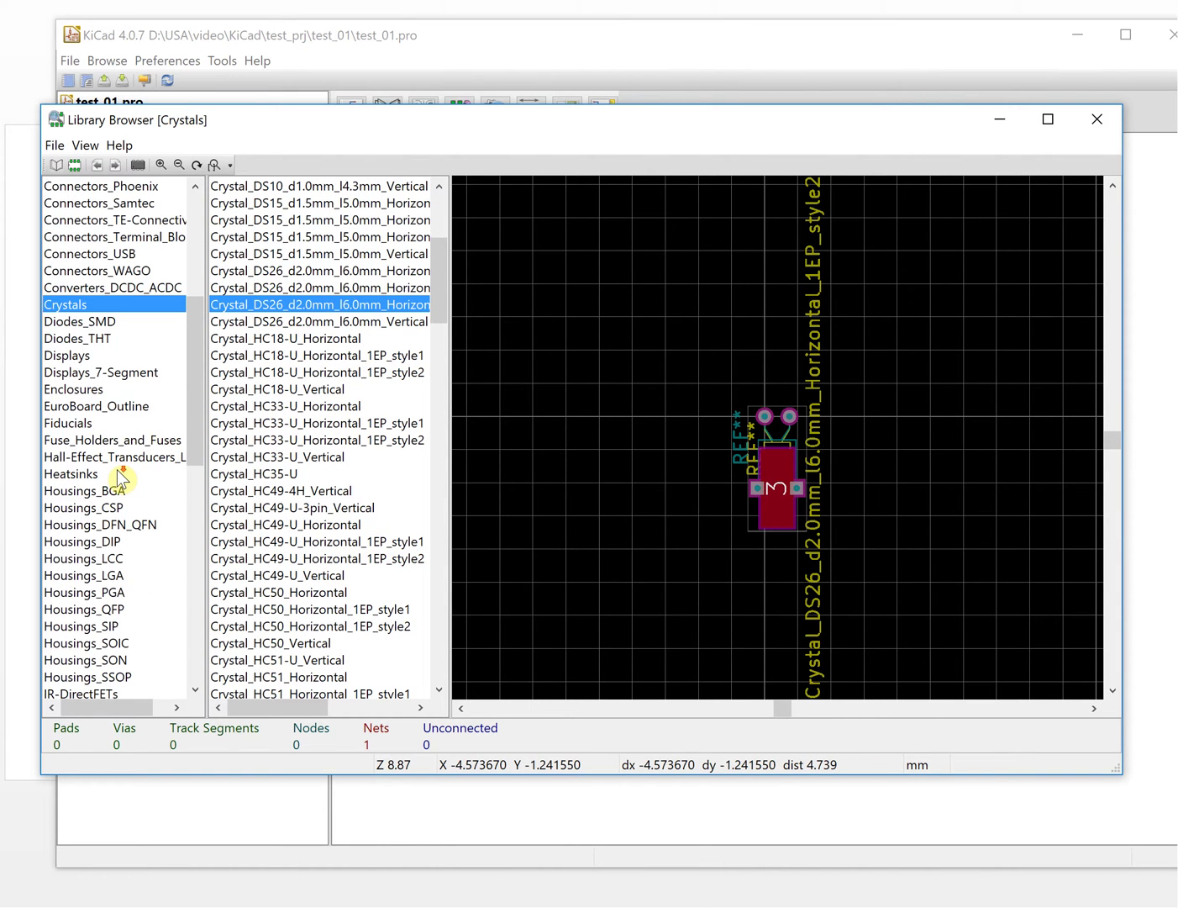
pyautogui.scroll(-7, 121, 478)
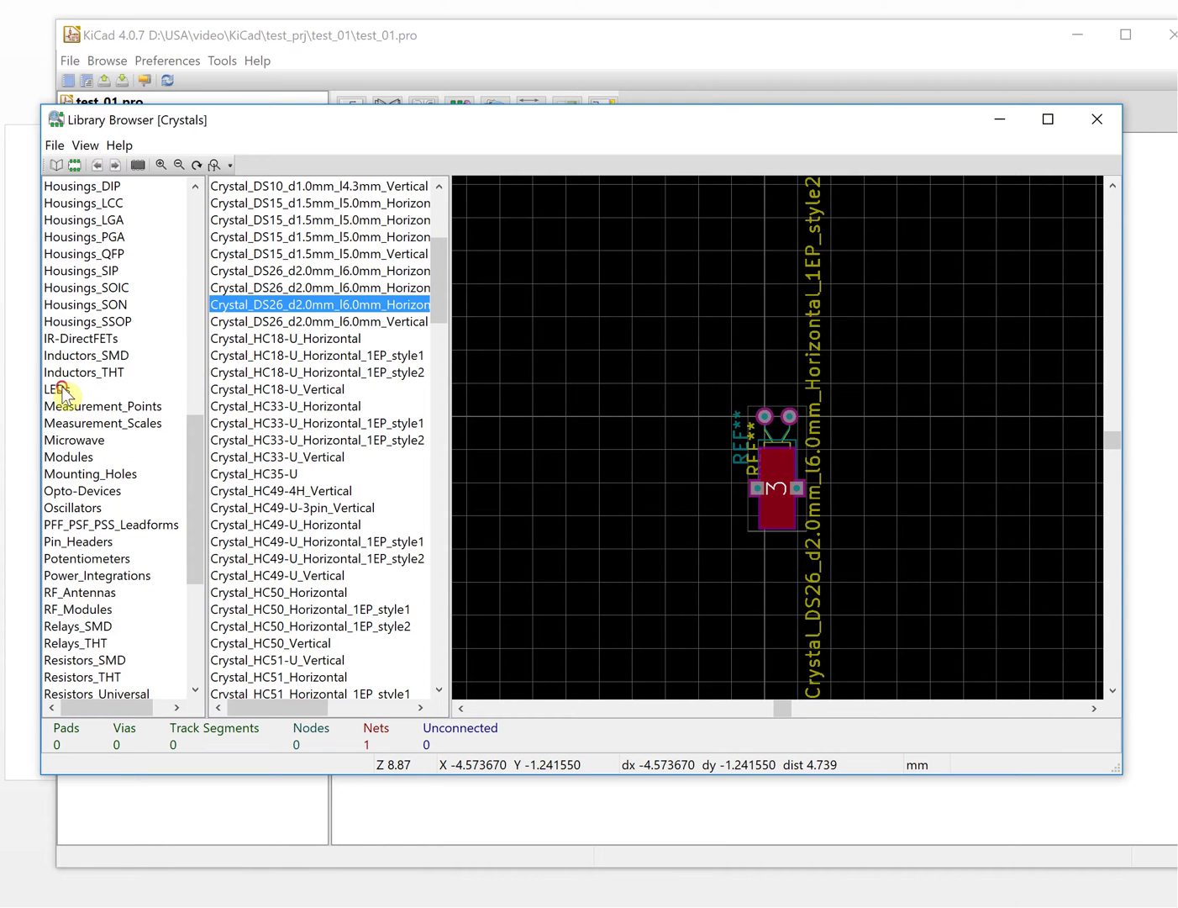
pyautogui.click(62, 391)
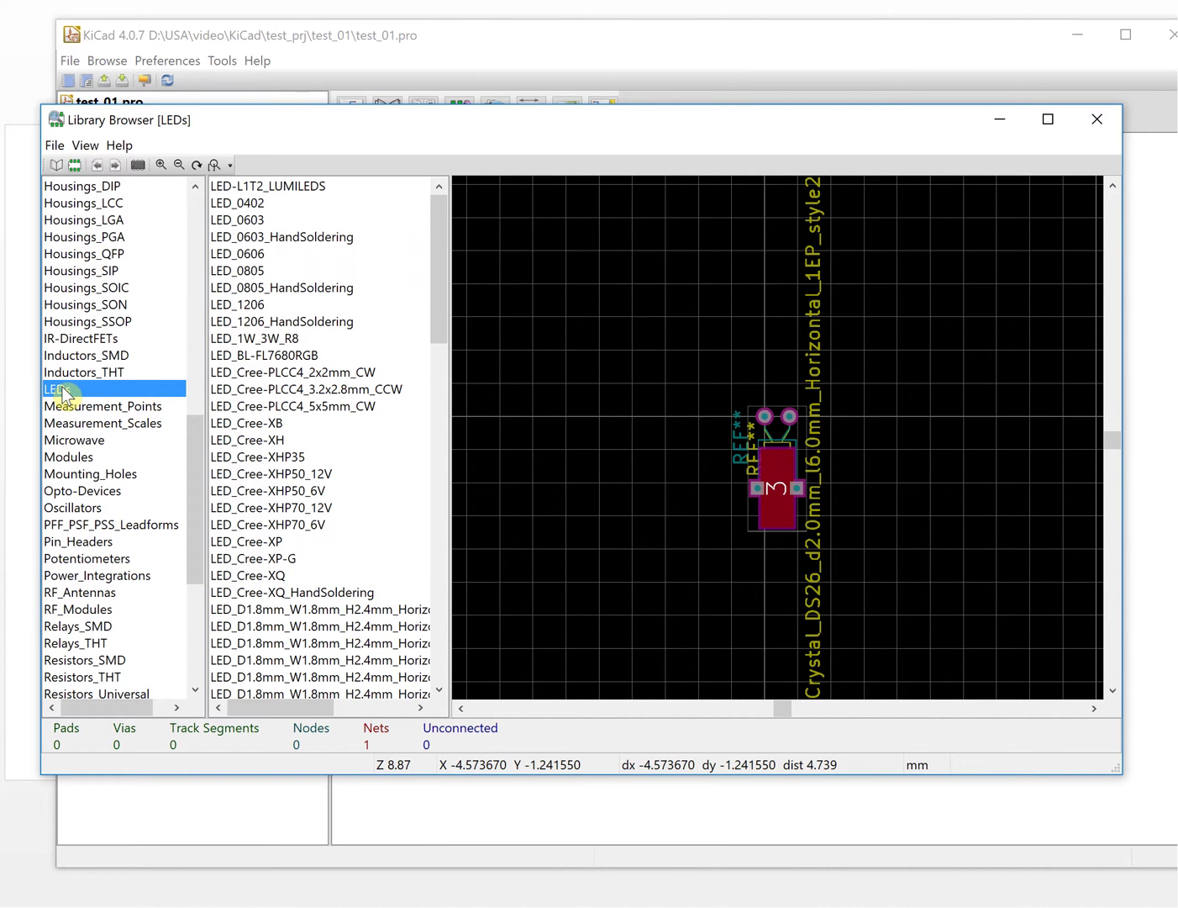
pyautogui.click(252, 203)
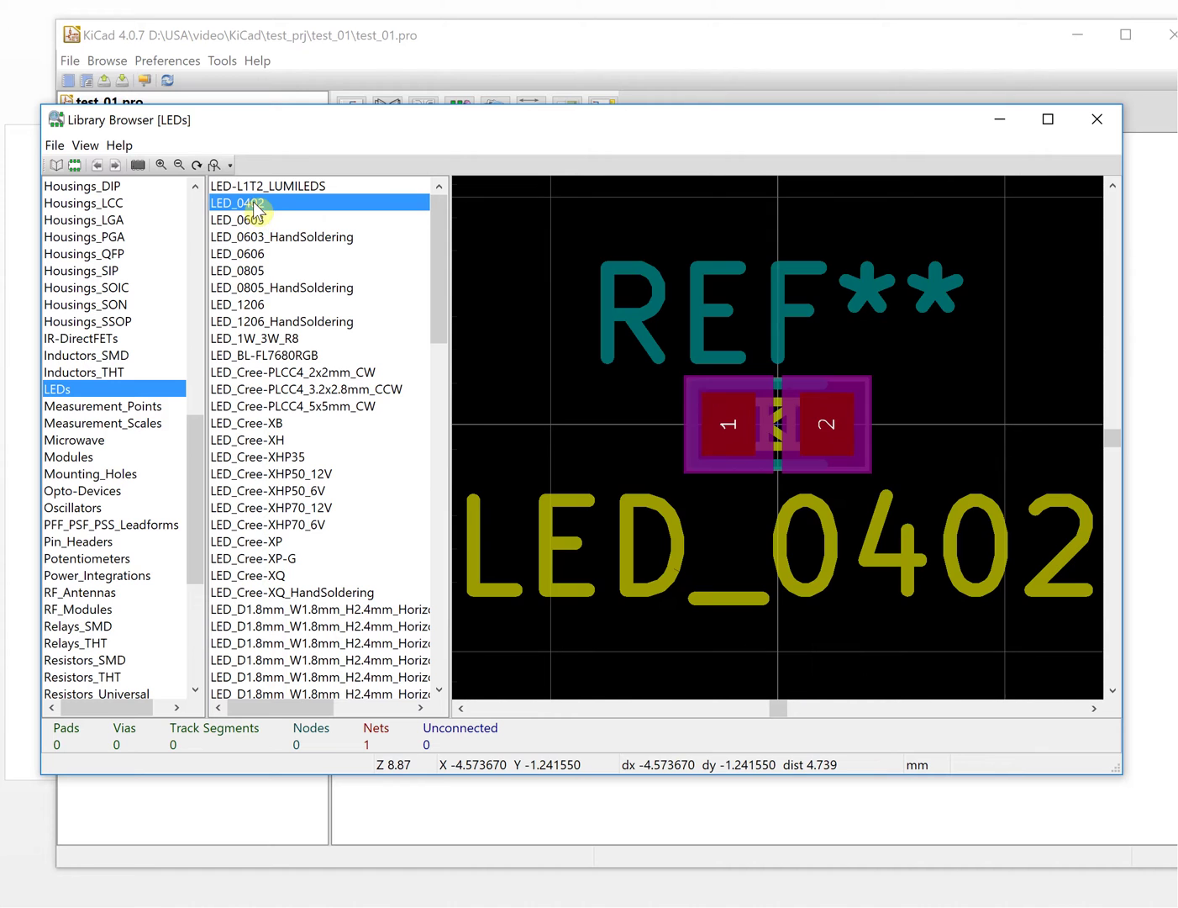
# Open the Inductors_THT library, look through the rest of the library list, and preview Choke_Schaffner_RN122-04-28.0x27.0mm
pyautogui.click(85, 376)
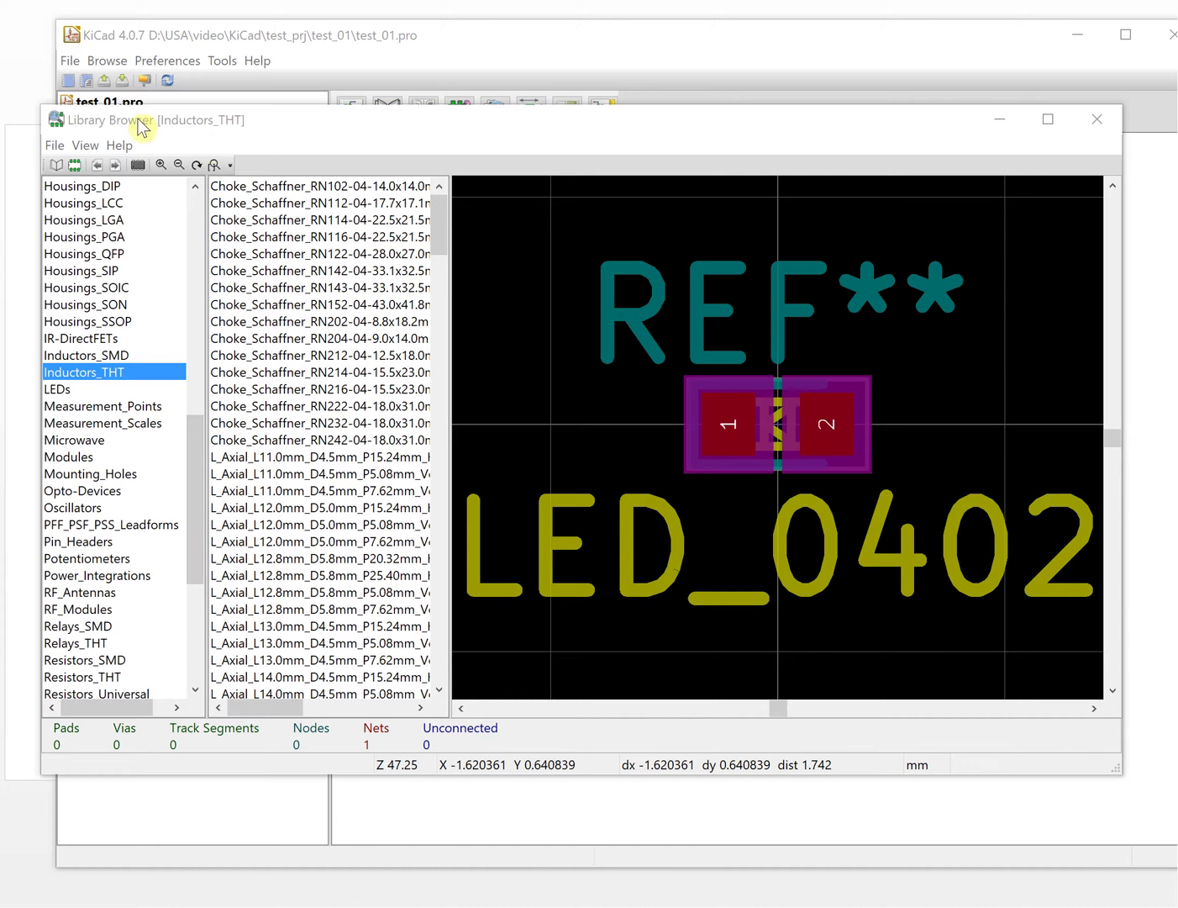
pyautogui.moveTo(158, 126); pyautogui.dragTo(175, 164)
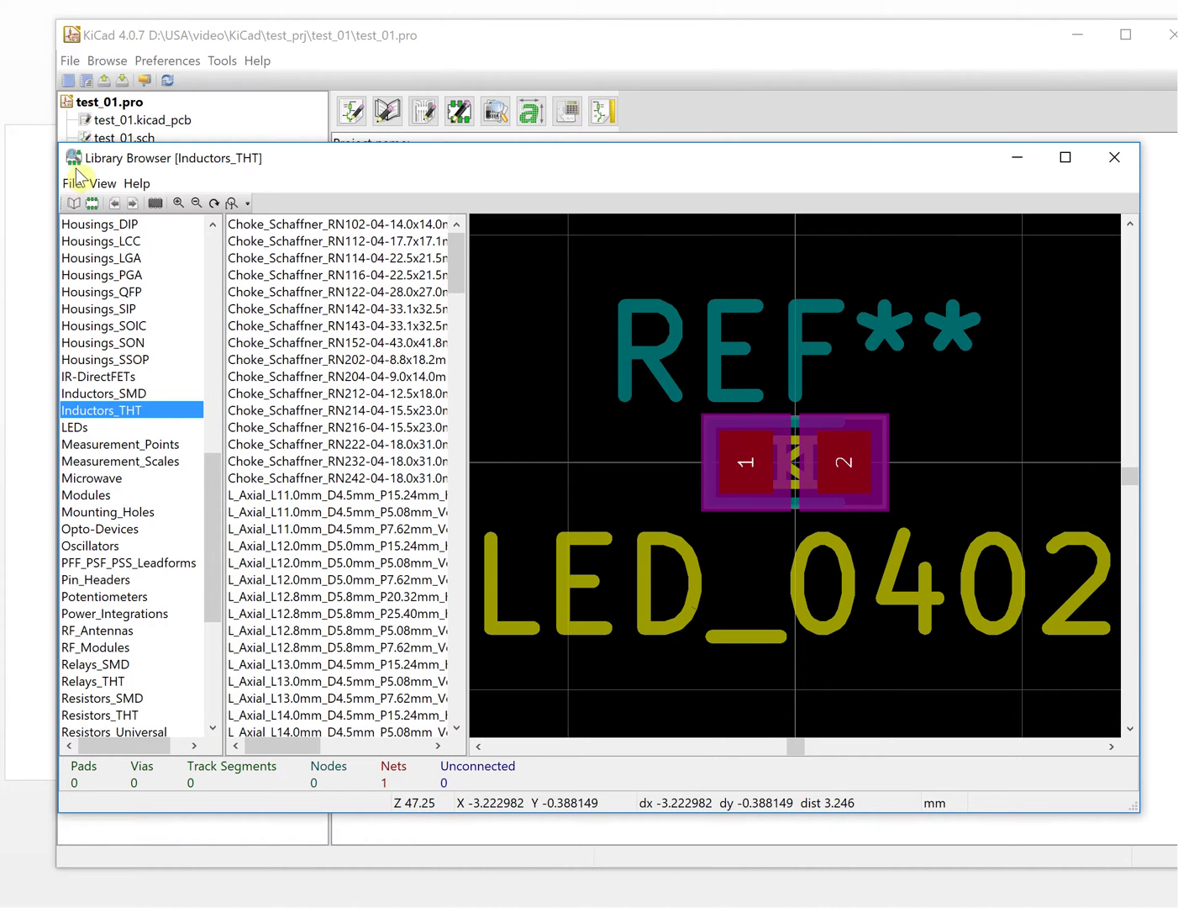
pyautogui.scroll(-6, 191, 538)
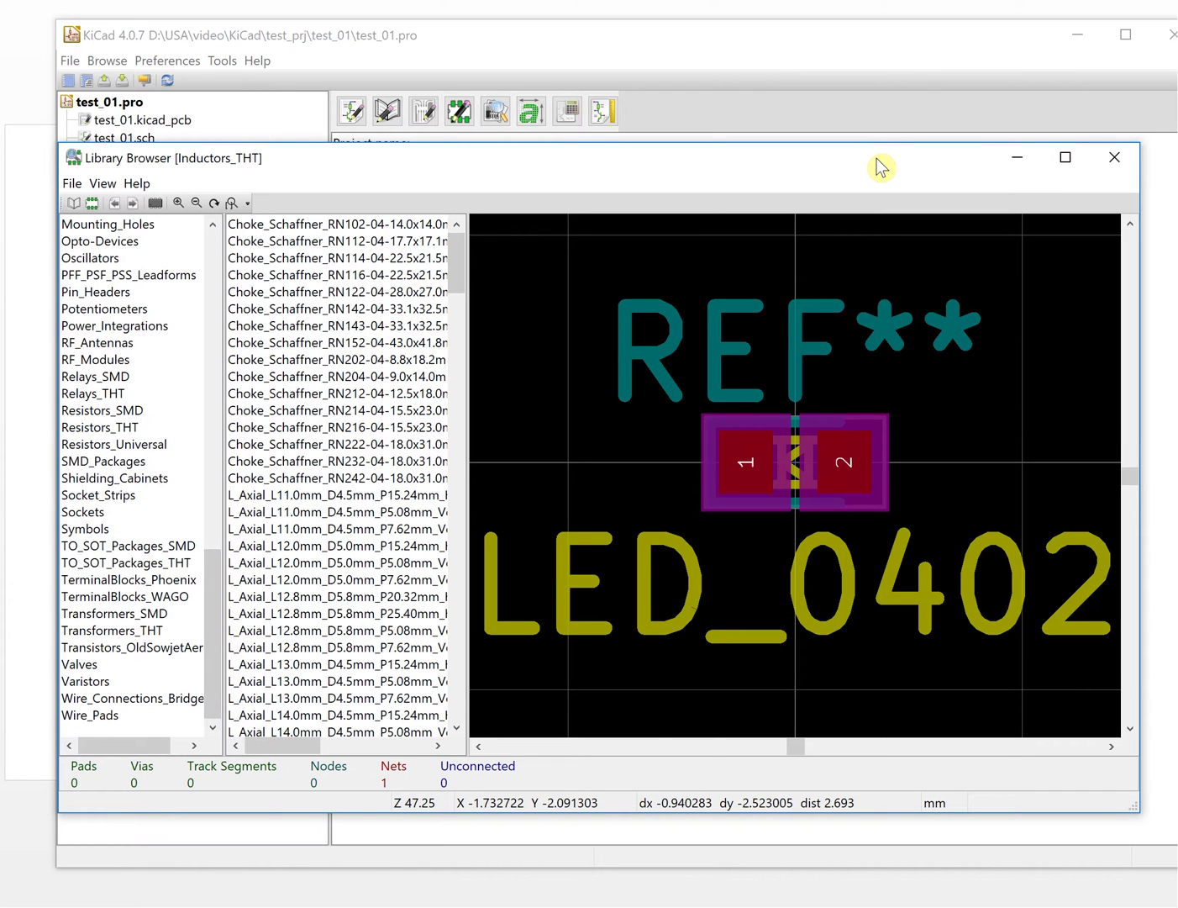
pyautogui.moveTo(878, 168); pyautogui.dragTo(877, 168)
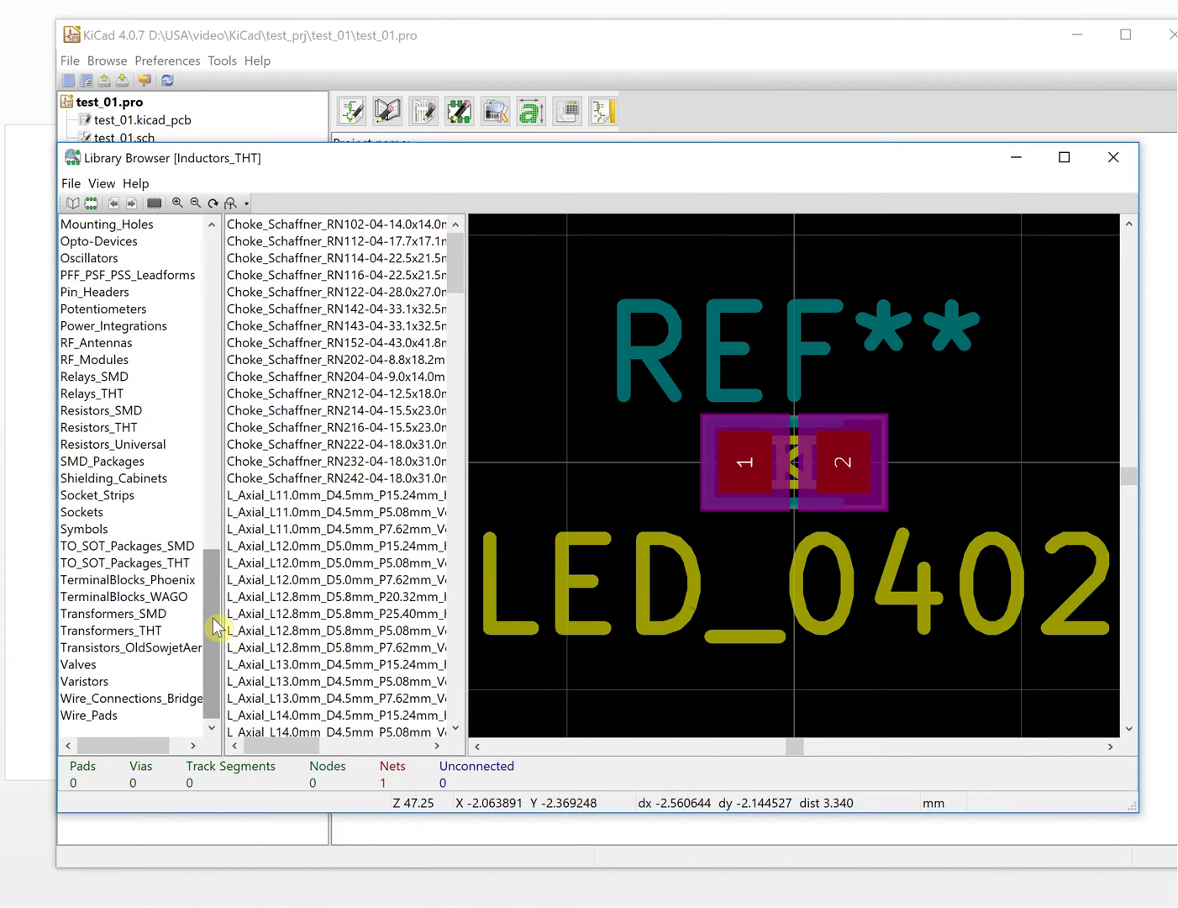
pyautogui.moveTo(216, 626); pyautogui.dragTo(228, 515)
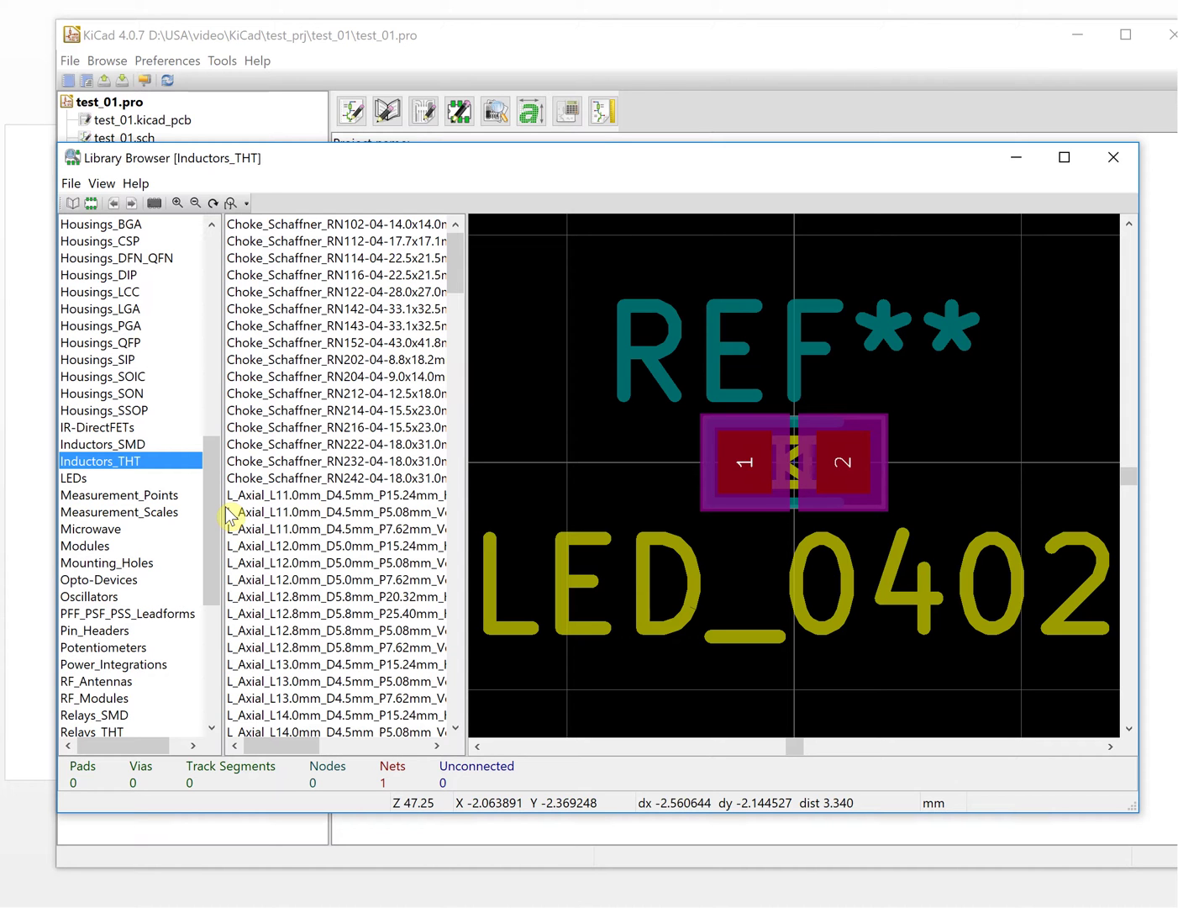
pyautogui.moveTo(219, 511); pyautogui.dragTo(255, 299)
pyautogui.click(255, 294)
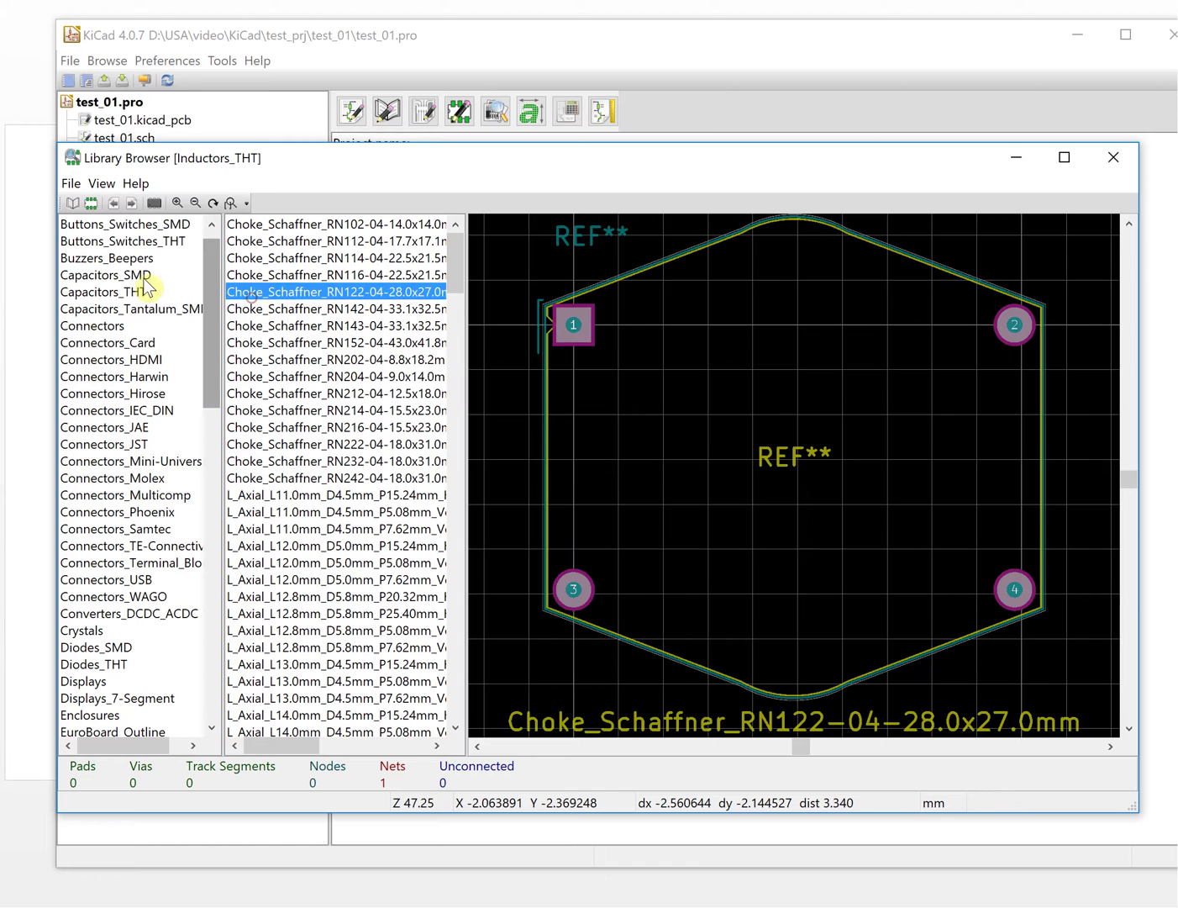
# Preview the C_0402 footprint in the Capacitors_SMD library, and close the Library Browser
pyautogui.click(140, 278)
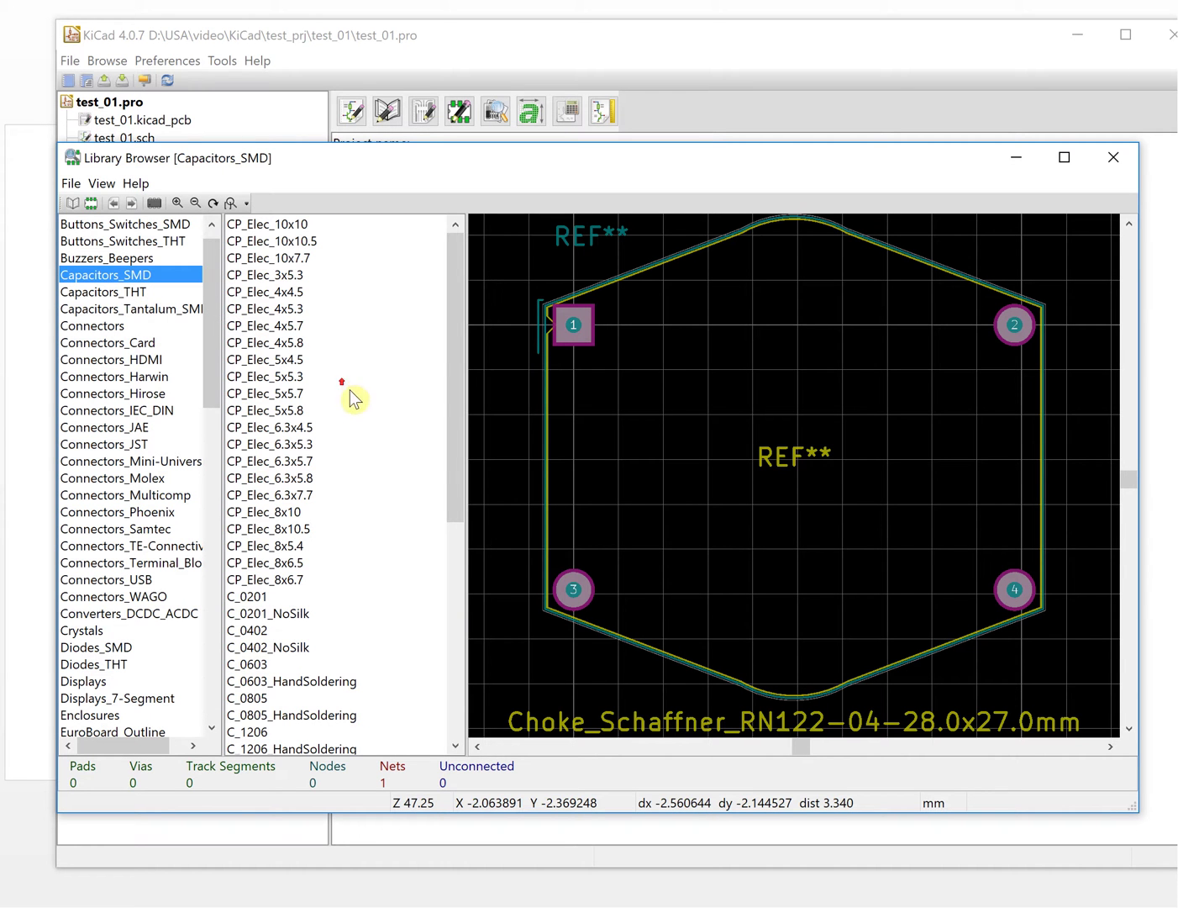
pyautogui.click(253, 631)
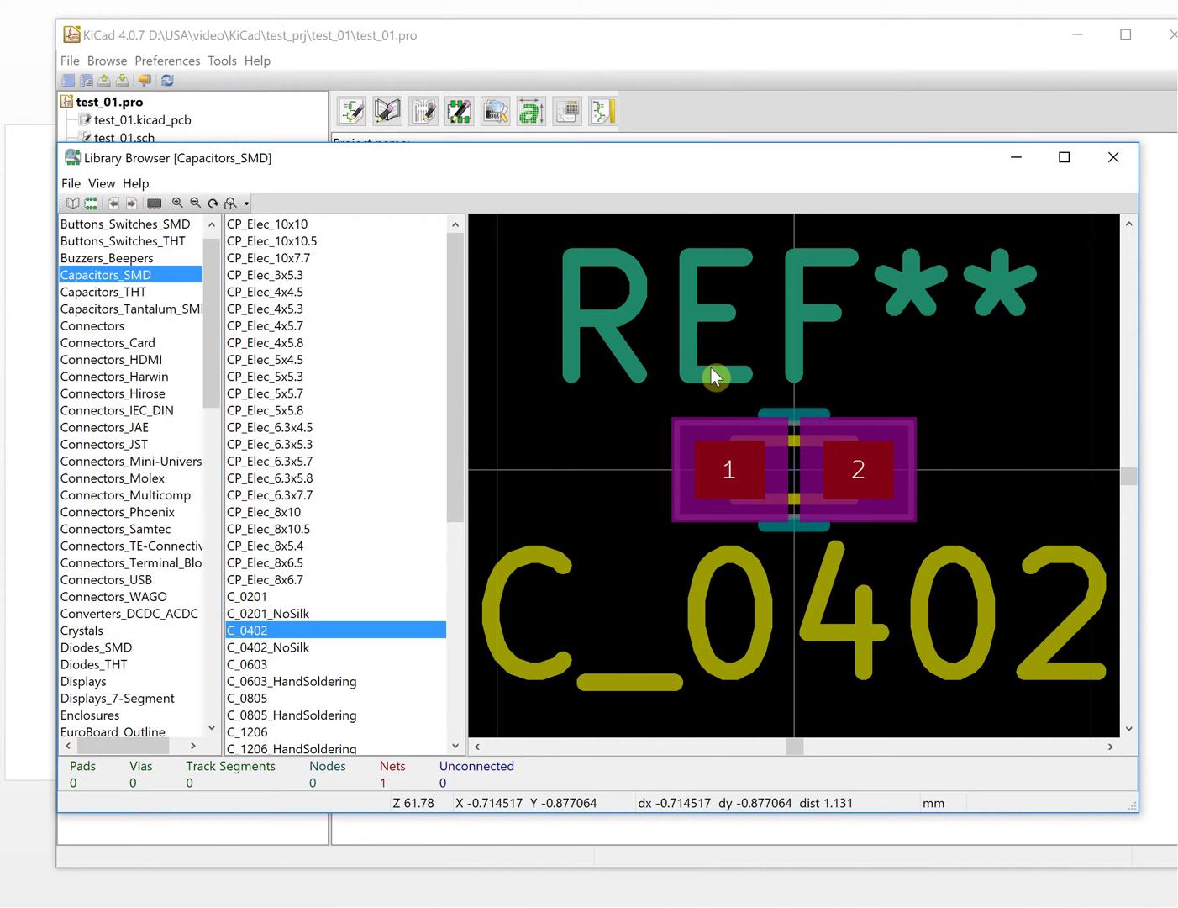
pyautogui.click(1115, 159)
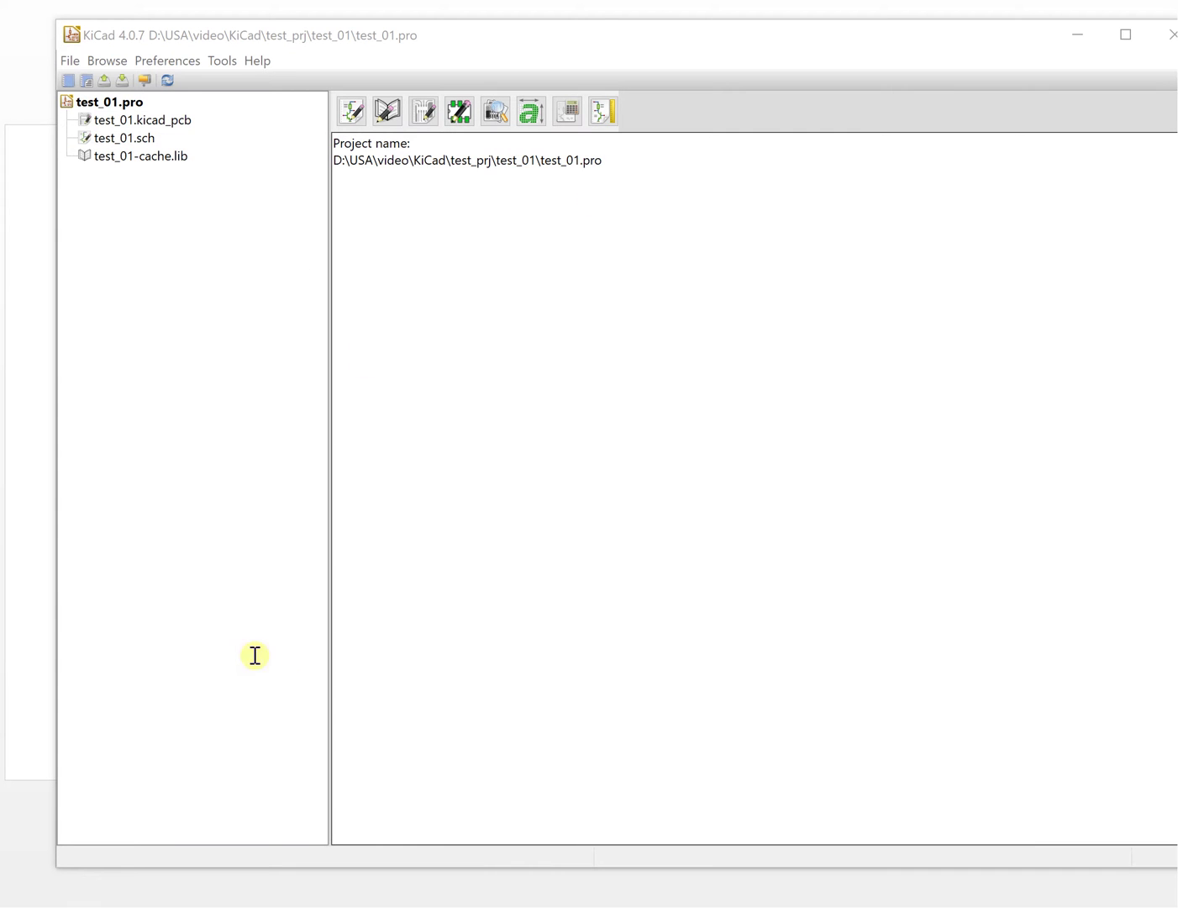
# Open the Footprint Editor and its active library selection, enlarging the dialog to show more libraries
pyautogui.click(459, 118)
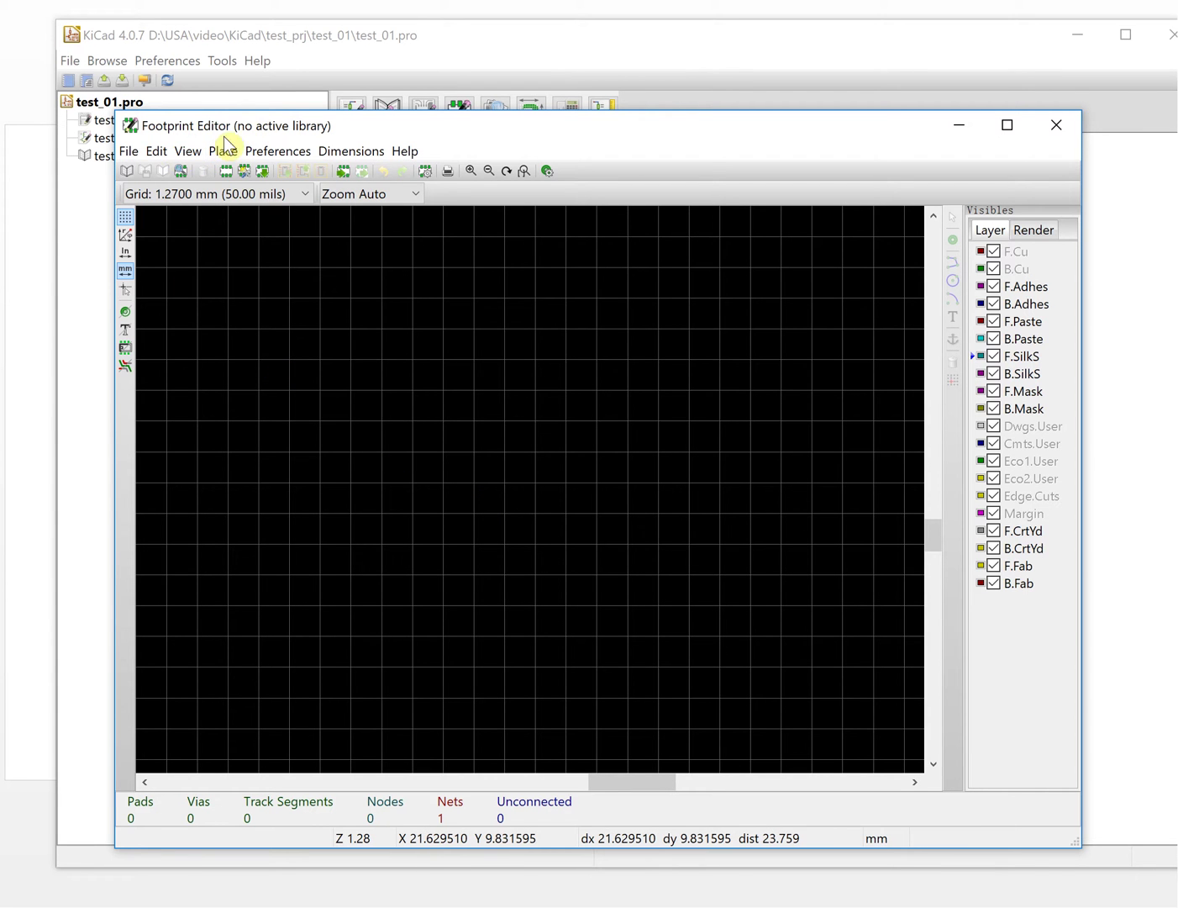
pyautogui.click(127, 171)
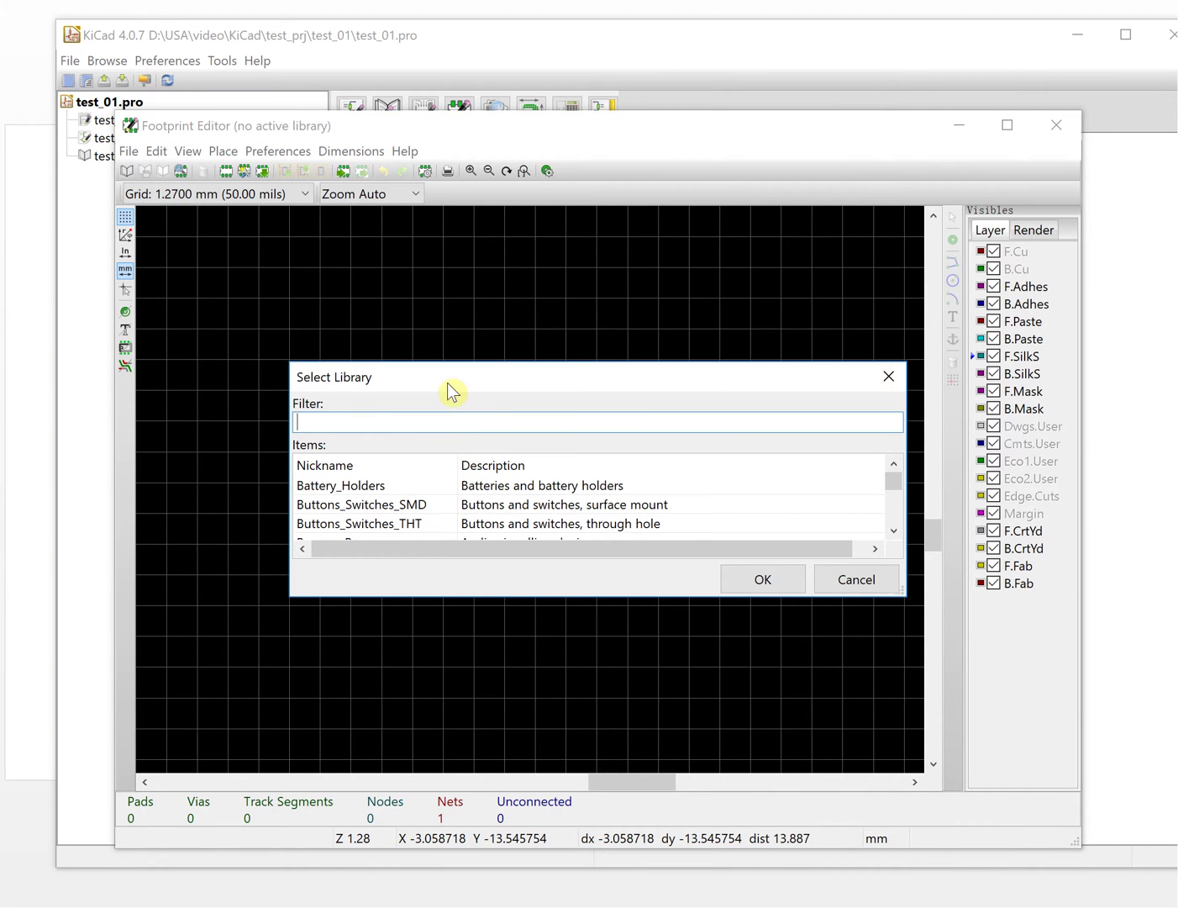
pyautogui.moveTo(874, 538); pyautogui.dragTo(882, 738)
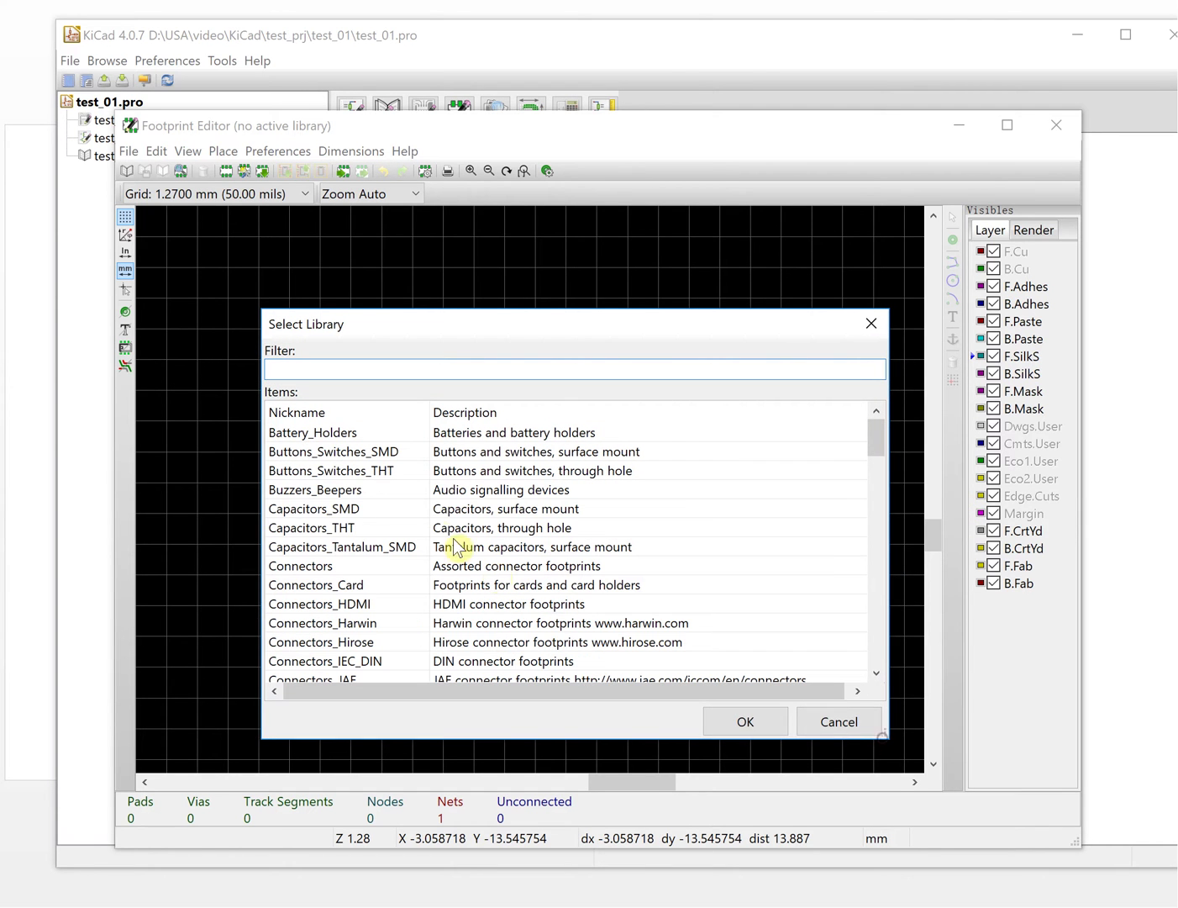
# Filter the selectable footprint libraries by "cap"
pyautogui.click(354, 507)
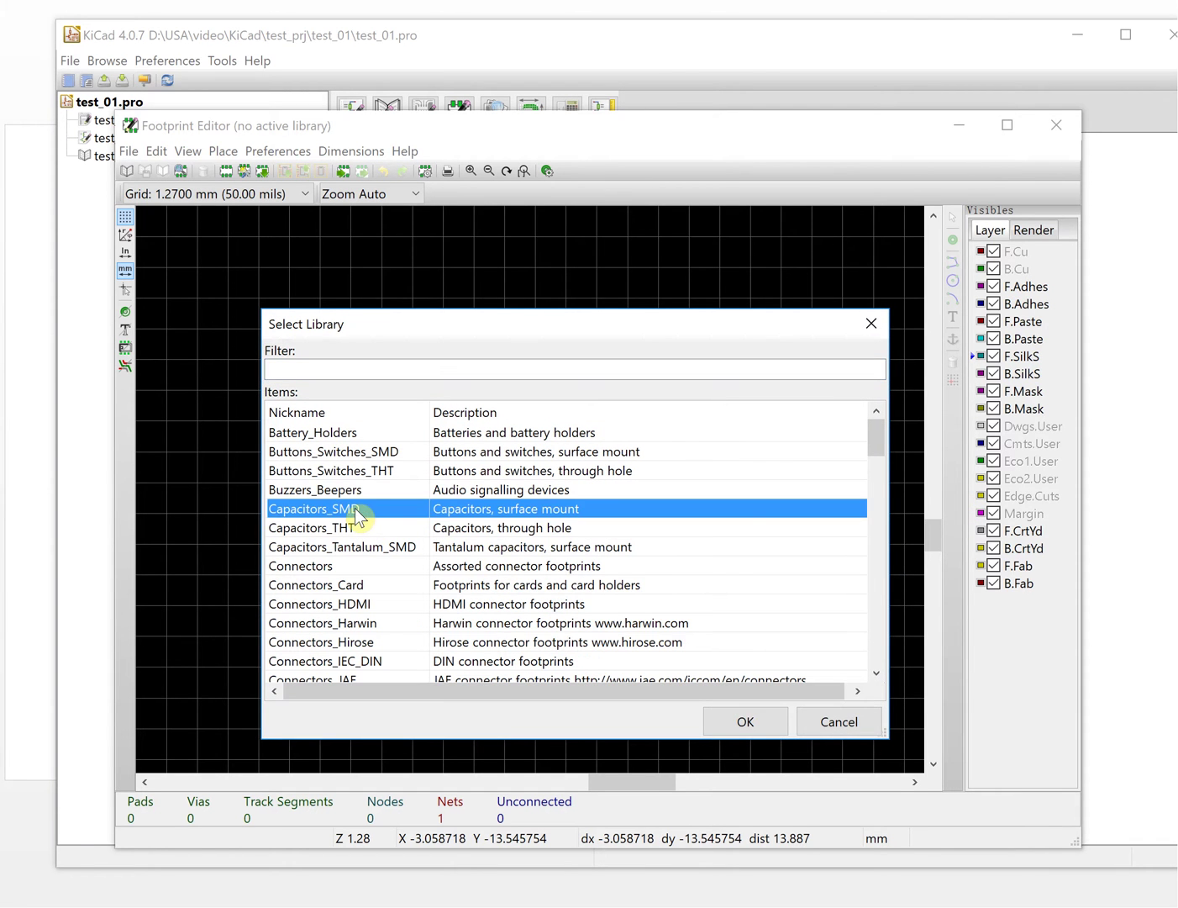
pyautogui.click(298, 368)
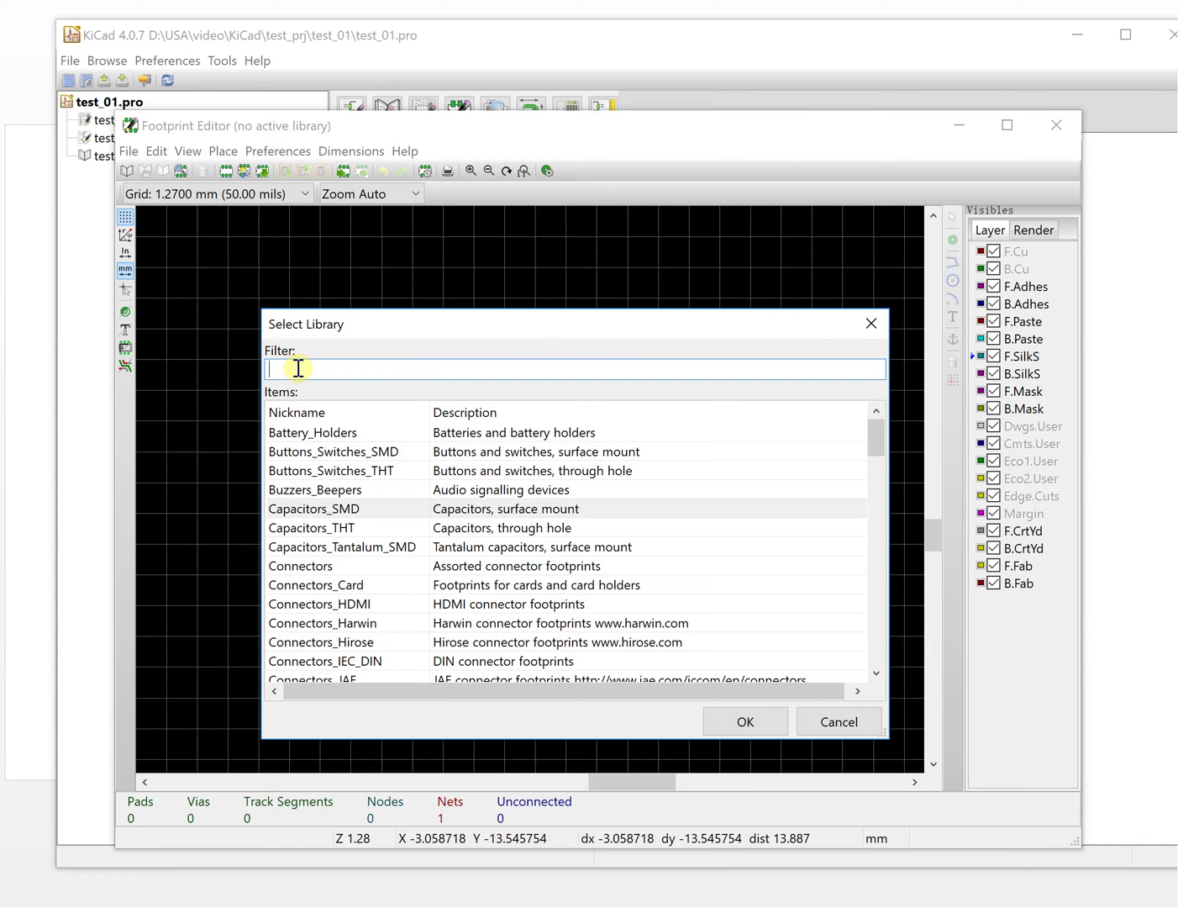
pyautogui.write('cap')
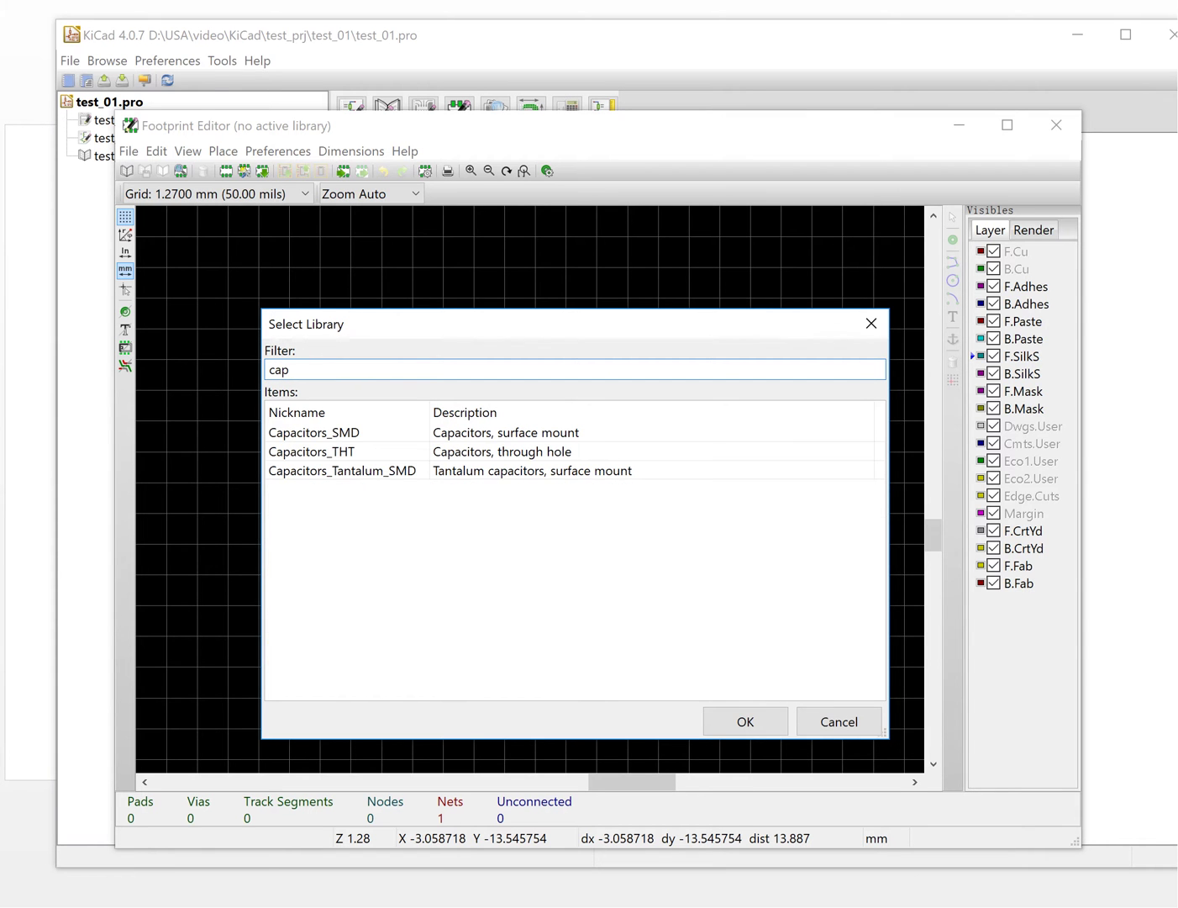
# Set Capacitors_SMD as the active footprint library
pyautogui.click(345, 433)
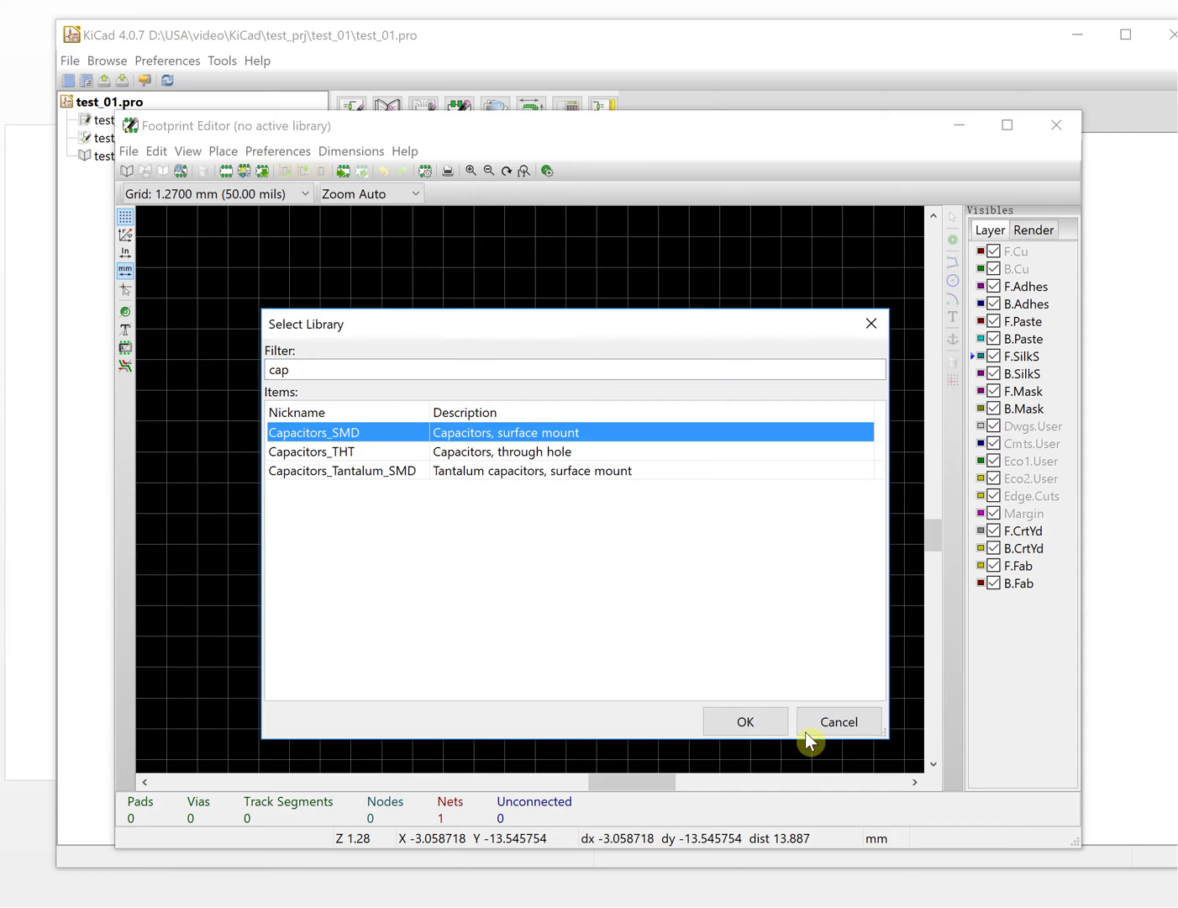
pyautogui.click(752, 721)
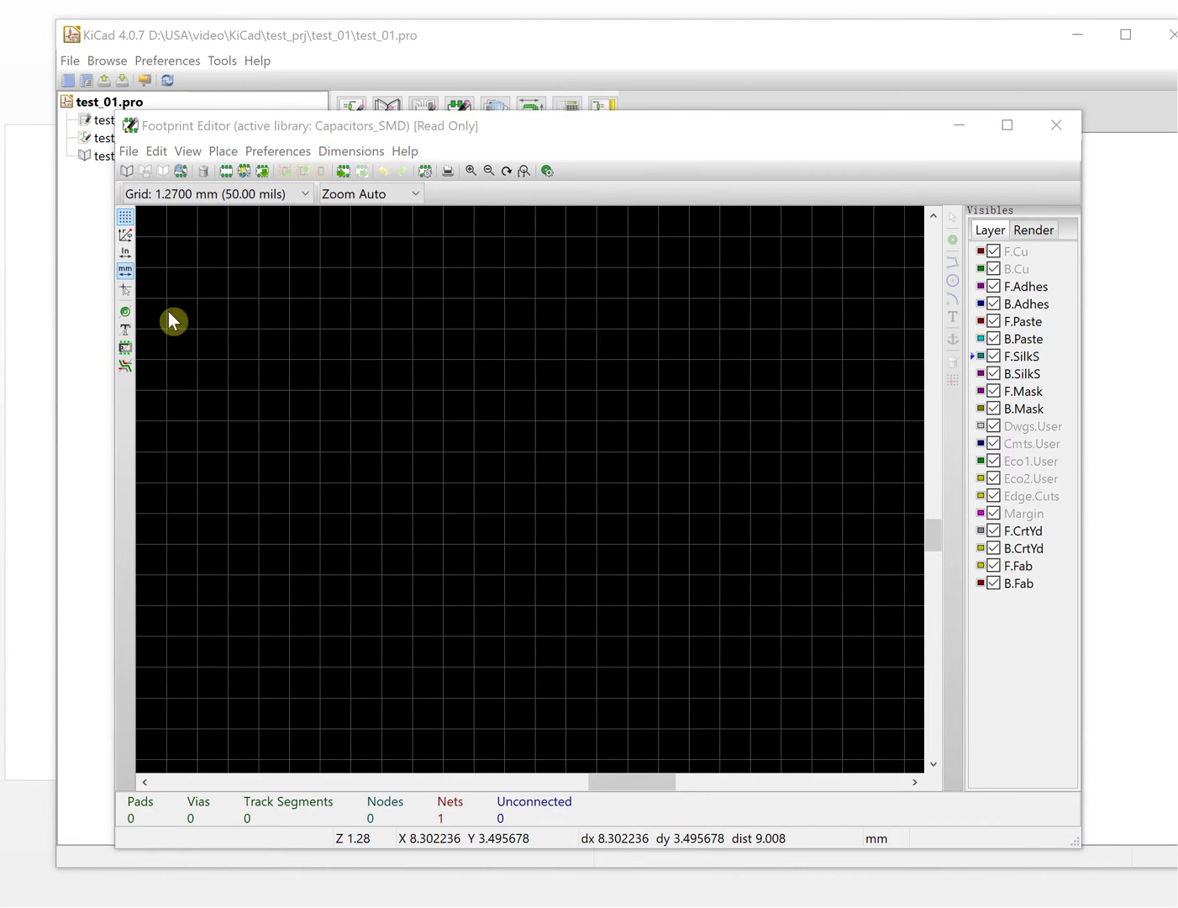
# Enlarge the Load Footprint dialog, search the active library by the keyword 0402, and load C_0402 into the editor
pyautogui.click(263, 173)
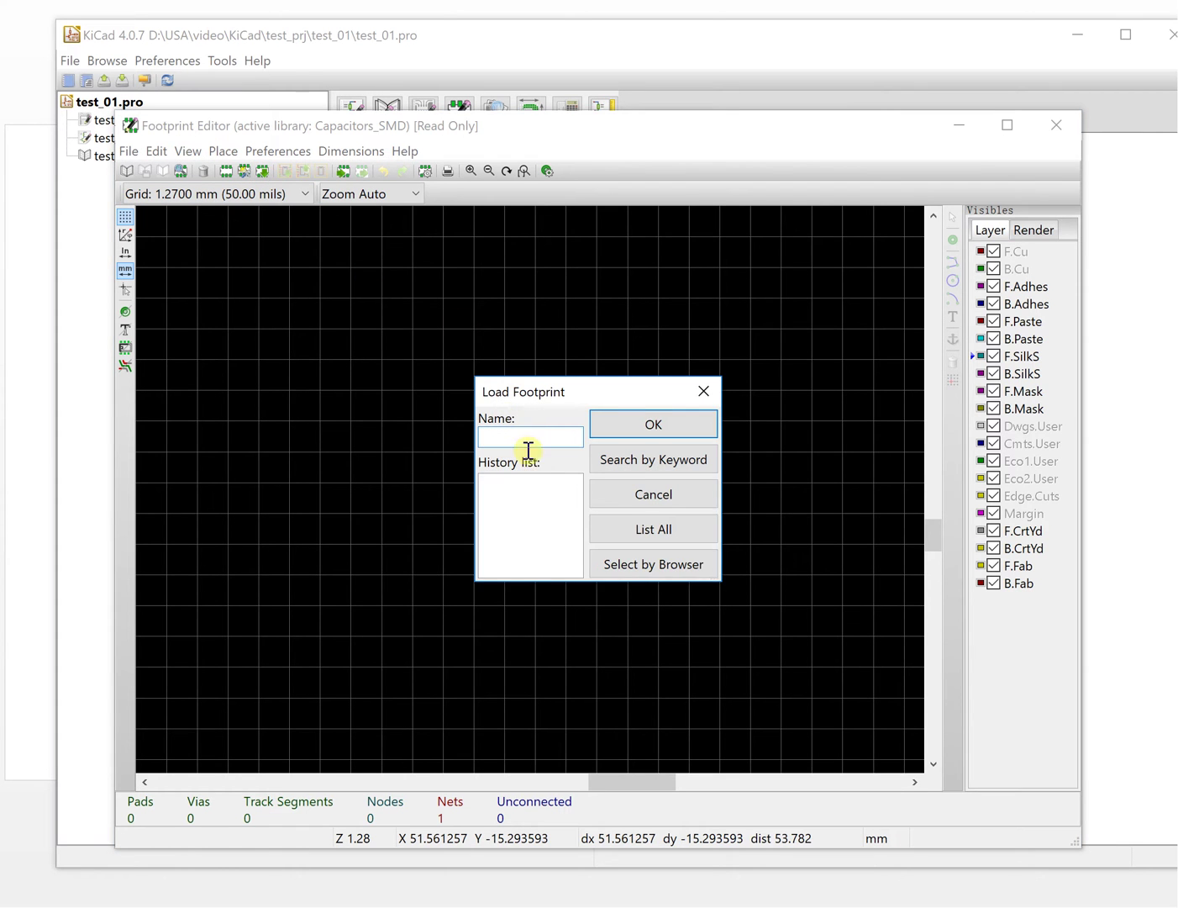
pyautogui.moveTo(583, 392); pyautogui.dragTo(413, 315)
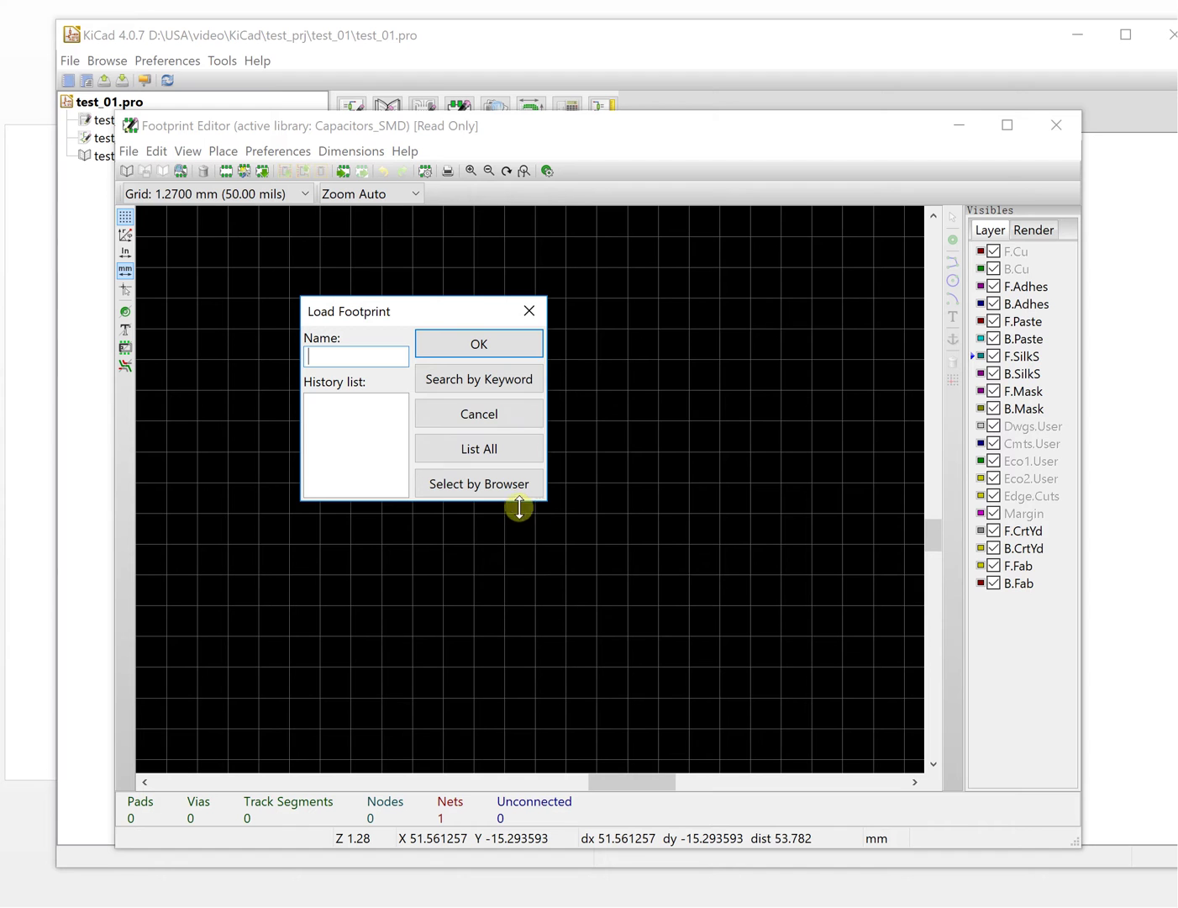
pyautogui.moveTo(543, 498); pyautogui.dragTo(759, 670)
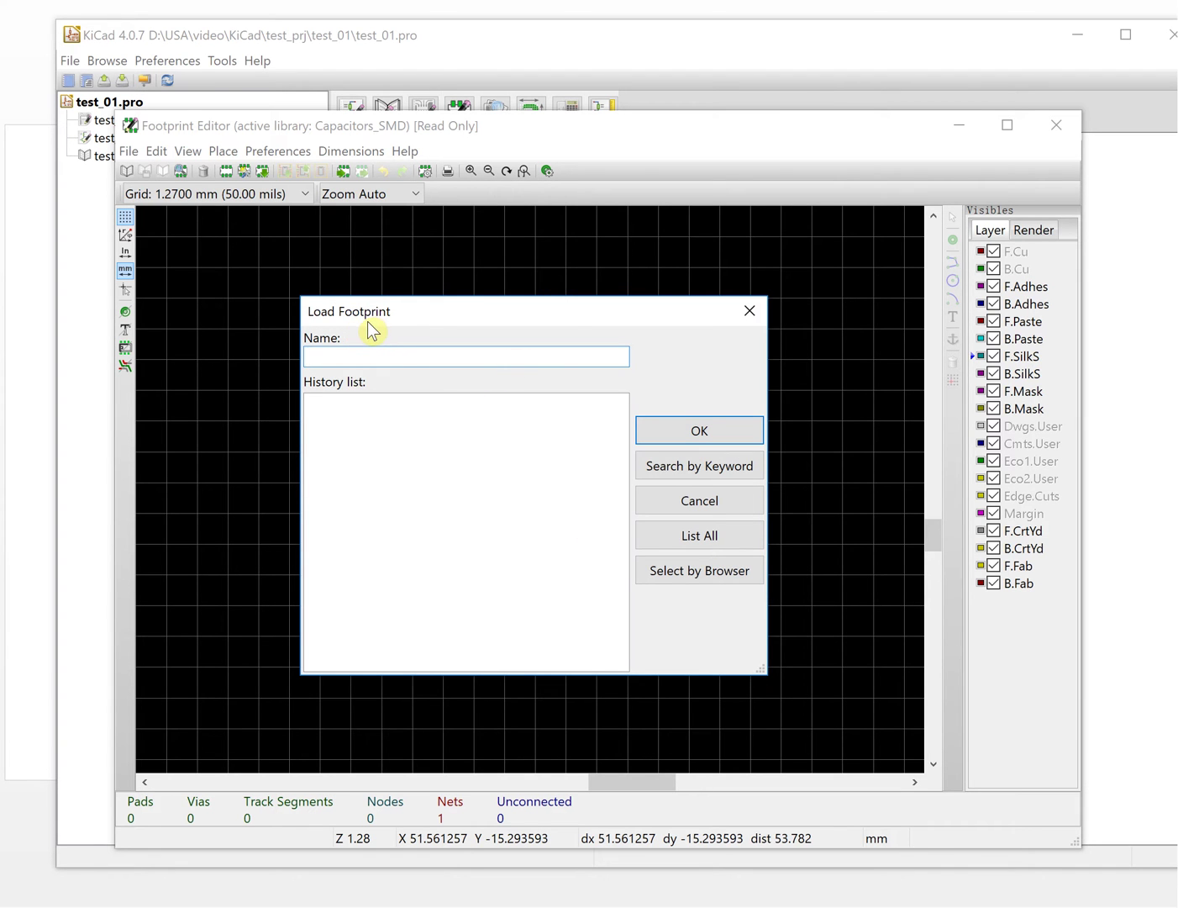
pyautogui.click(690, 473)
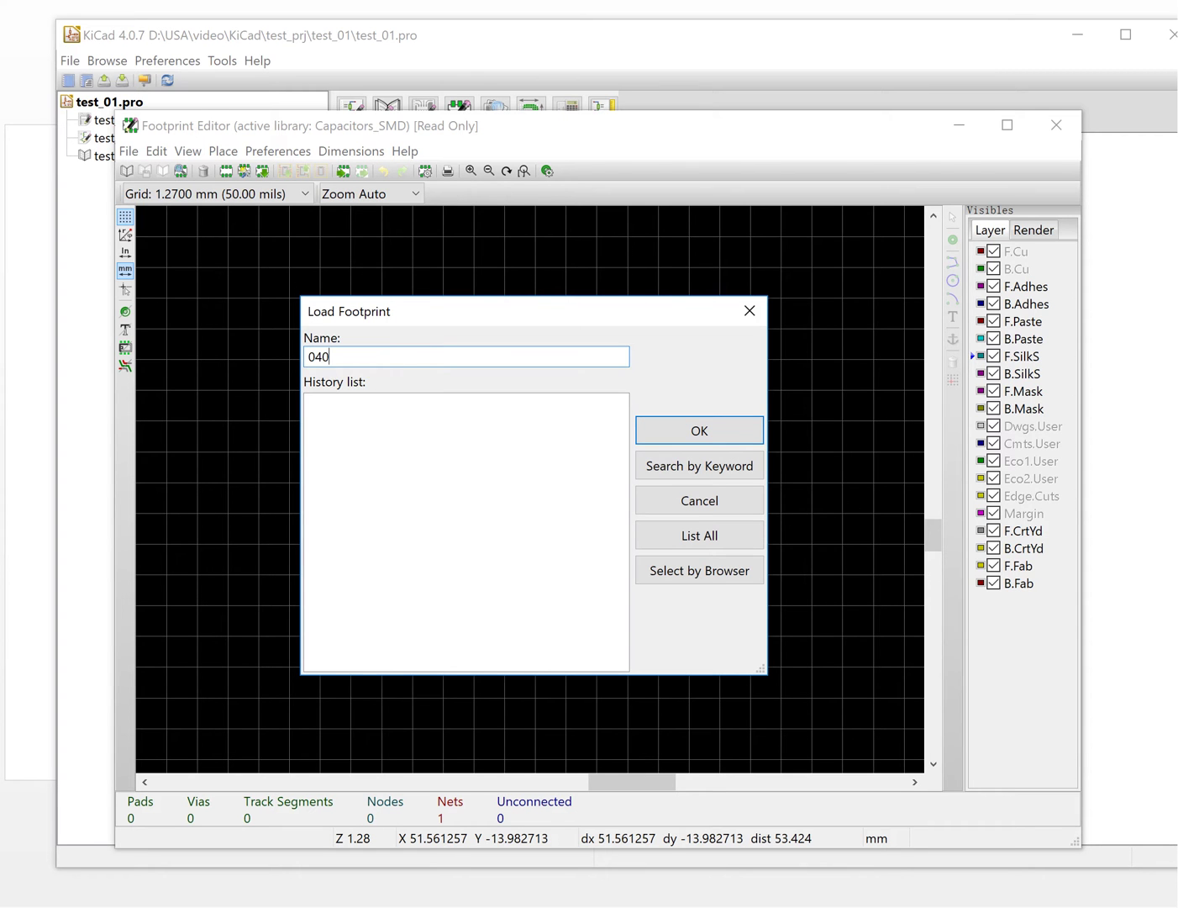
pyautogui.write('2')
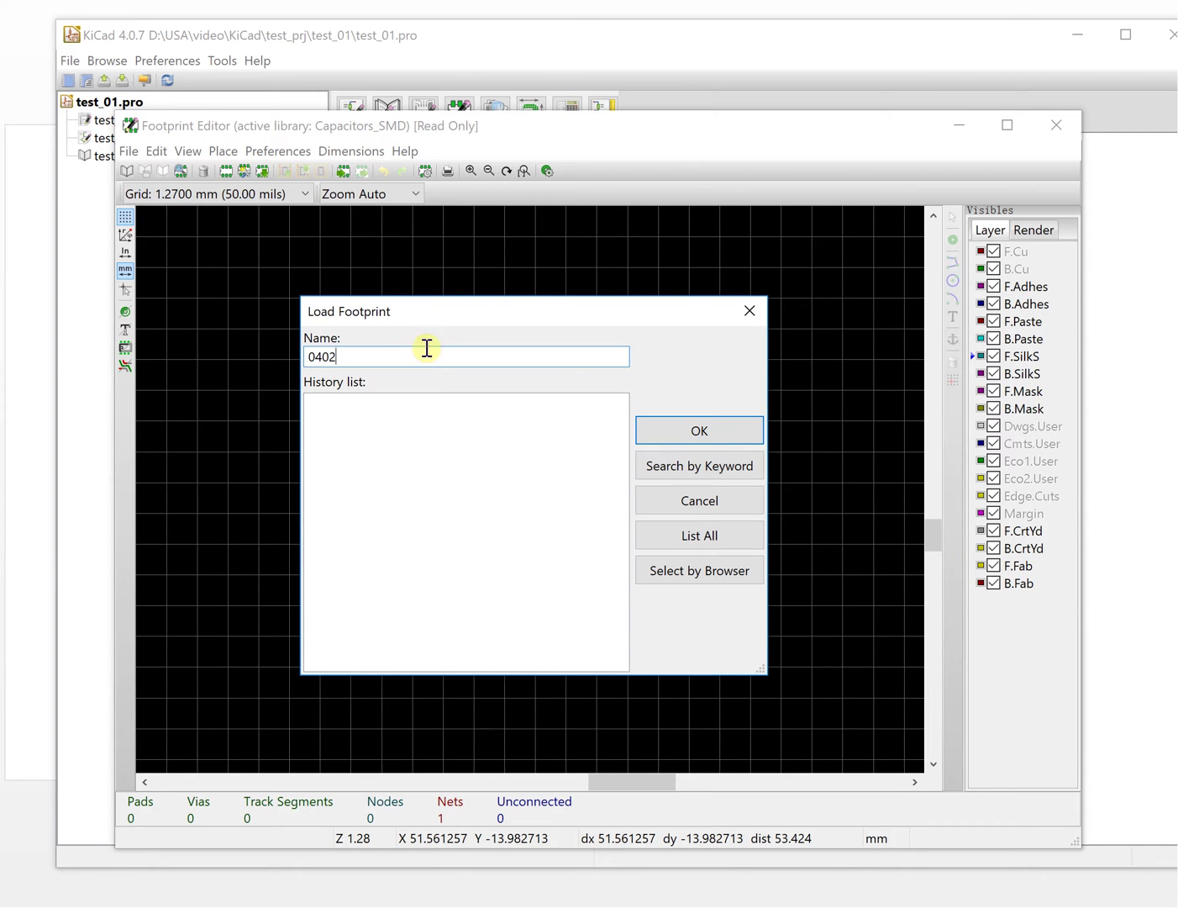
pyautogui.click(728, 476)
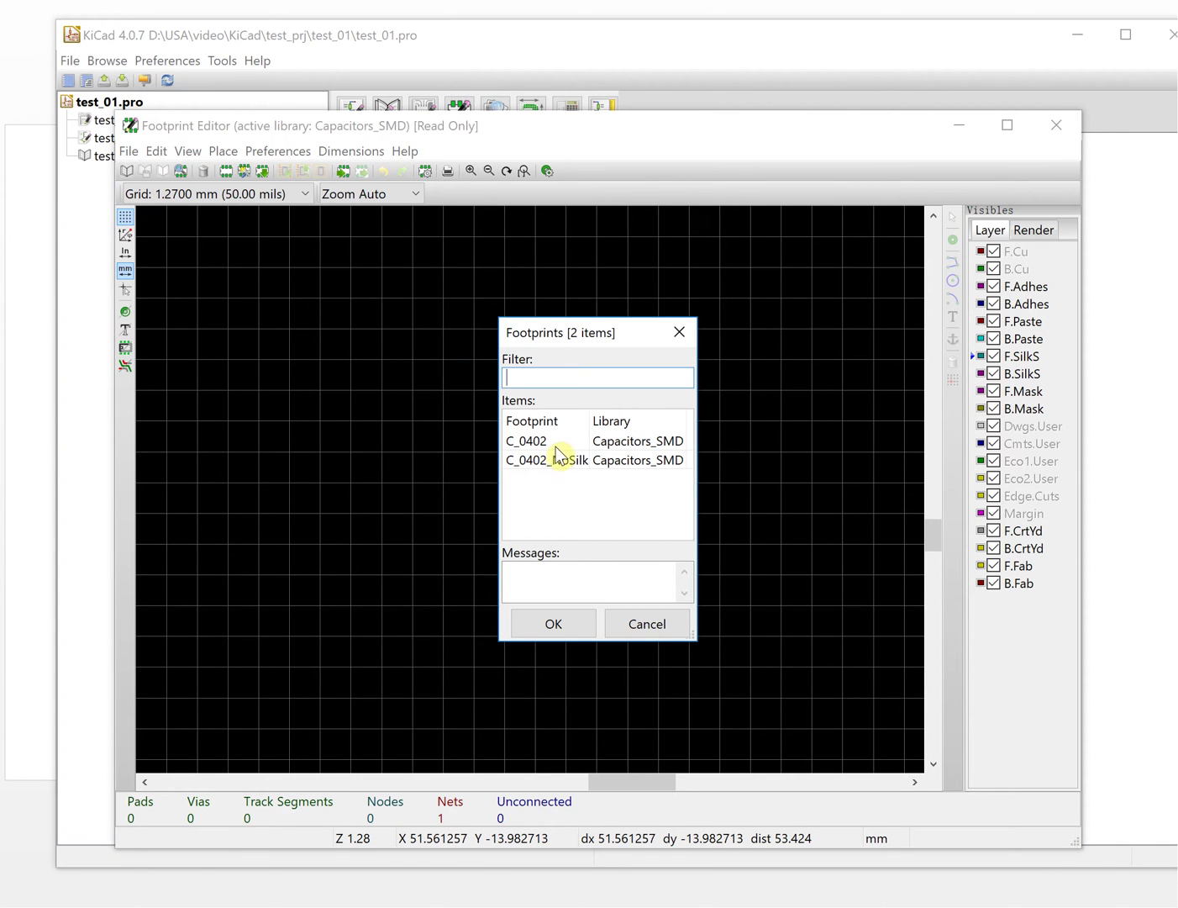
pyautogui.click(552, 443)
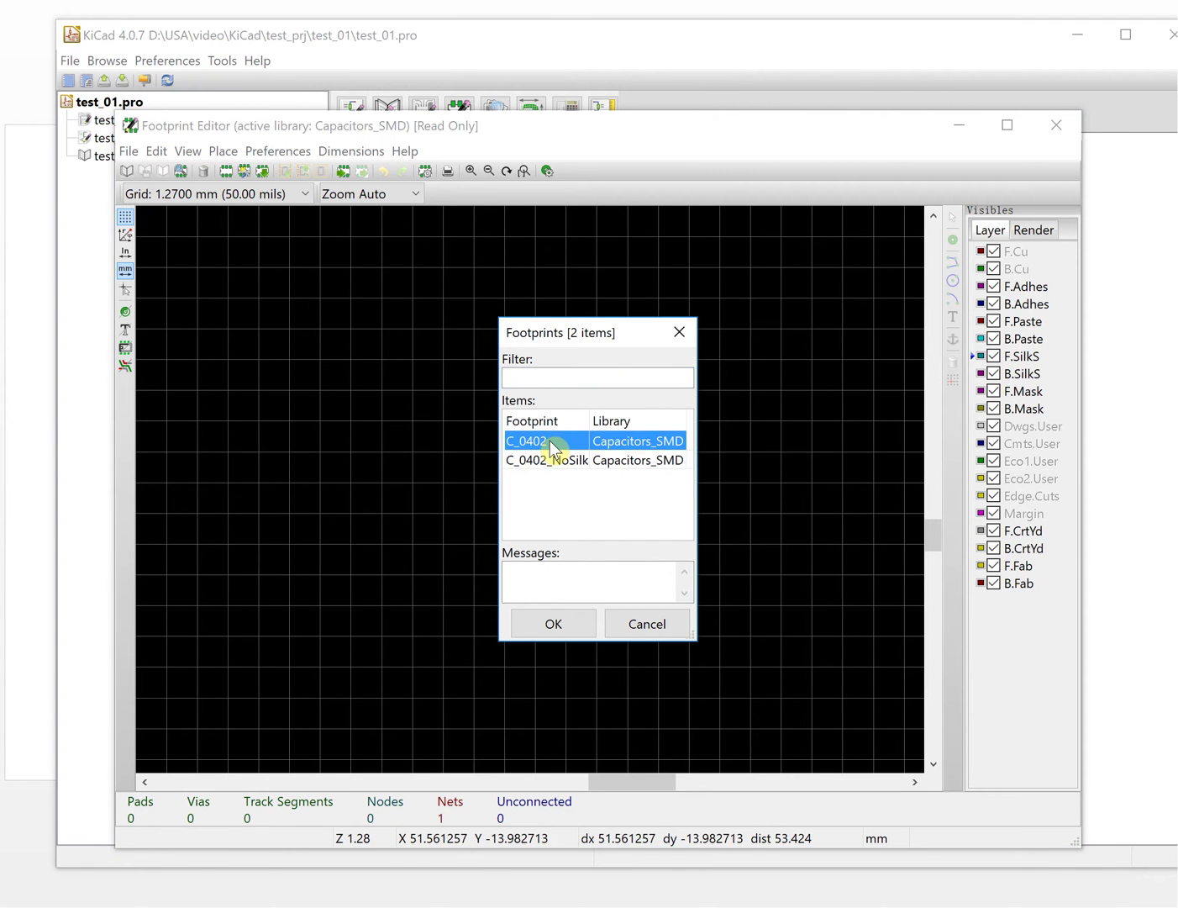
pyautogui.doubleClick(549, 442)
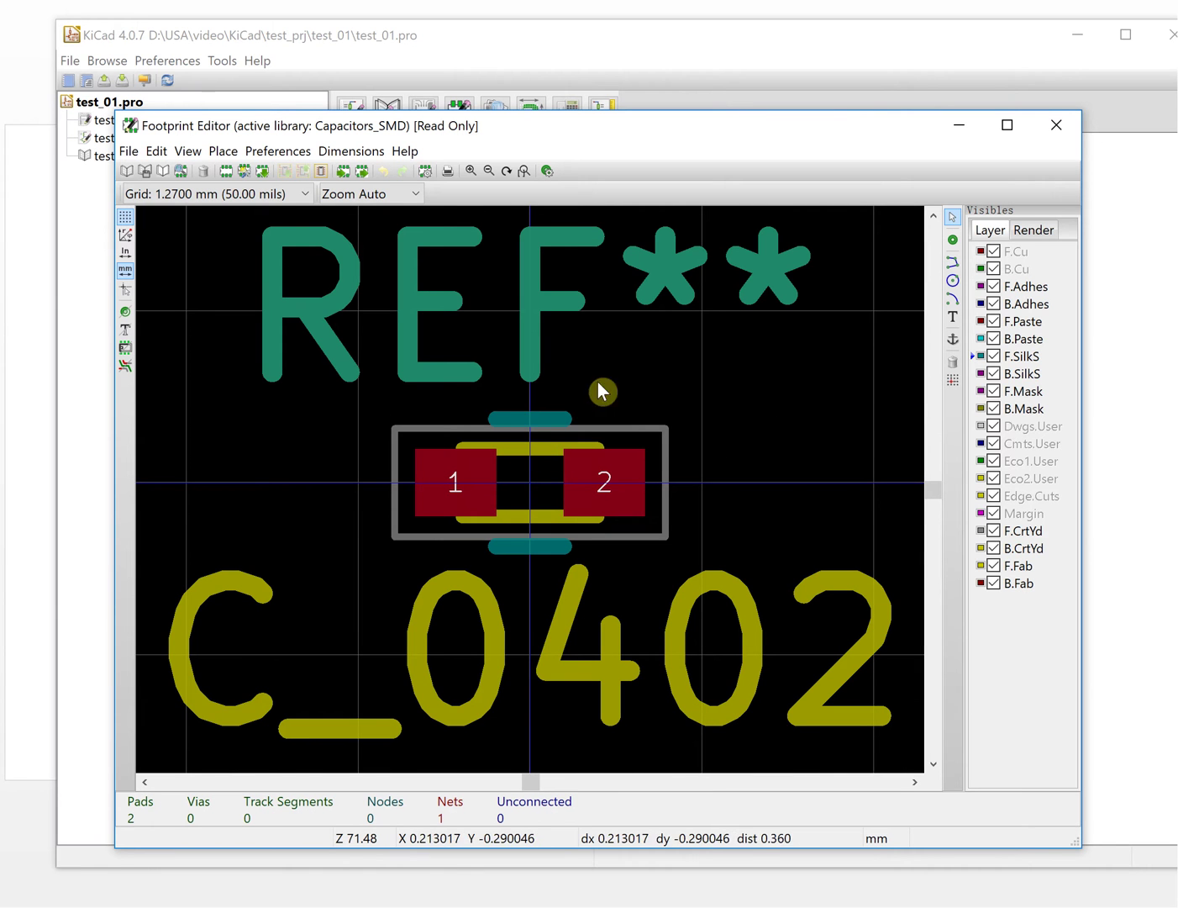
# List all footprints of the active library and load C_0402 from that list
pyautogui.click(263, 170)
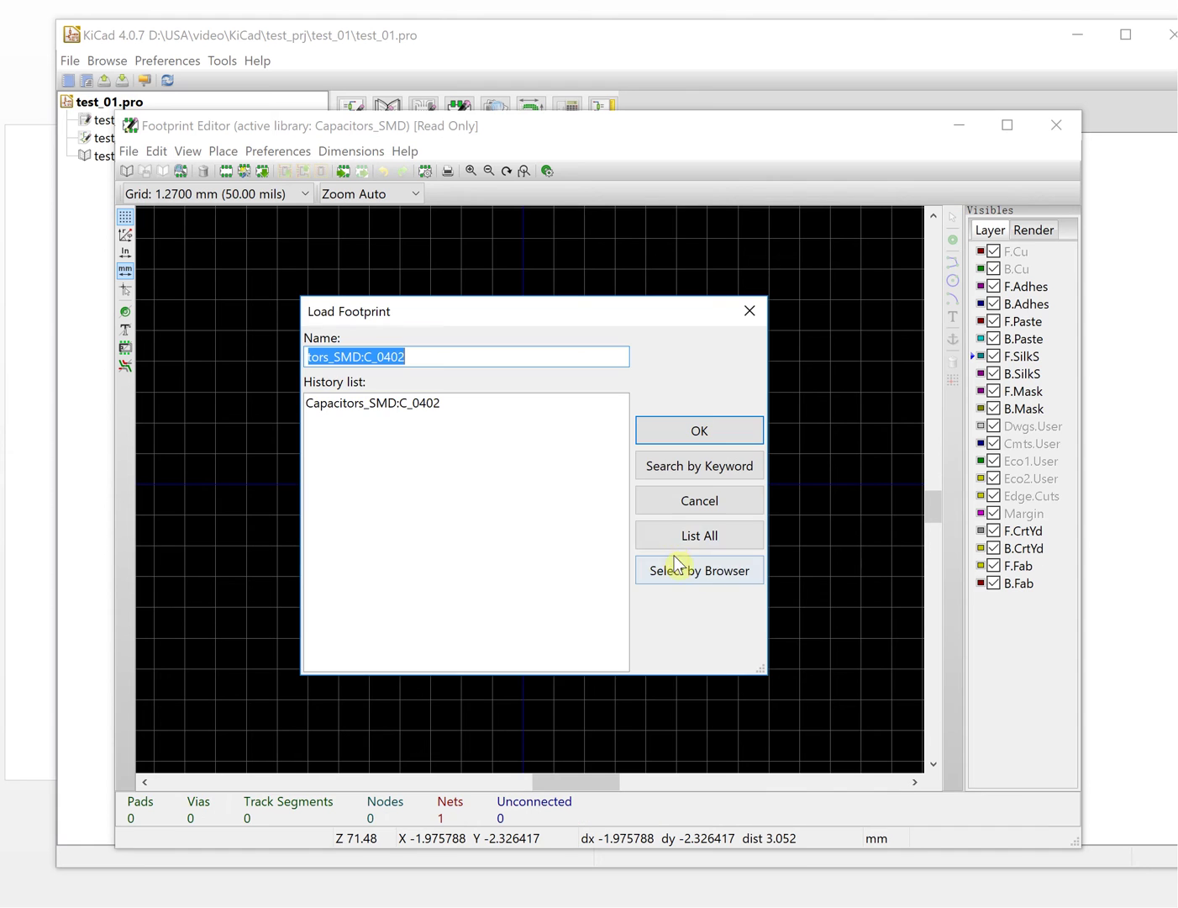
pyautogui.click(692, 539)
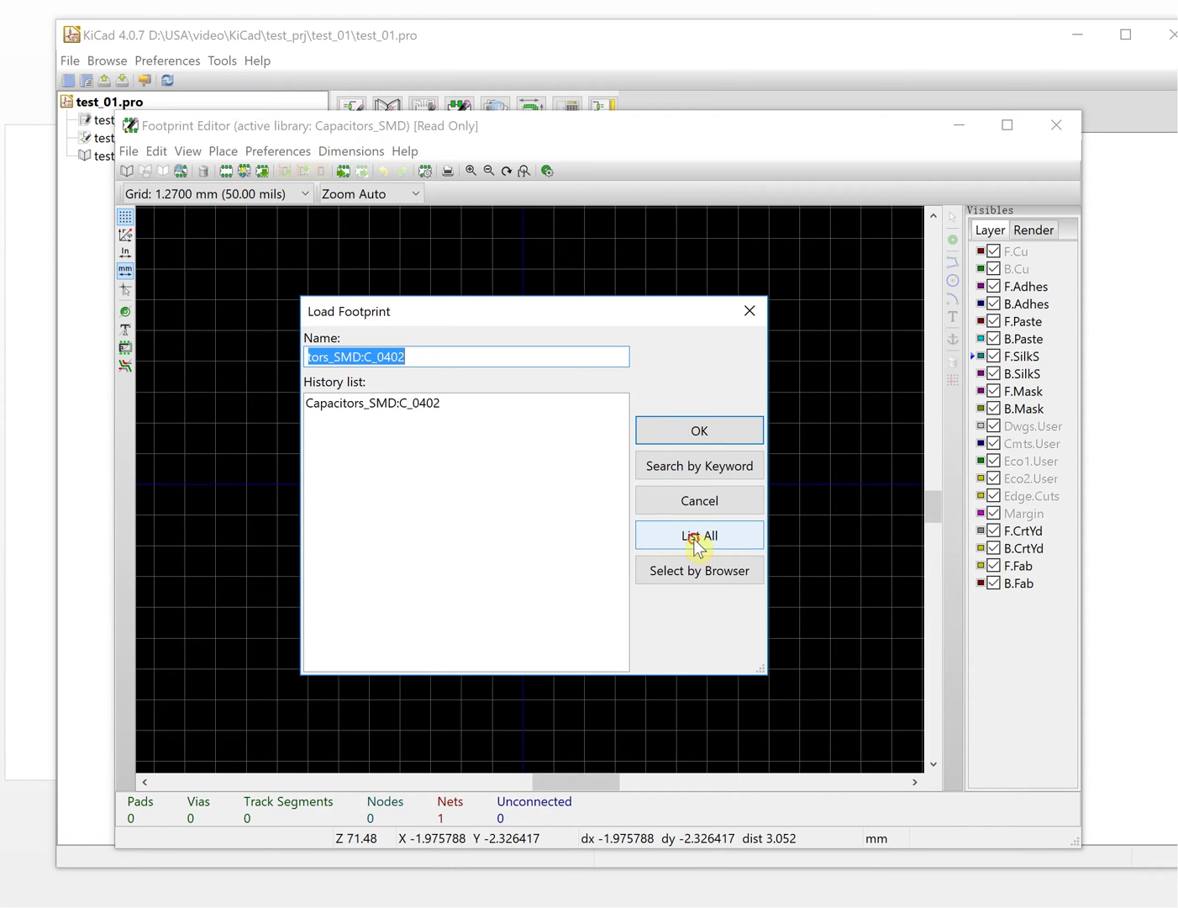
pyautogui.scroll(-6, 591, 494)
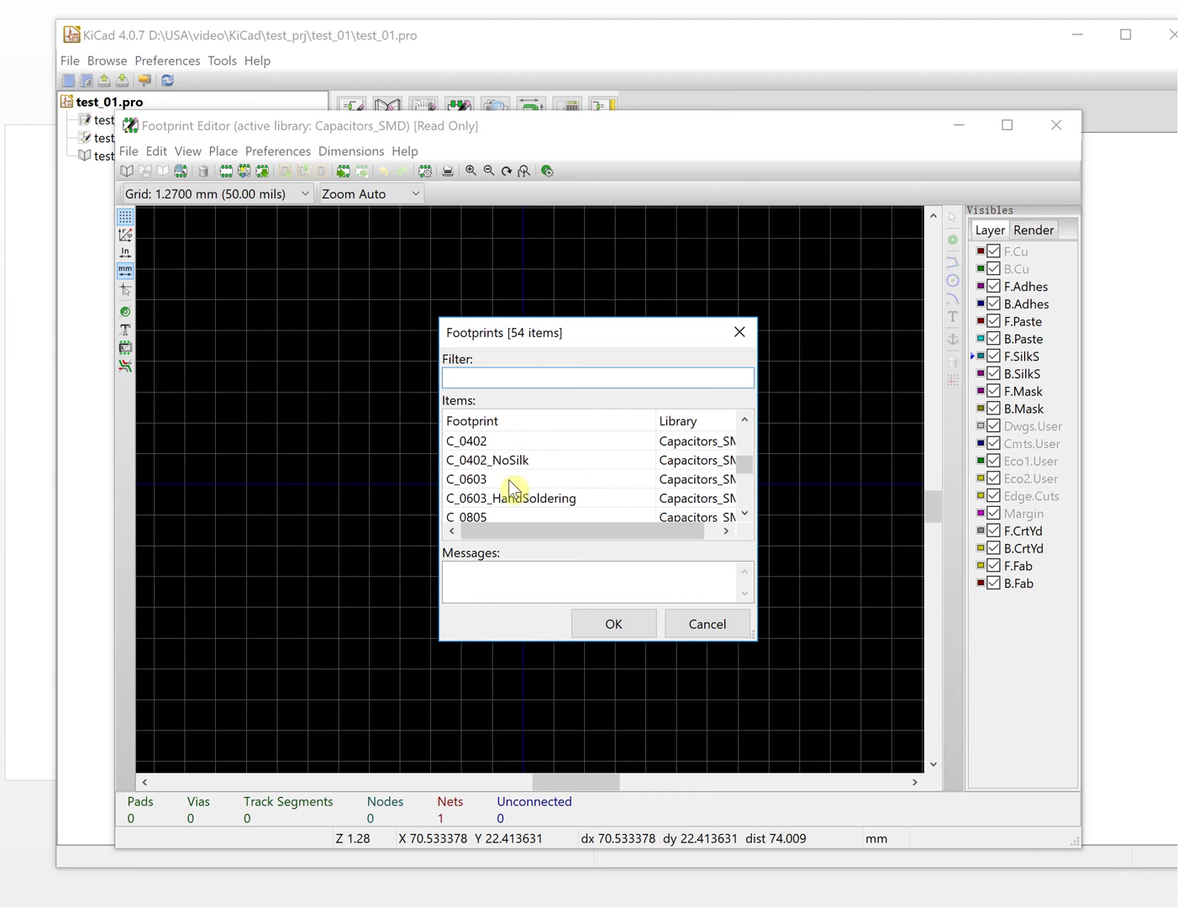
pyautogui.doubleClick(473, 440)
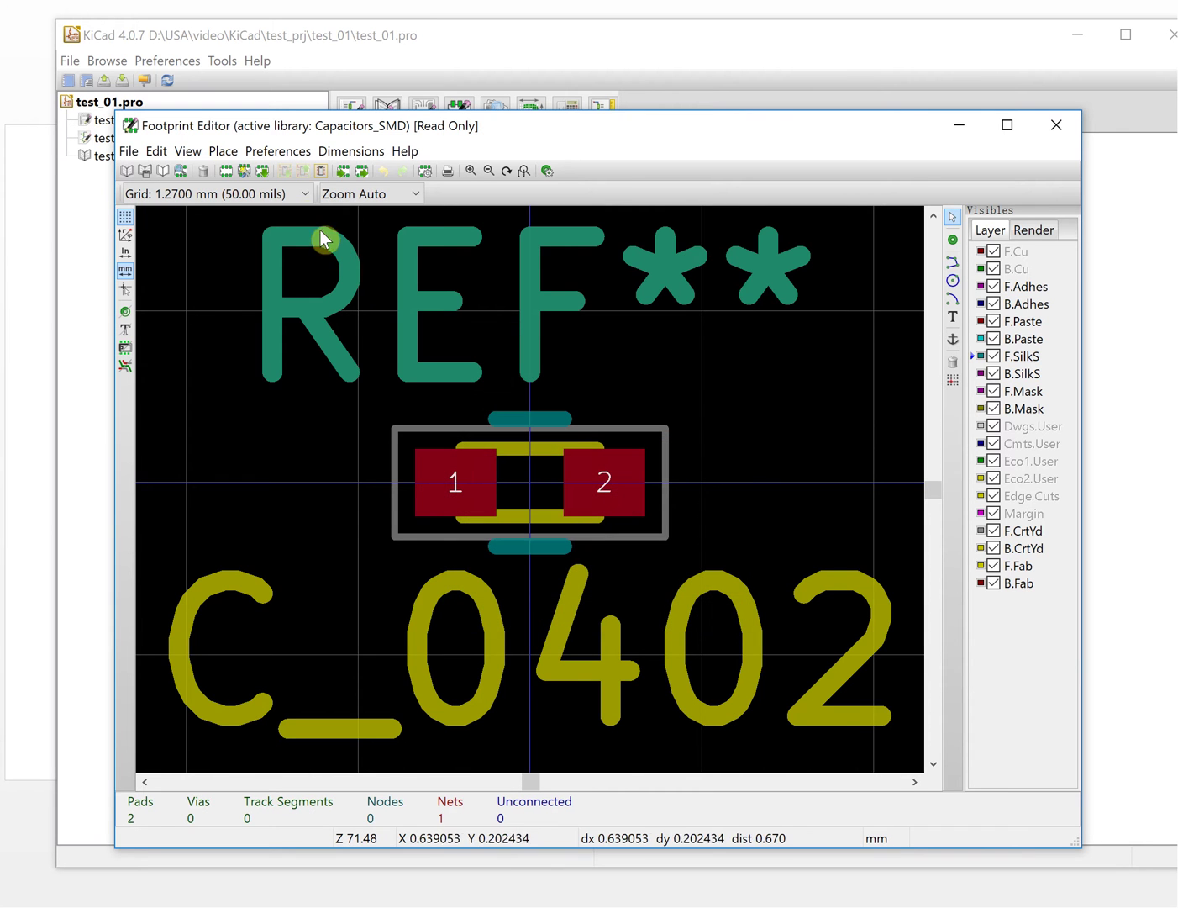
# Load the C_0402 footprint from Capacitors_SMD by selecting it through the Library Browser
pyautogui.click(262, 170)
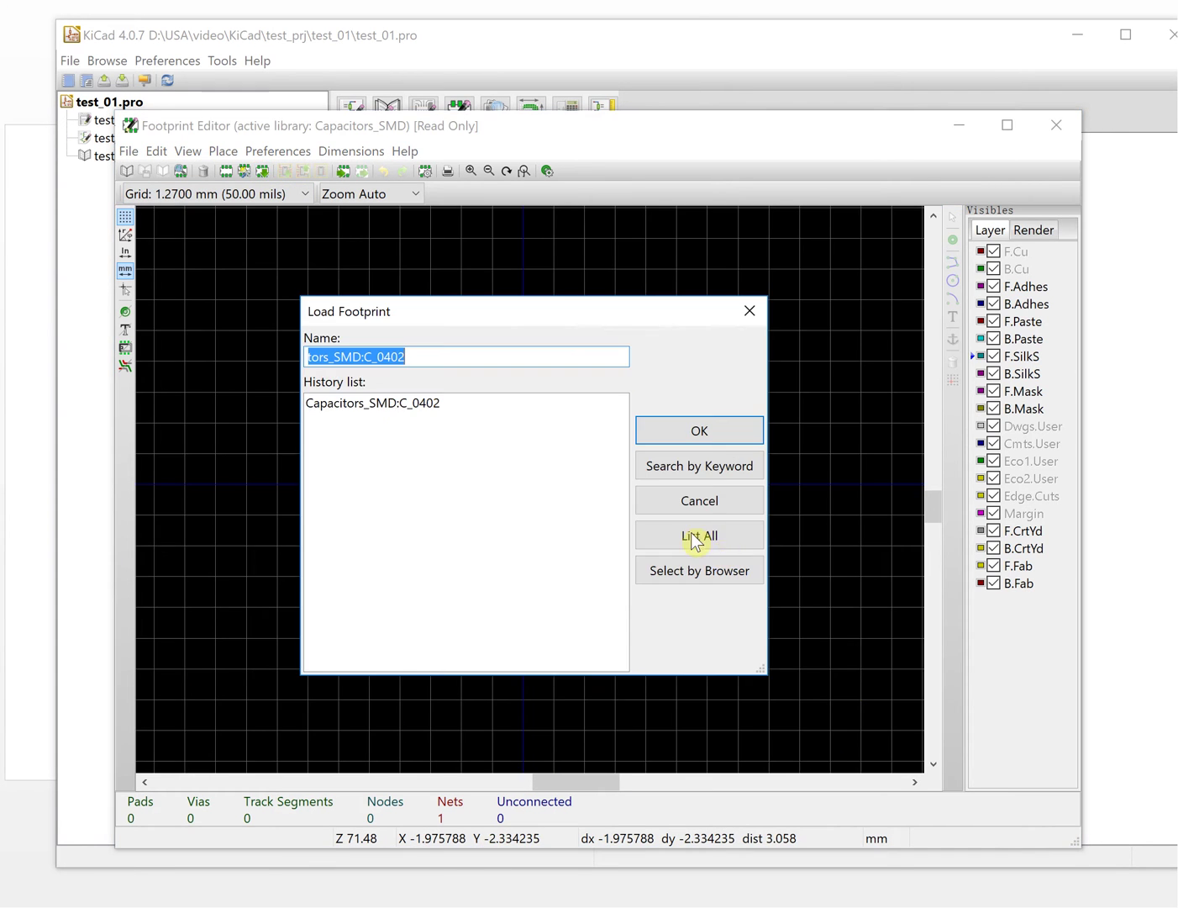
pyautogui.click(719, 574)
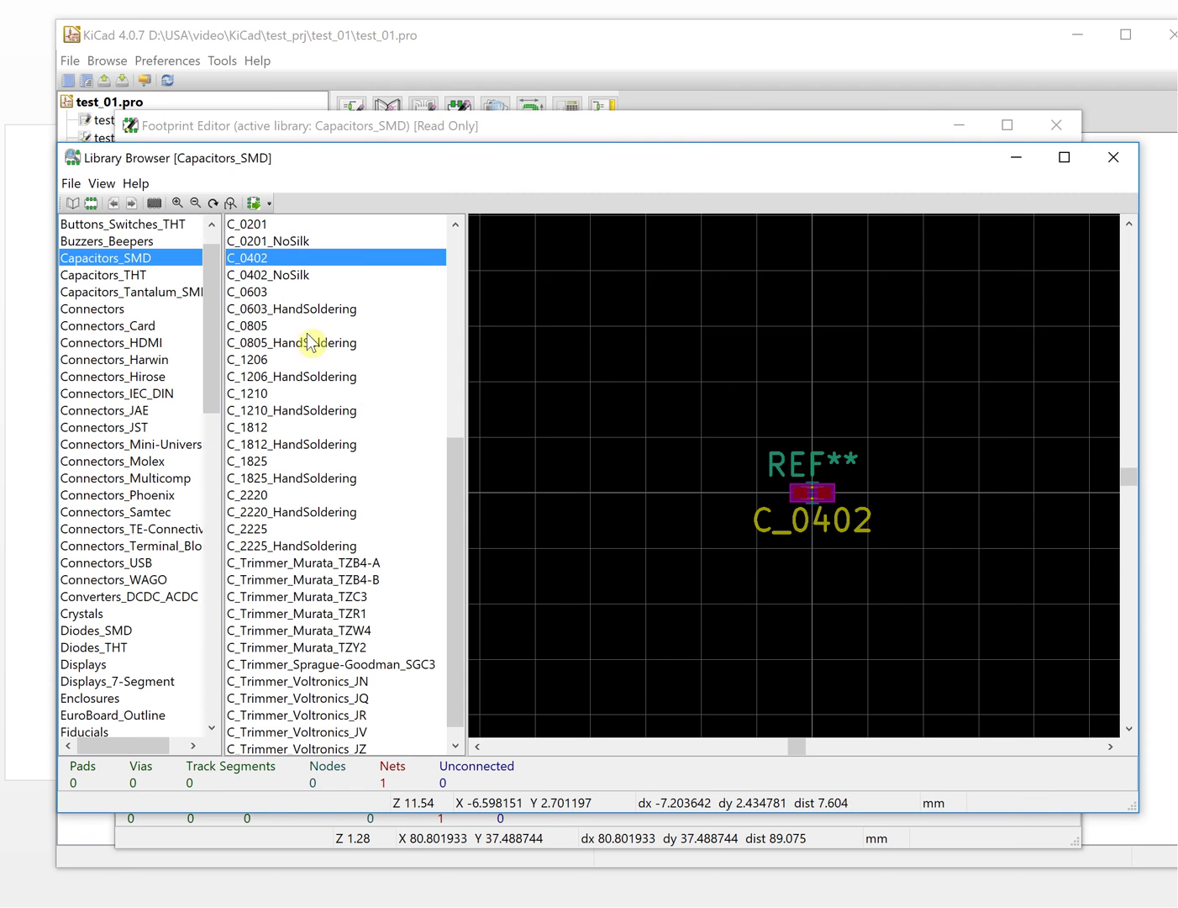
pyautogui.doubleClick(265, 258)
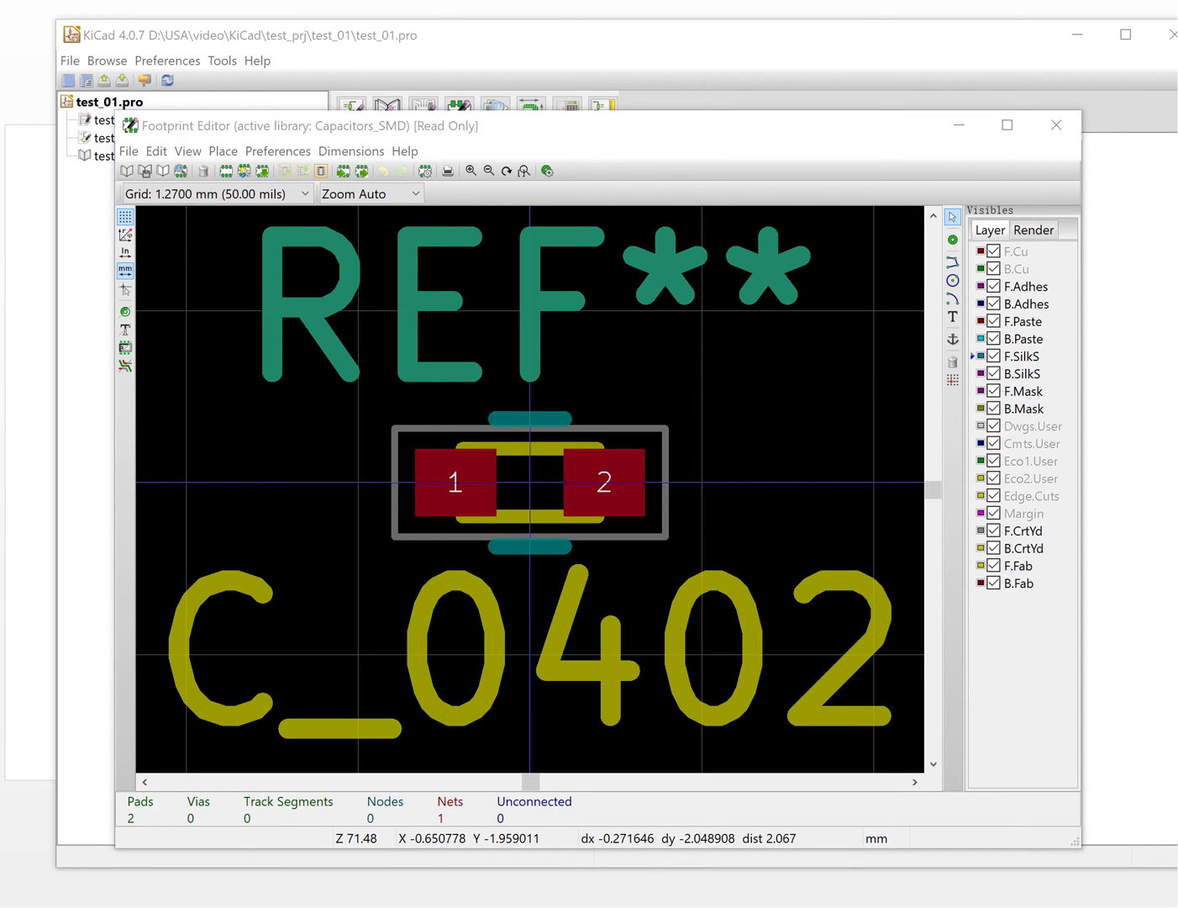
# Start saving the current footprint into a new library and set the path base to D:\KiCad_PCB_lib
pyautogui.click(165, 179)
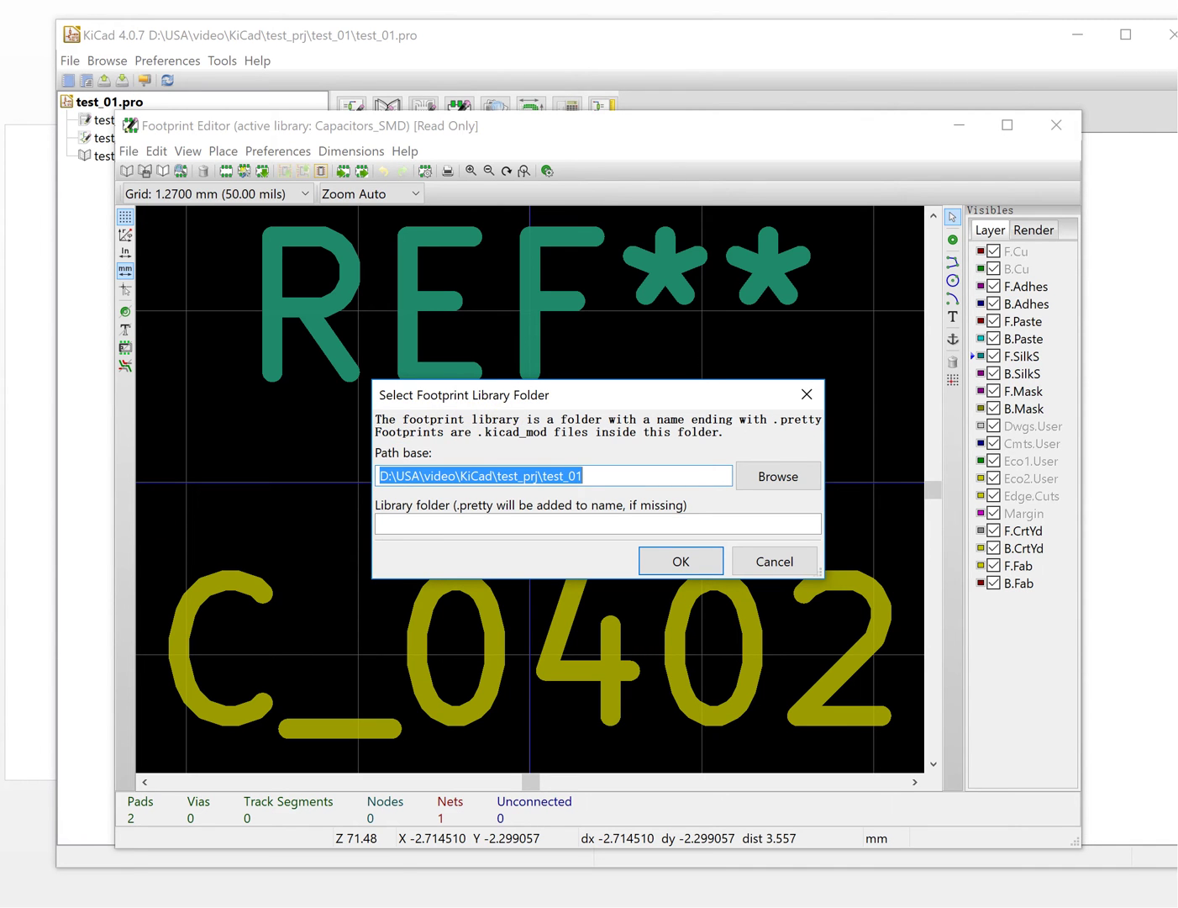
pyautogui.hotkey('alt', 'Tab')
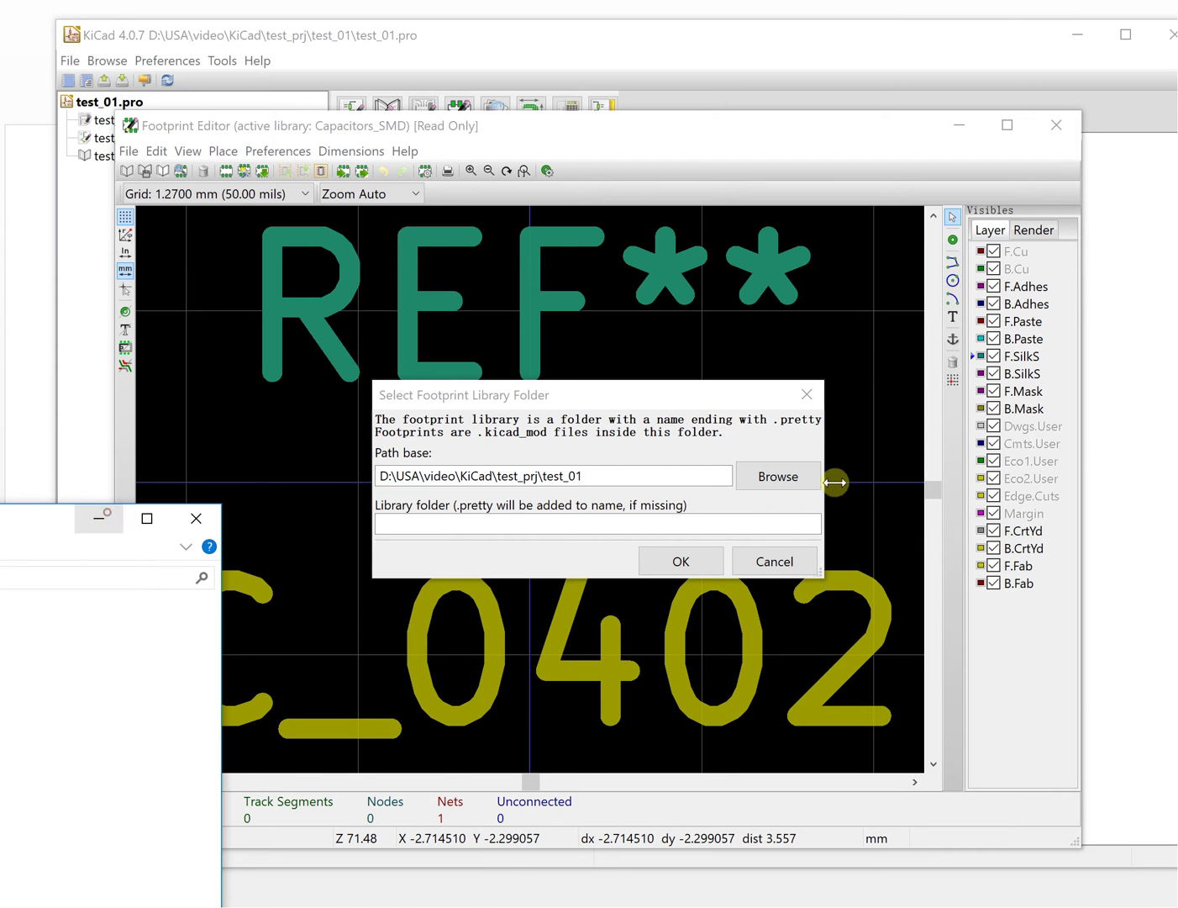
pyautogui.click(800, 475)
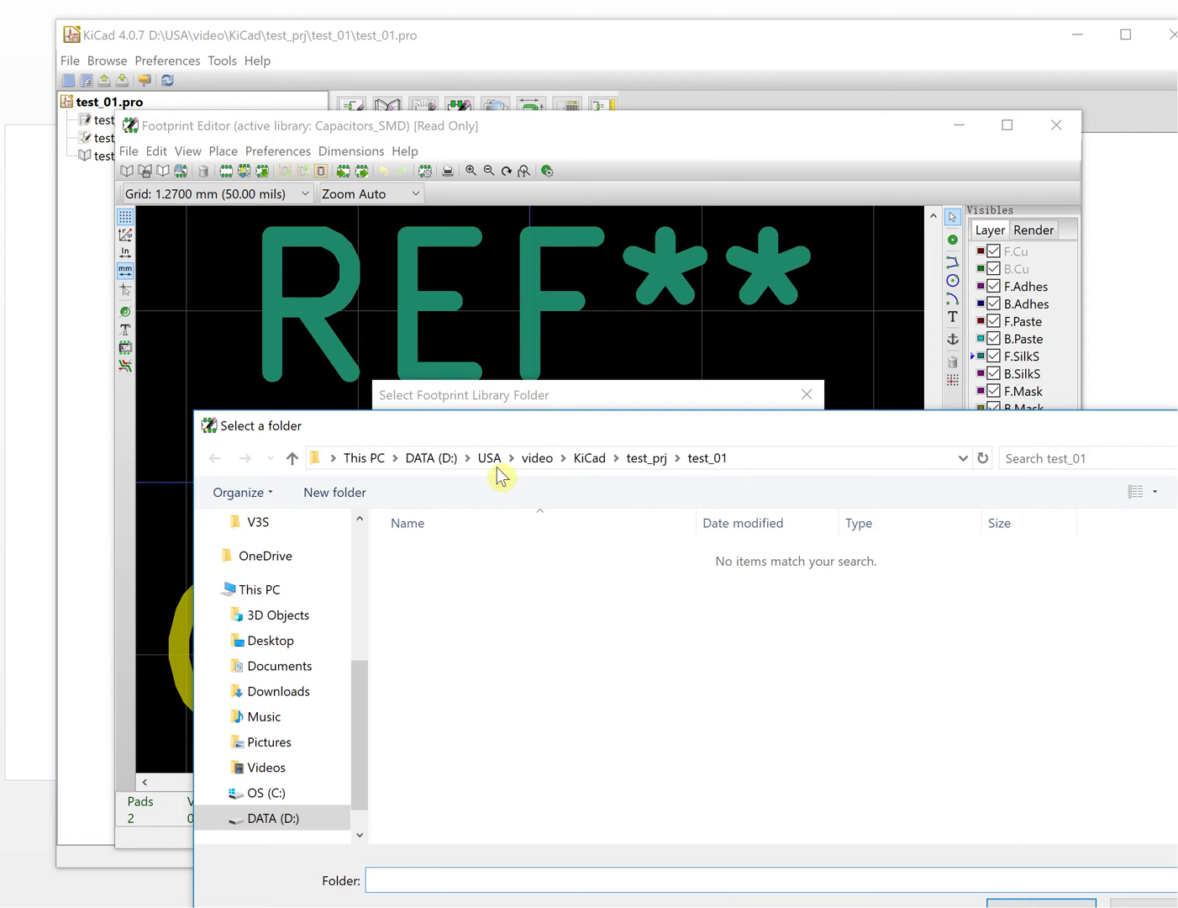
pyautogui.click(438, 458)
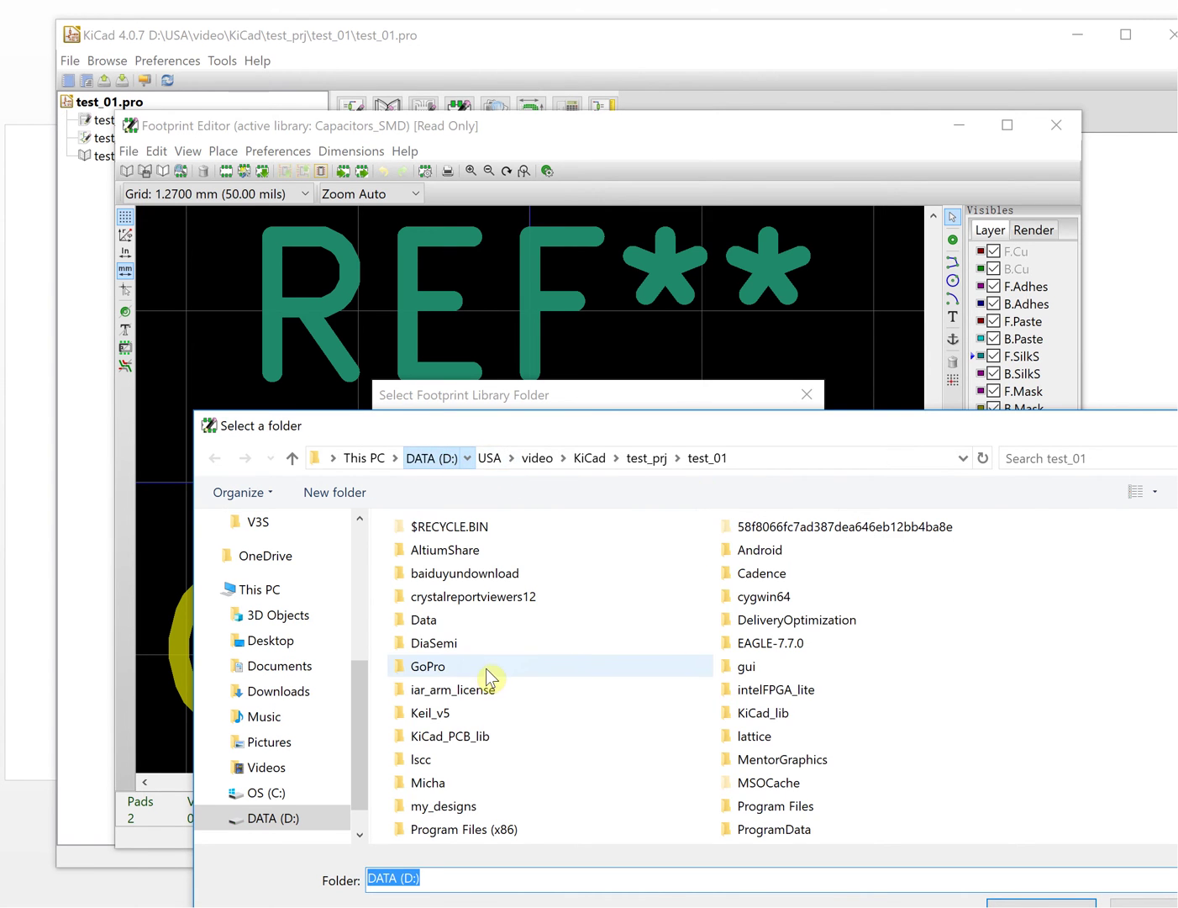
pyautogui.click(813, 712)
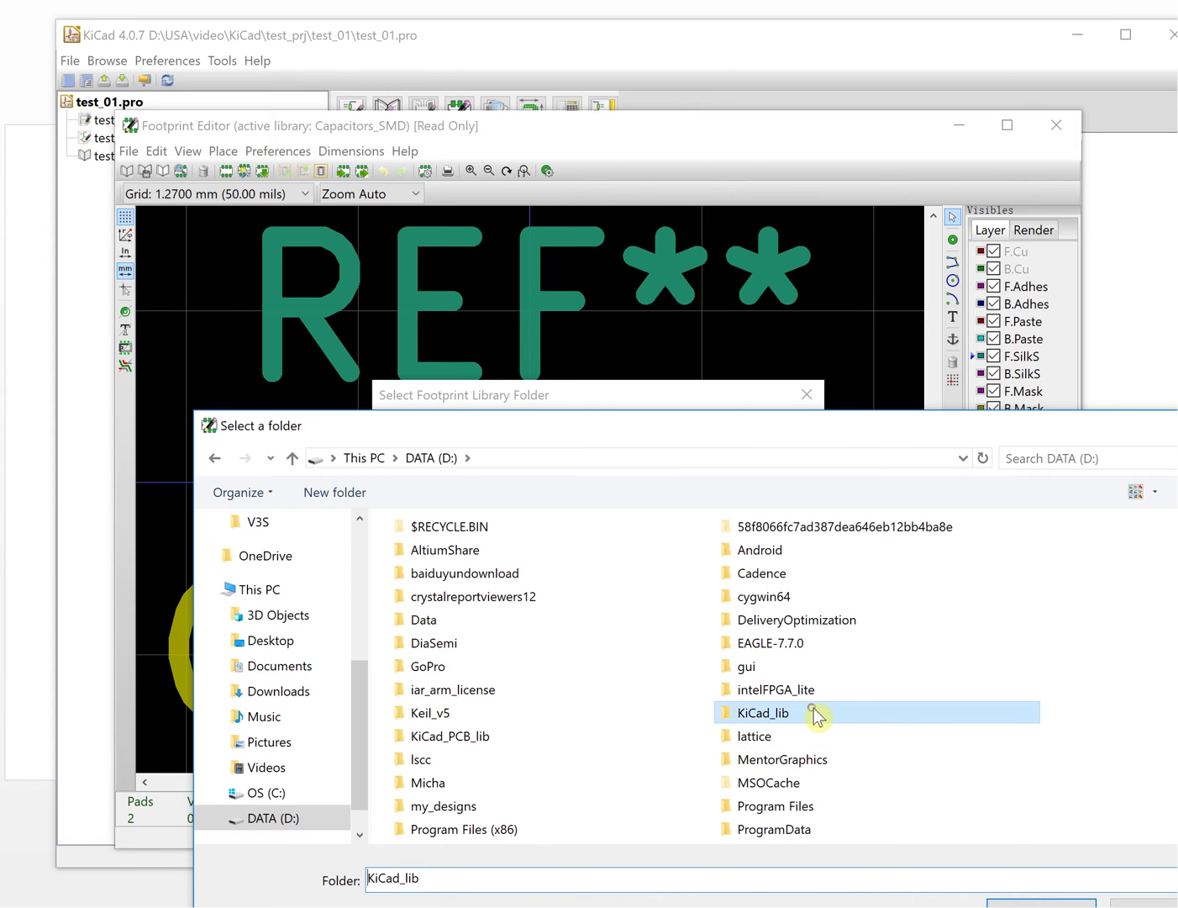
pyautogui.scroll(-3, 816, 714)
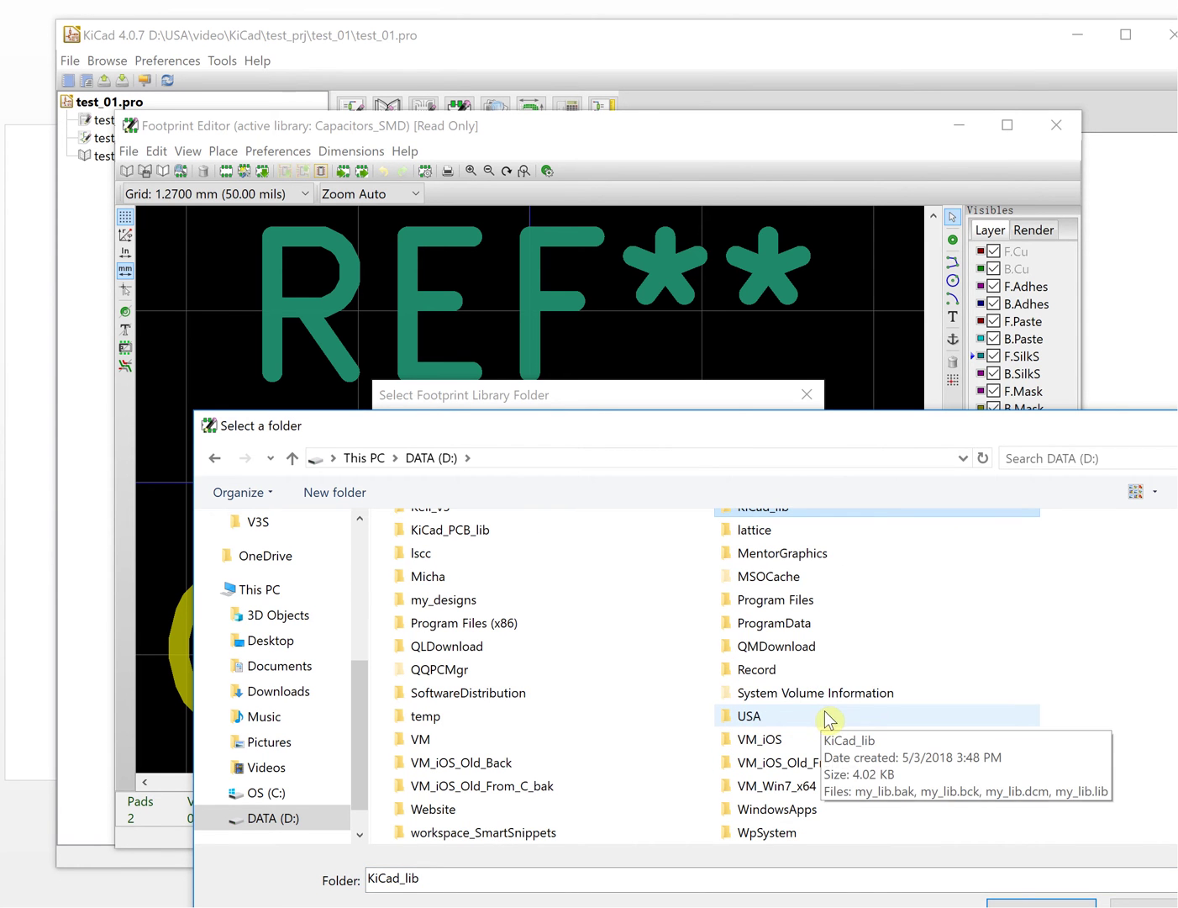
pyautogui.scroll(-1, 865, 730)
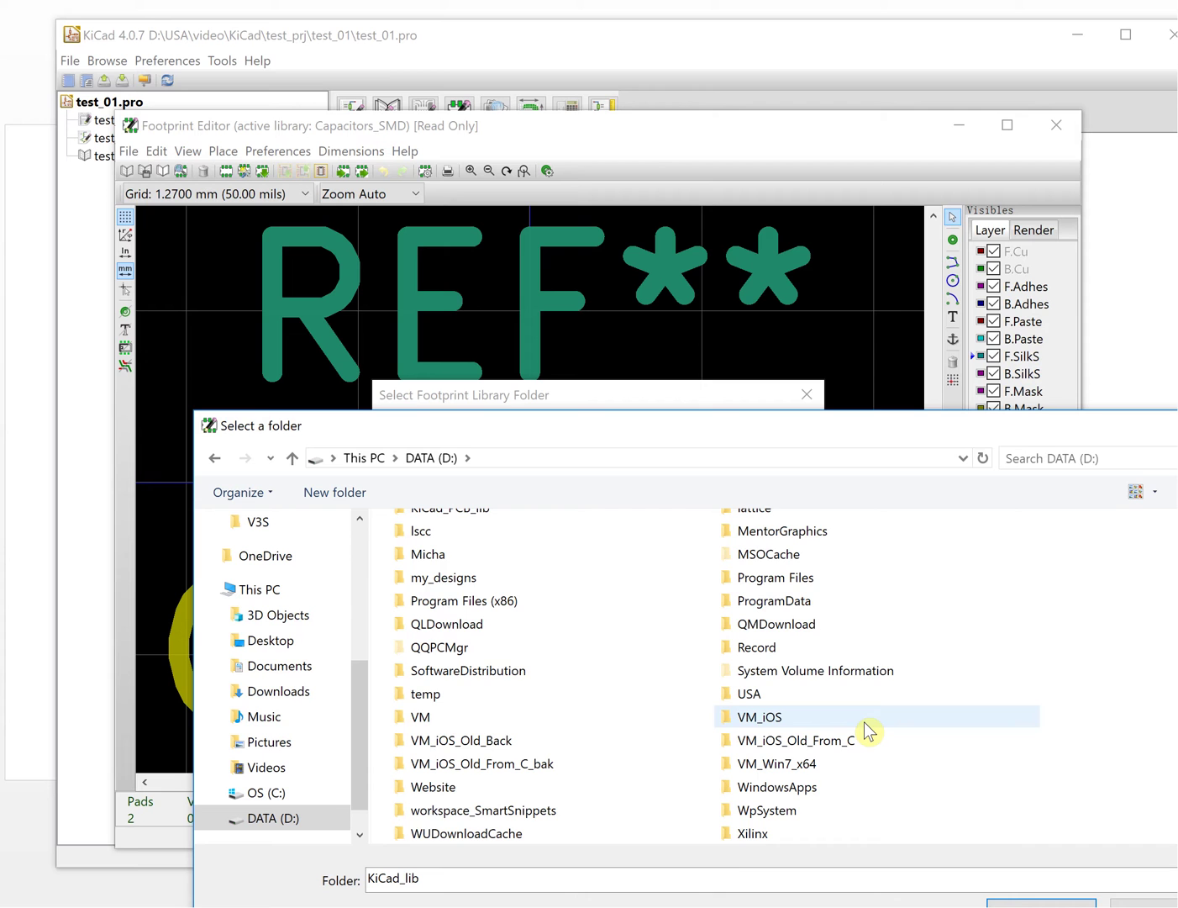
pyautogui.scroll(3, 871, 730)
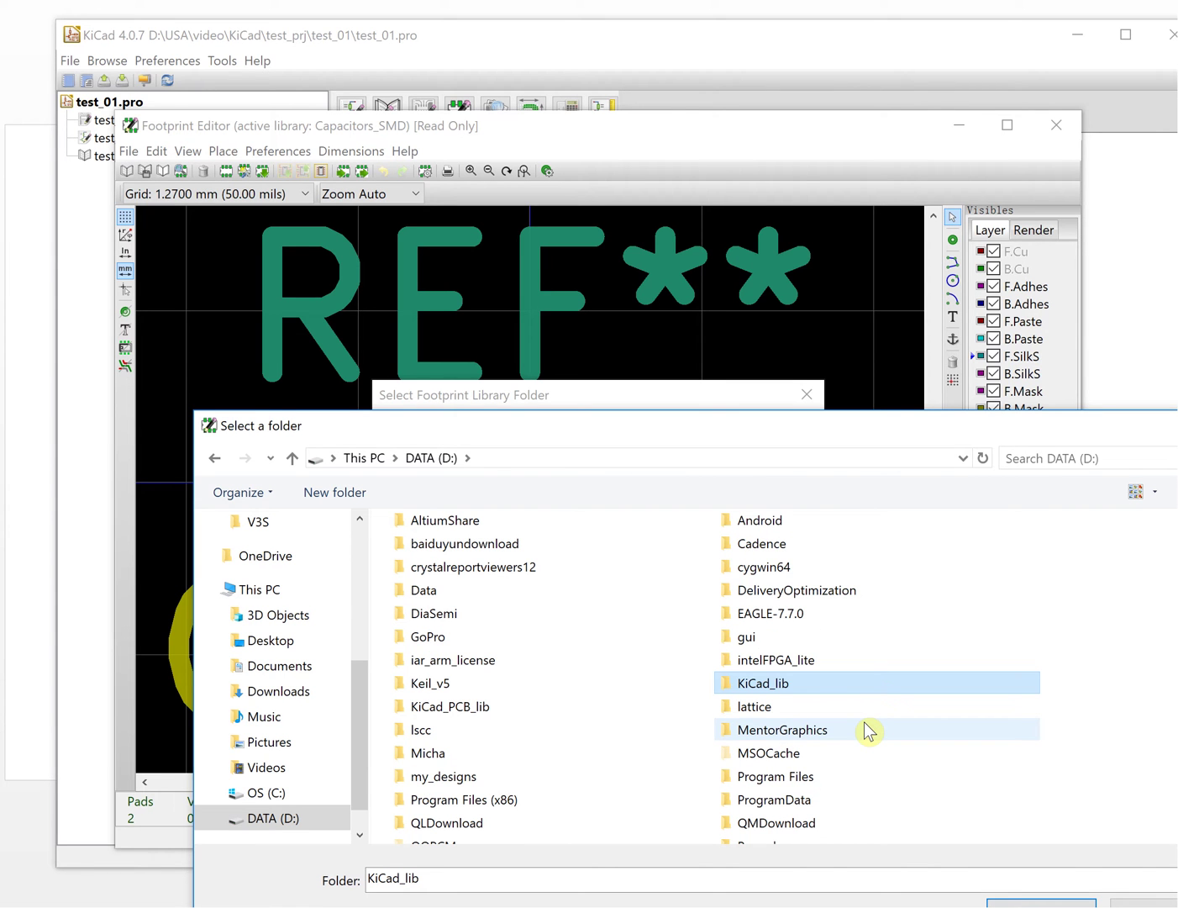
pyautogui.doubleClick(475, 707)
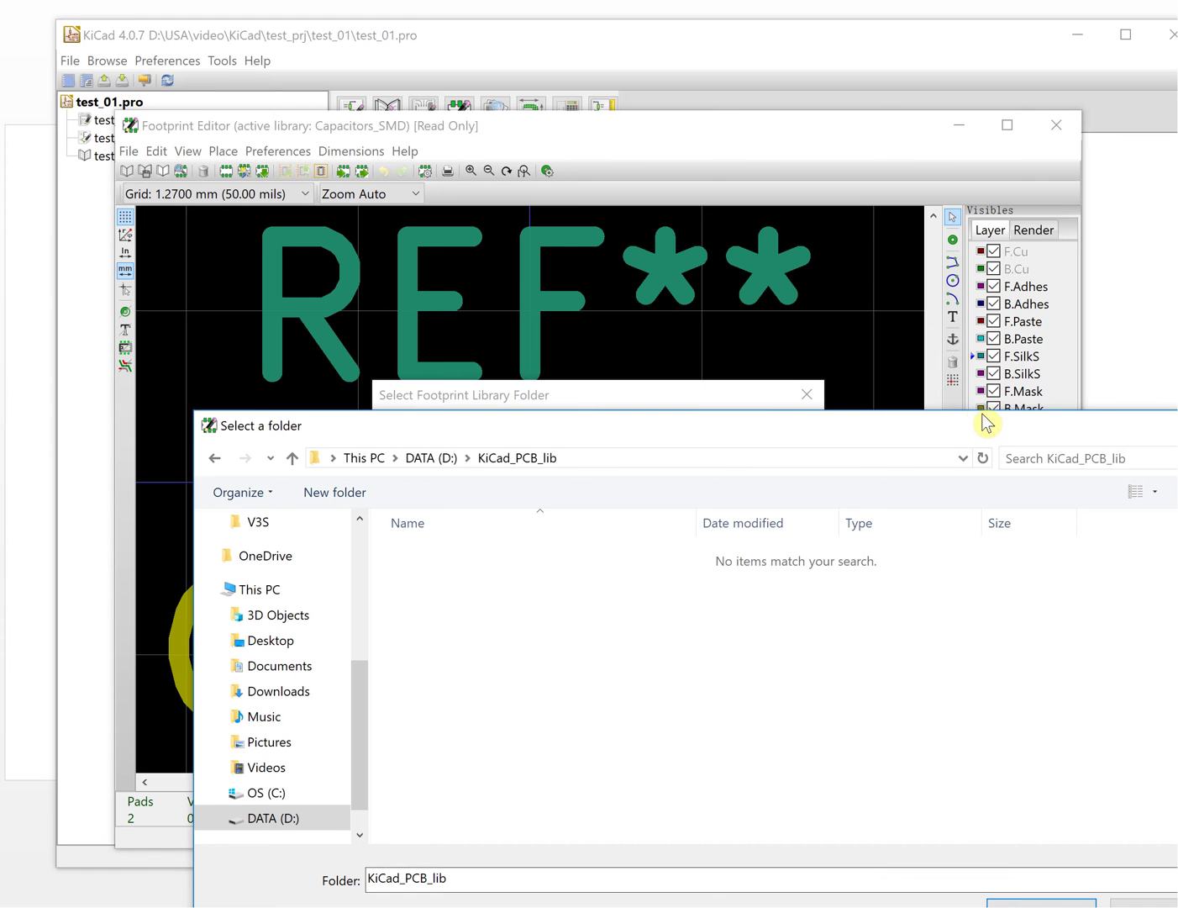
pyautogui.moveTo(966, 431); pyautogui.dragTo(844, 307)
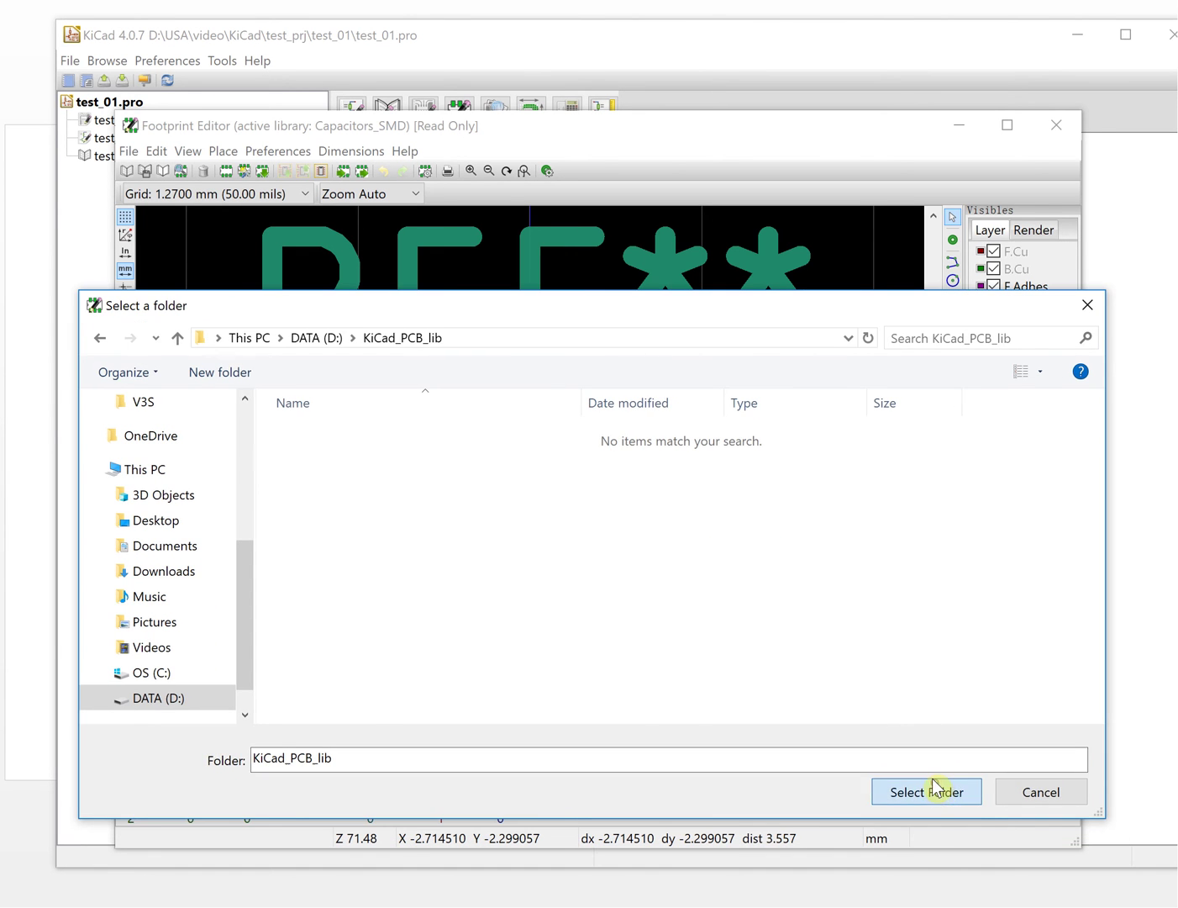
pyautogui.click(939, 790)
# Set the library folder to D:\KiCad_PCB_lib\Mylib and create the library with the C_0402 footprint
pyautogui.click(518, 524)
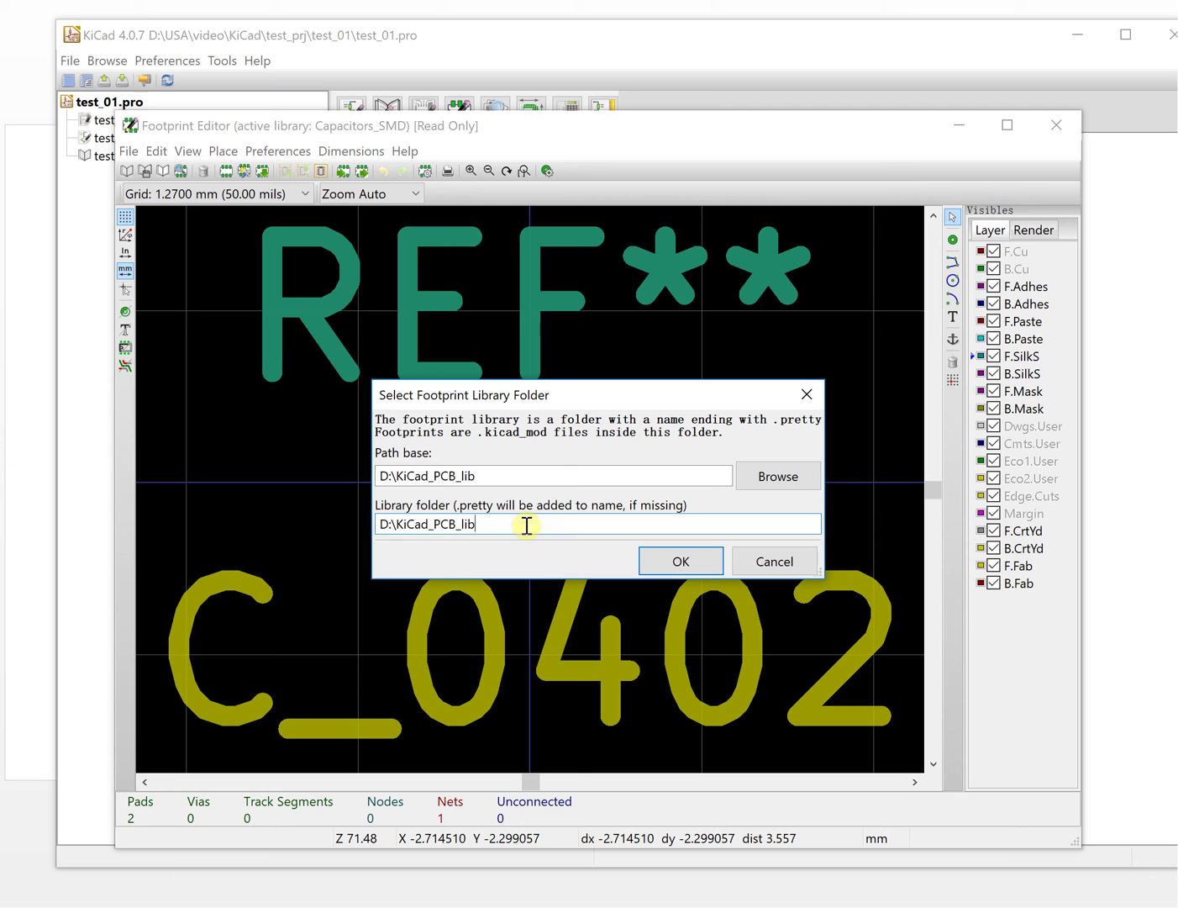
pyautogui.write('\\')
pyautogui.write('M')
pyautogui.click(677, 567)
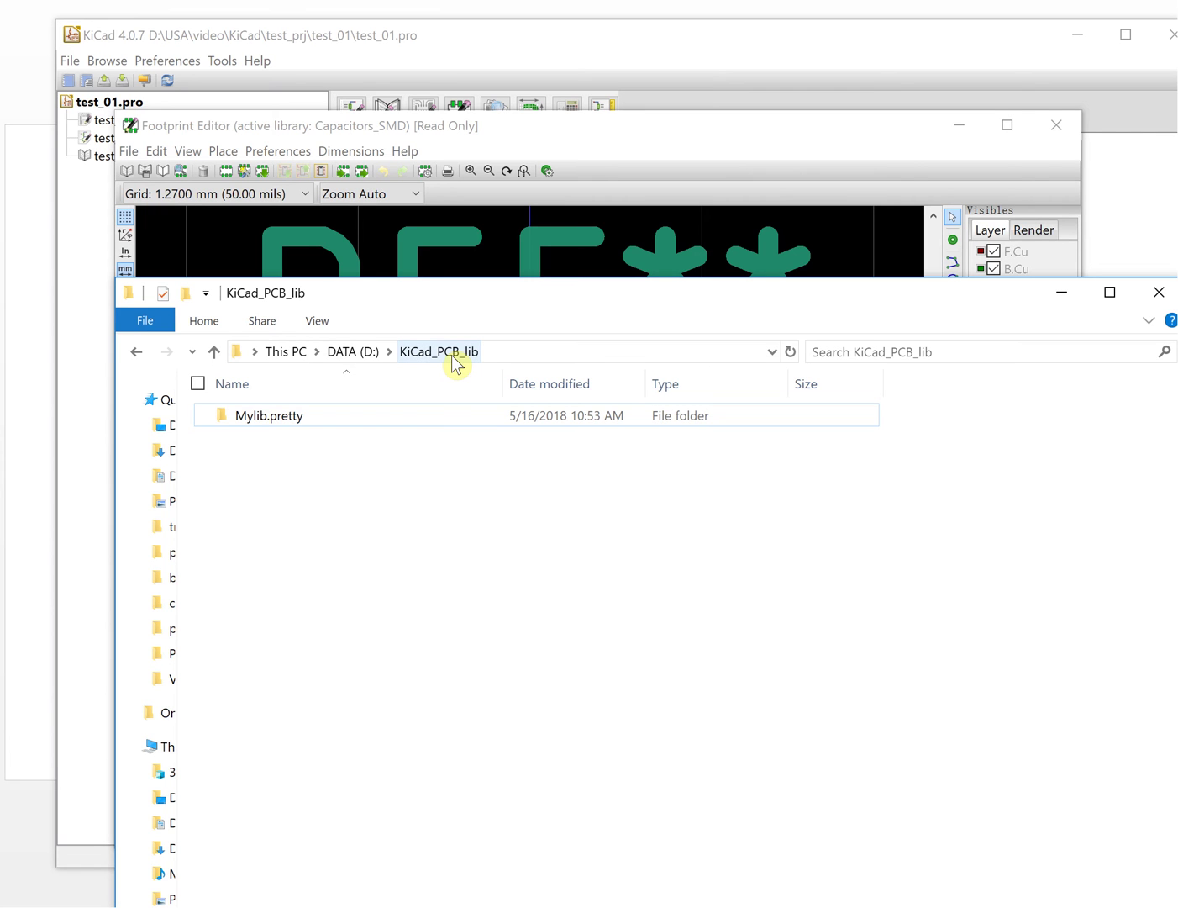
# In File Explorer, check the contents of Mylib.pretty inside D:\KiCad_PCB_lib, and return to the Footprint Editor
pyautogui.click(504, 348)
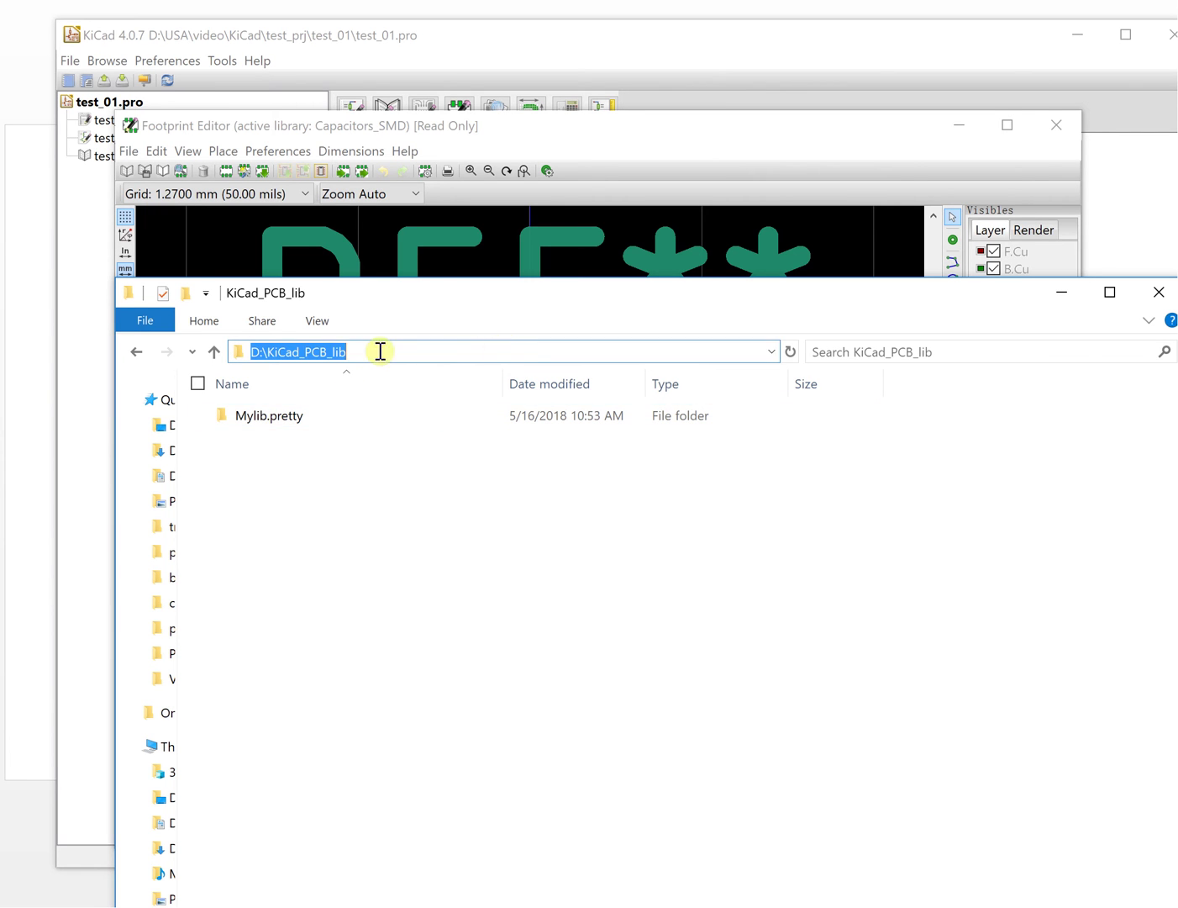
pyautogui.doubleClick(266, 419)
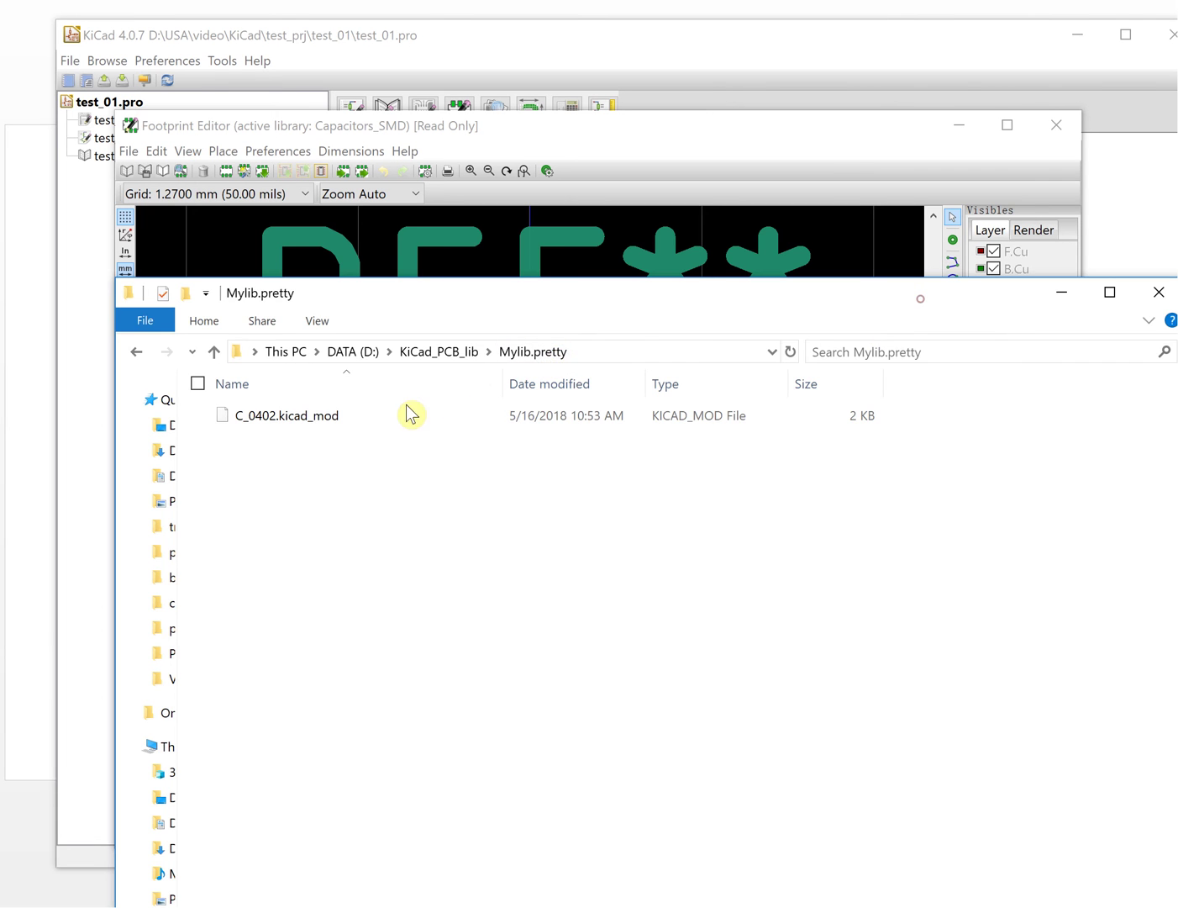
pyautogui.moveTo(1023, 301); pyautogui.dragTo(454, 426)
pyautogui.click(492, 419)
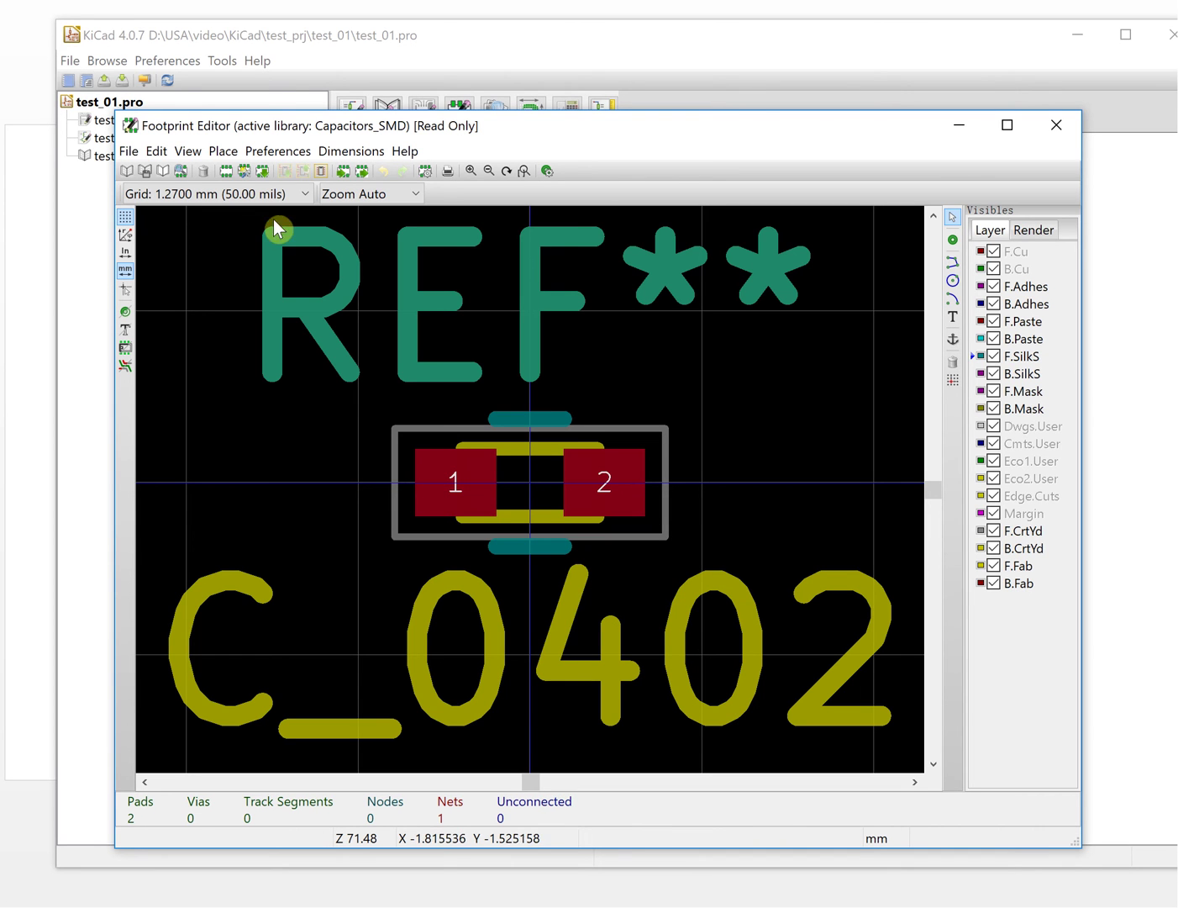
# Open the Library Browser and look through the library list to its end for the new Mylib library
pyautogui.click(182, 173)
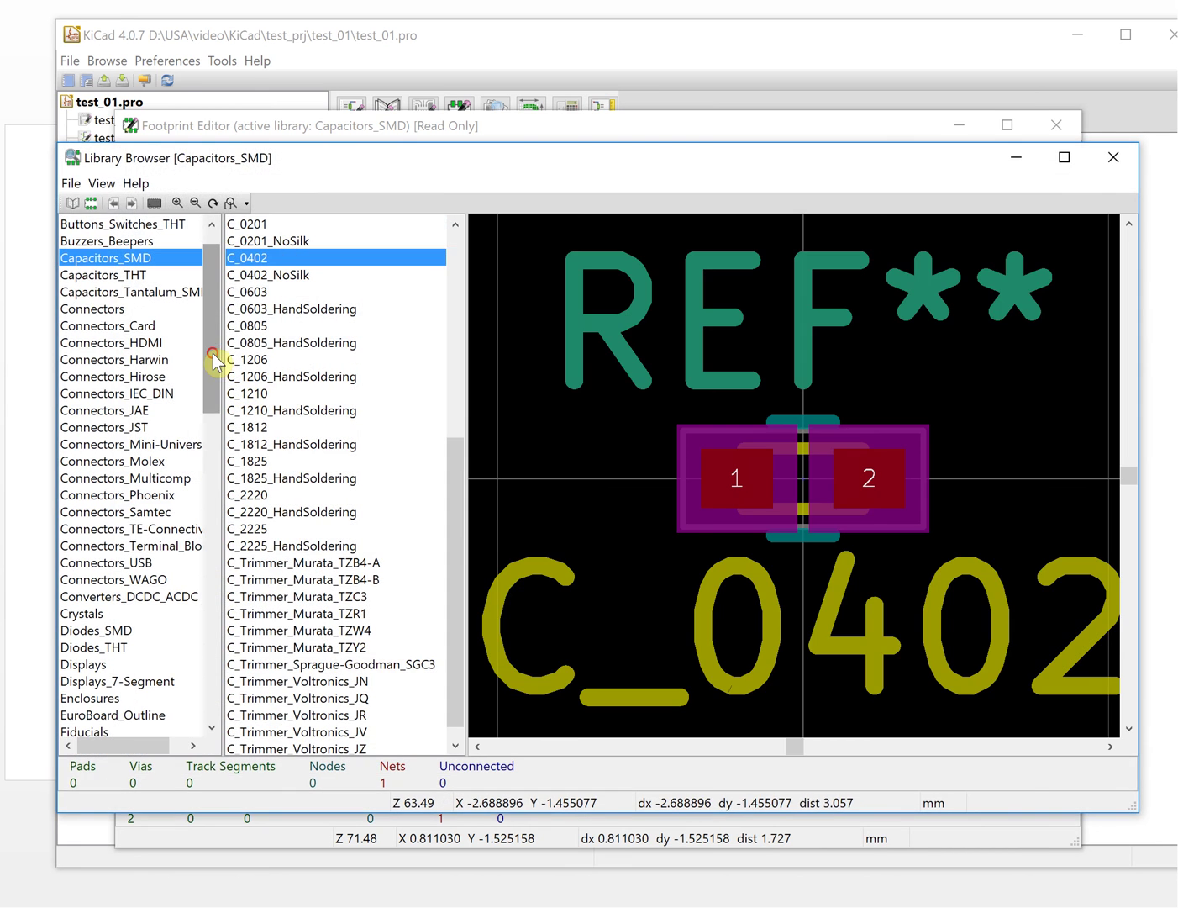
pyautogui.scroll(-12, 215, 370)
pyautogui.scroll(-6, 205, 642)
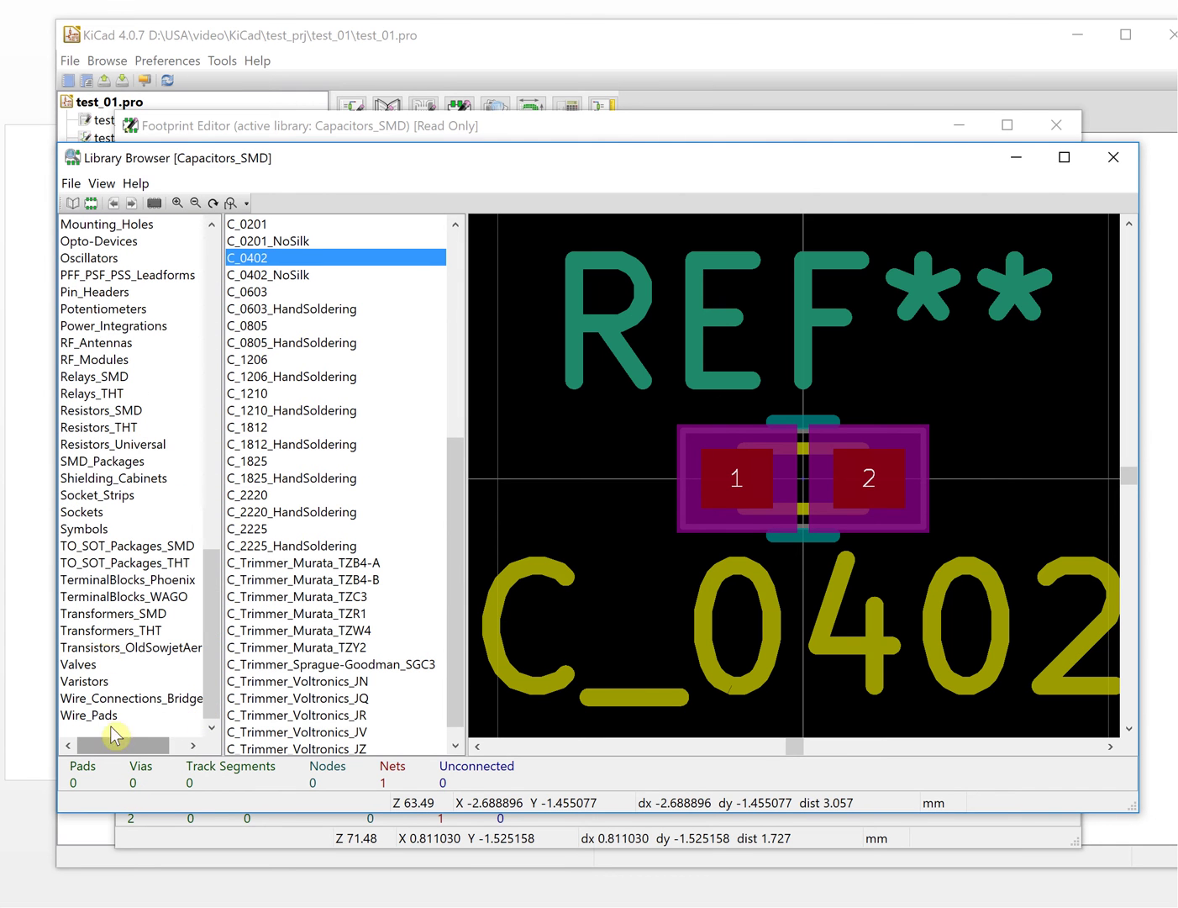
pyautogui.moveTo(217, 704); pyautogui.dragTo(212, 663)
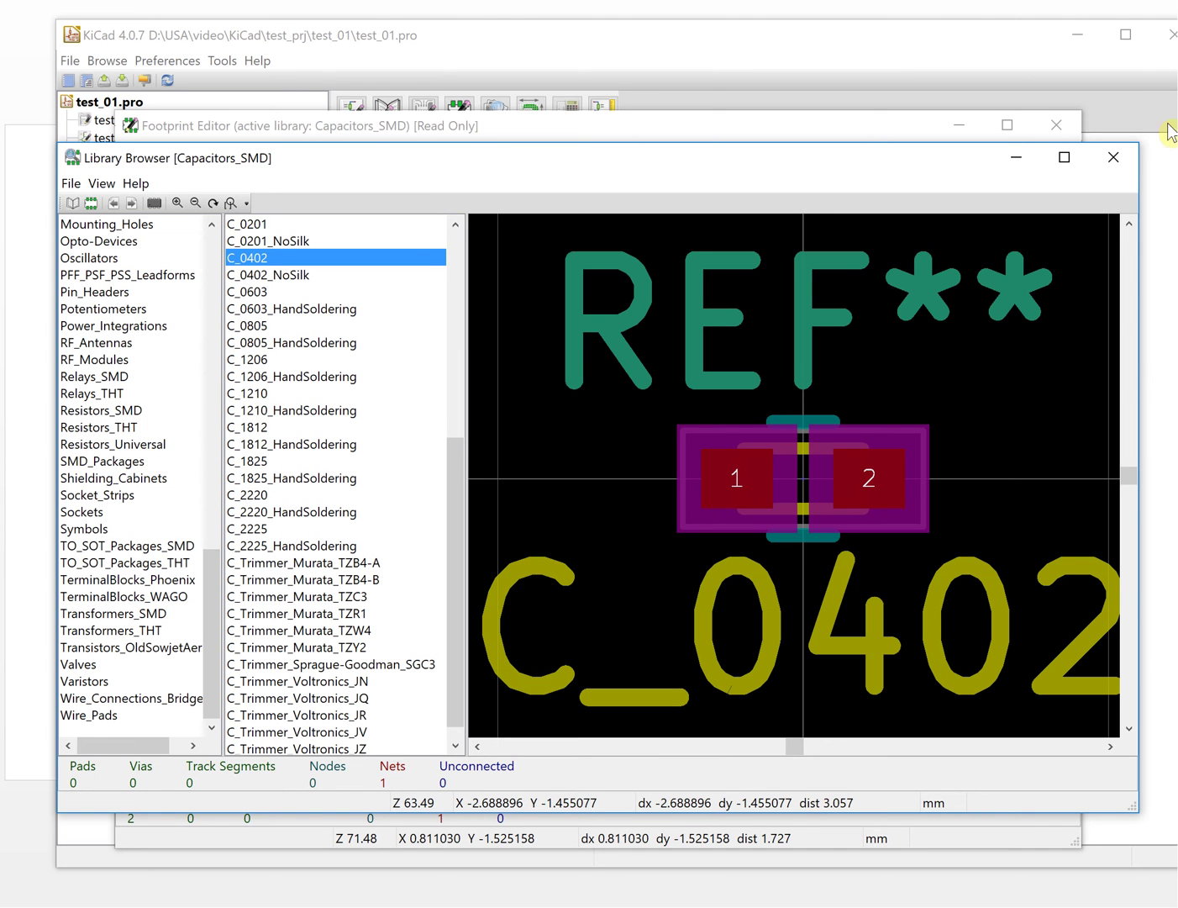
# Close the Library Browser and start appending a global footprint library with the wizard, using files on the computer as the source
pyautogui.click(1114, 157)
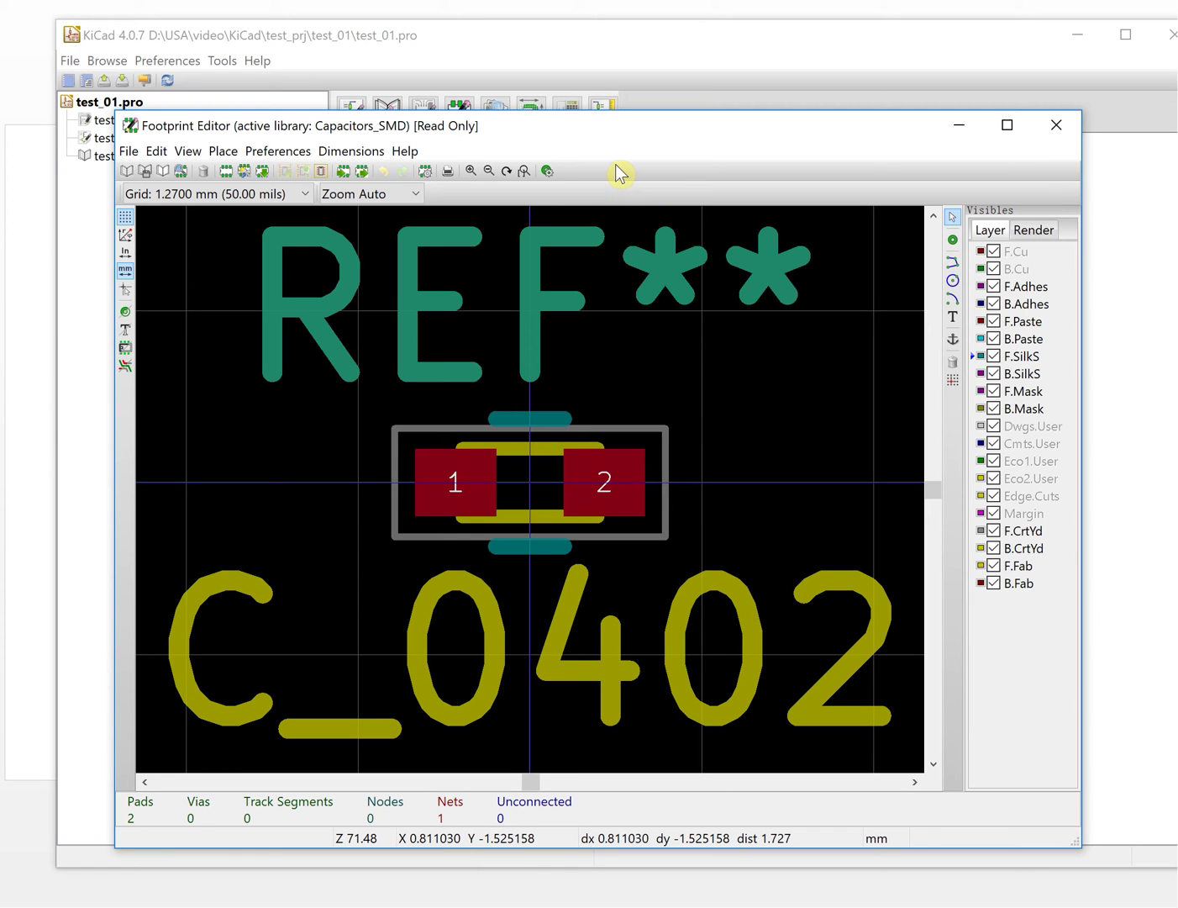
pyautogui.click(276, 151)
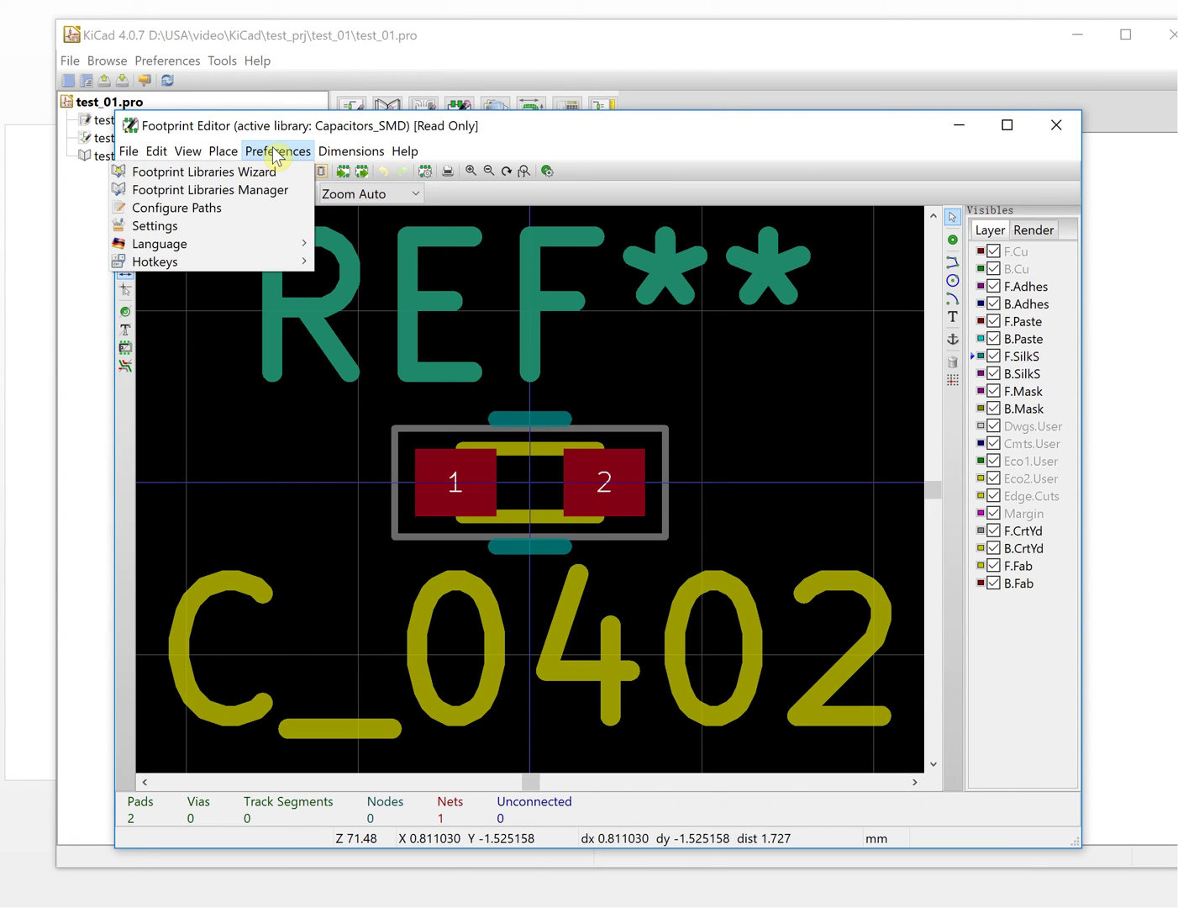
pyautogui.click(214, 190)
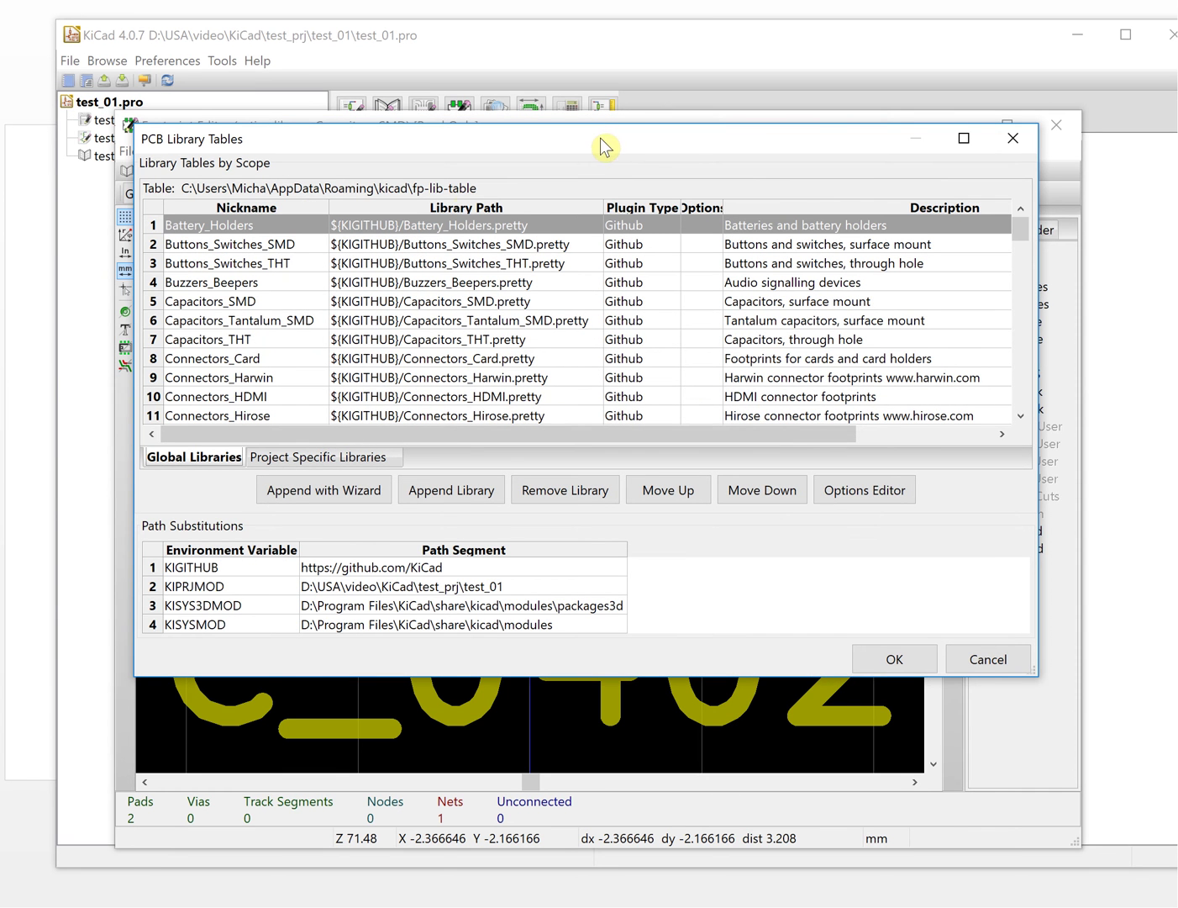
pyautogui.click(319, 495)
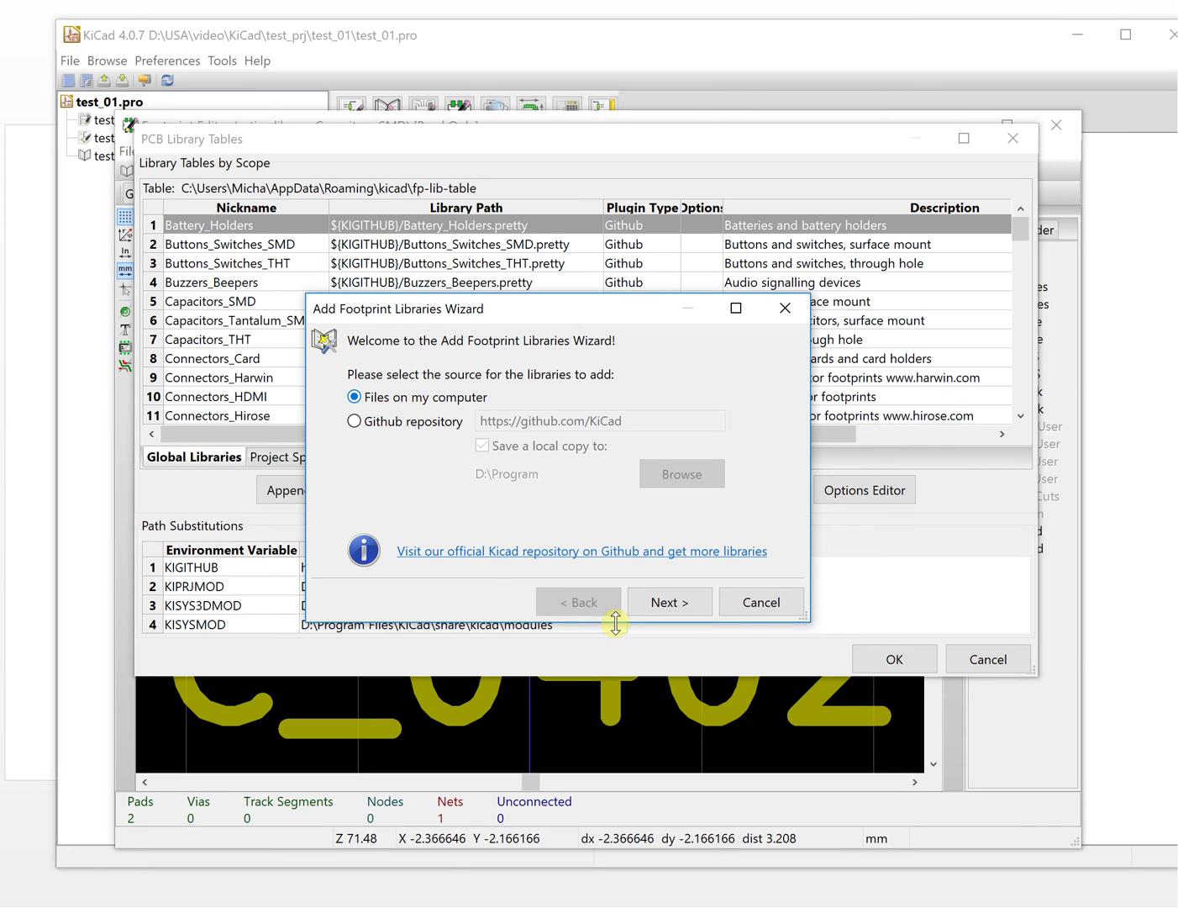
pyautogui.click(666, 606)
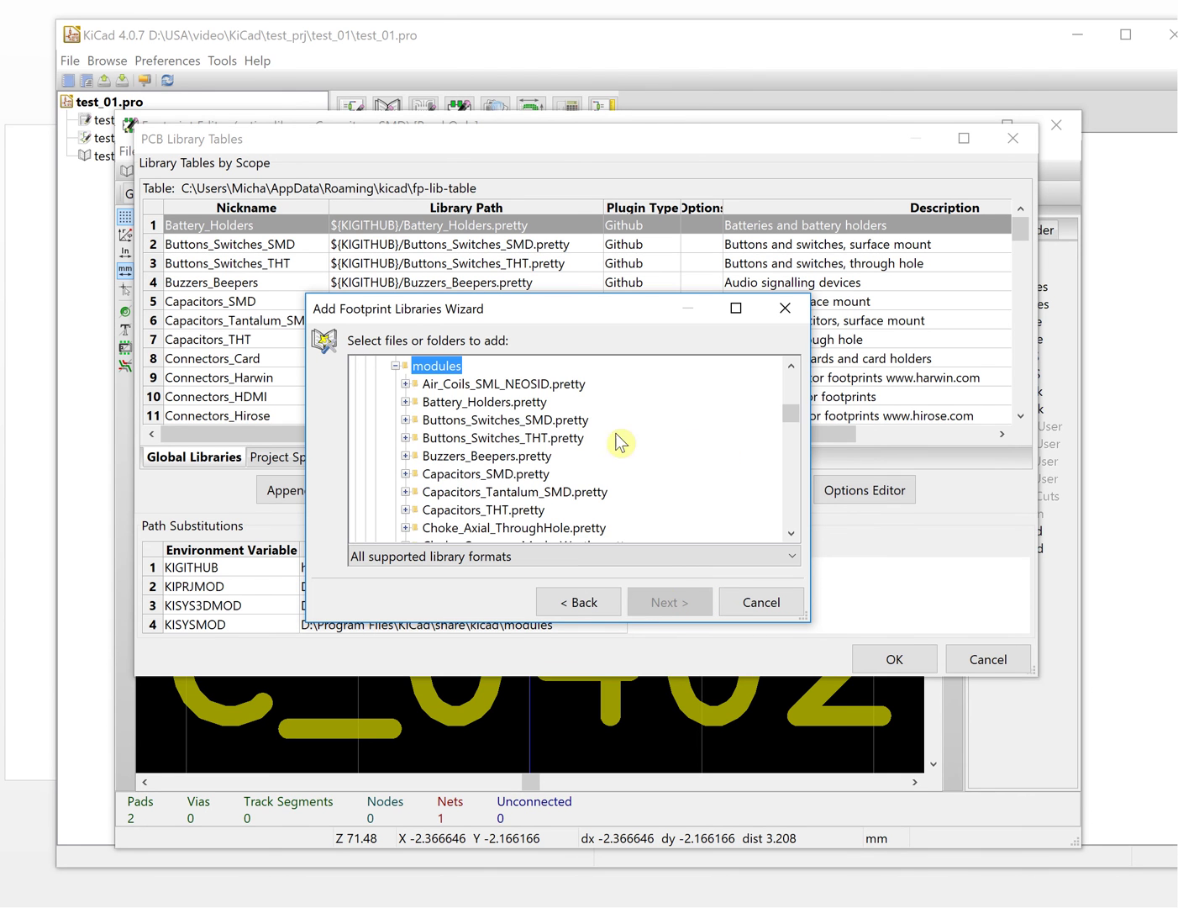
# Choose the Mylib.pretty folder inside KiCad_PCB_lib on drive D: as the library to add
pyautogui.click(395, 367)
pyautogui.scroll(4, 389, 483)
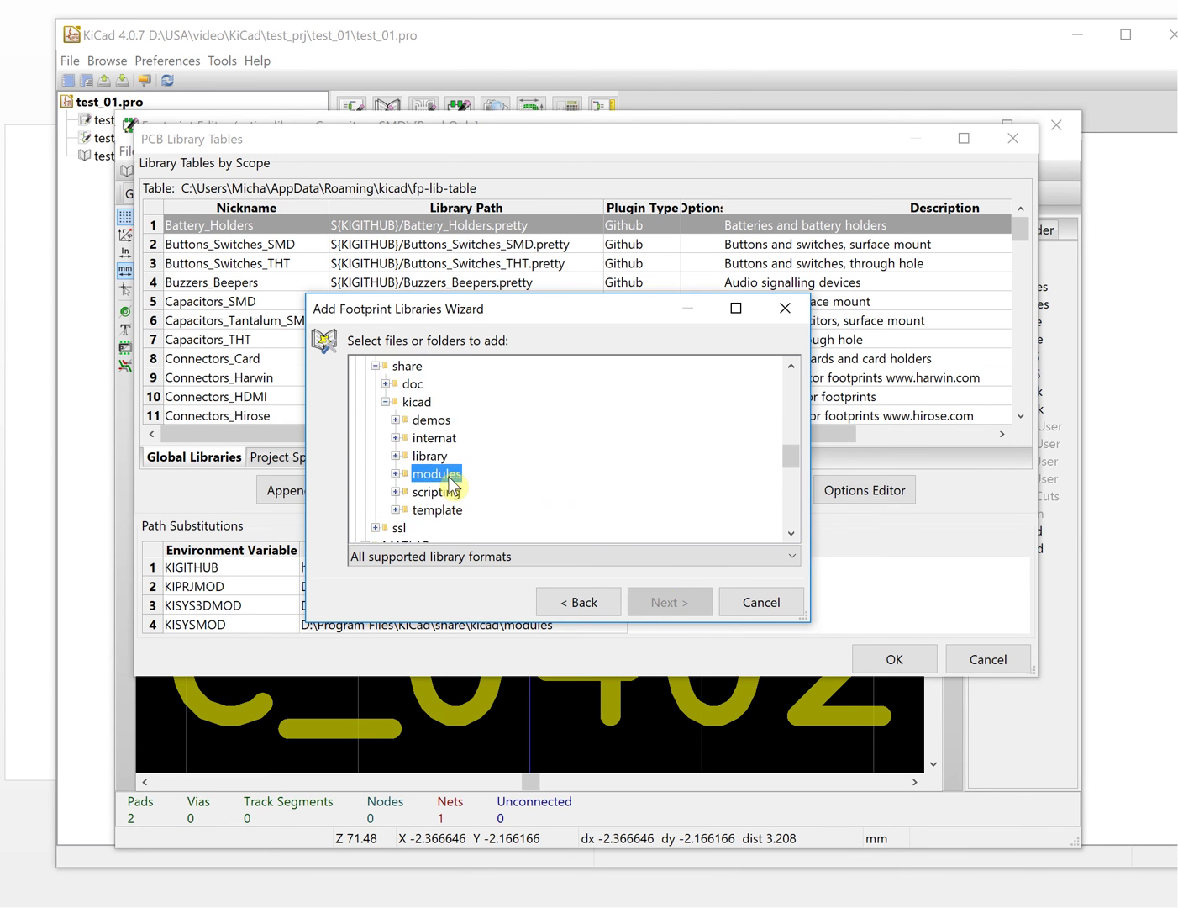
pyautogui.click(363, 417)
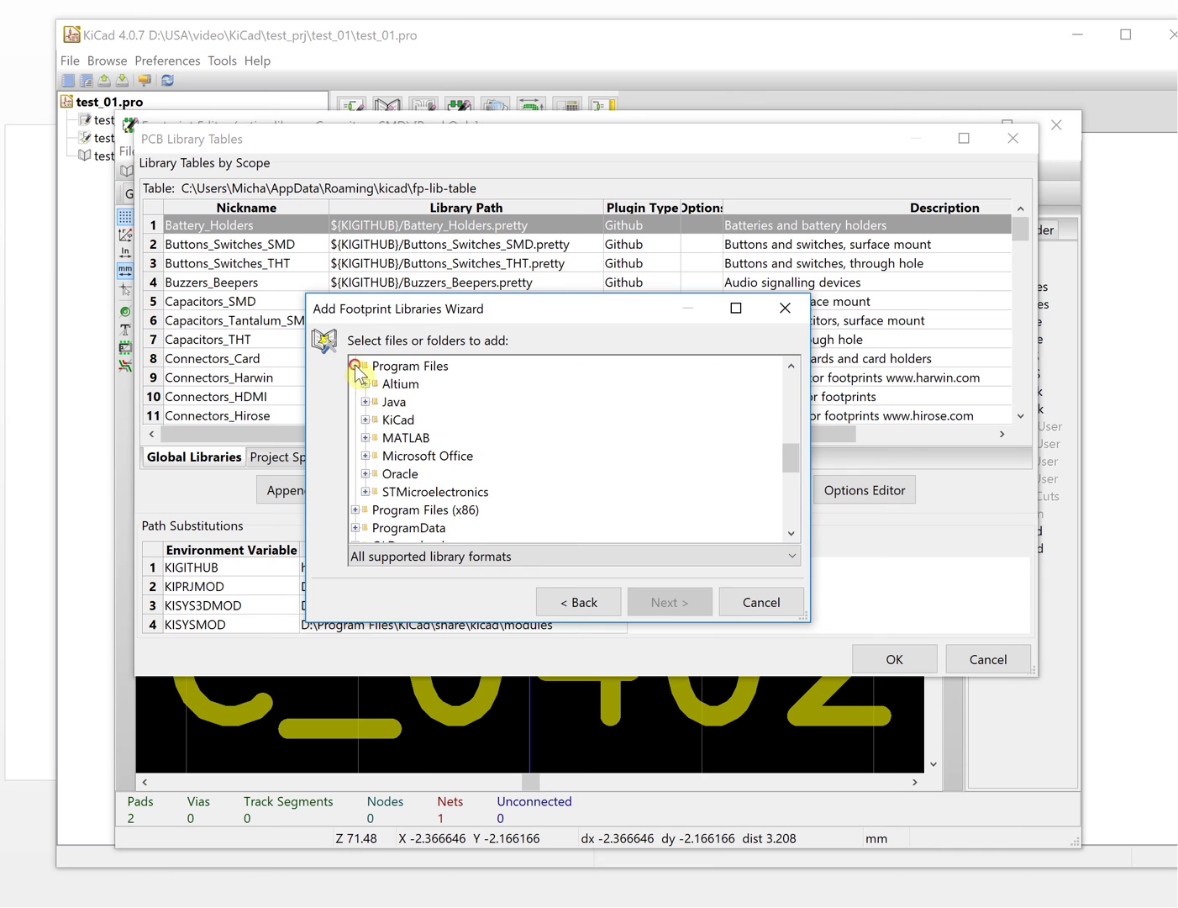
pyautogui.click(354, 366)
pyautogui.scroll(5, 404, 461)
pyautogui.scroll(3, 403, 460)
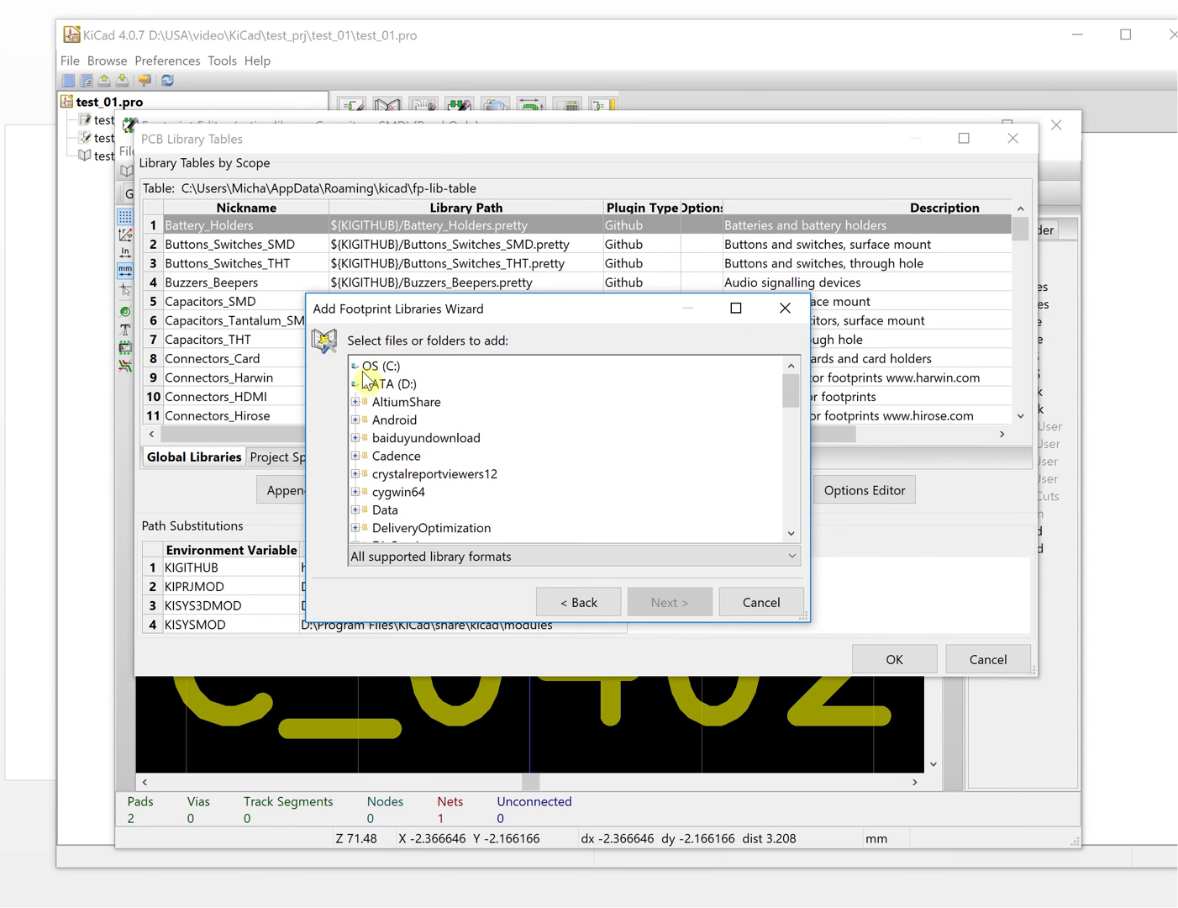
pyautogui.scroll(-1, 439, 472)
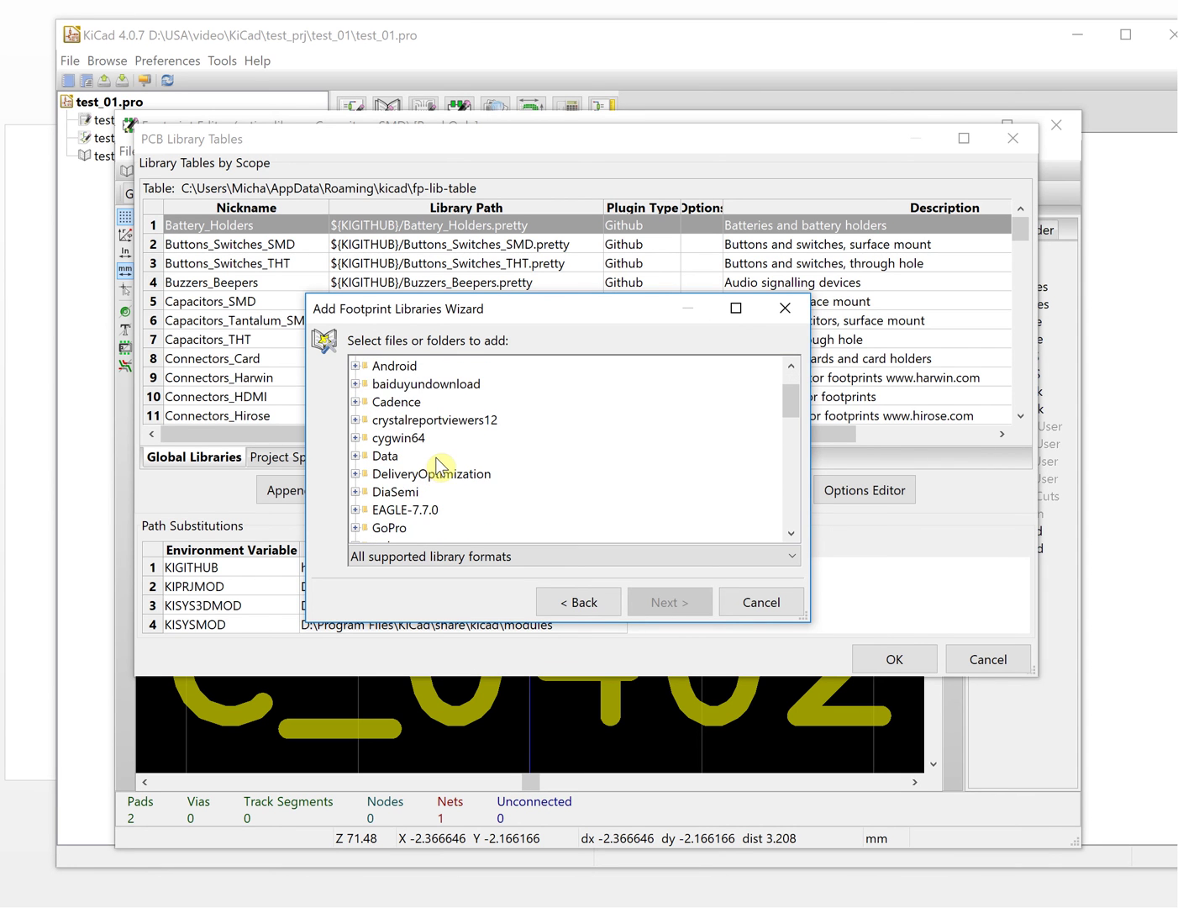
pyautogui.scroll(-1, 440, 467)
pyautogui.scroll(-3, 439, 468)
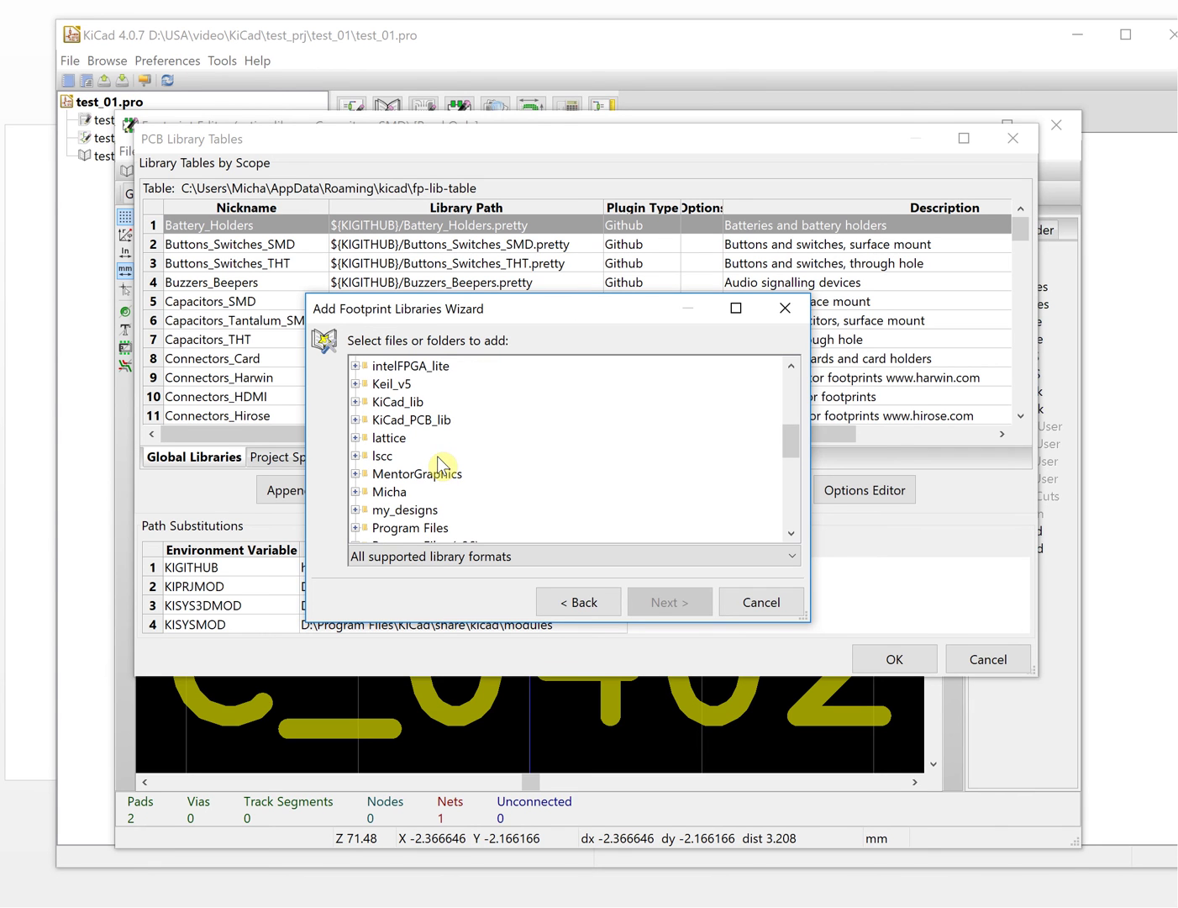
pyautogui.click(354, 420)
pyautogui.click(400, 438)
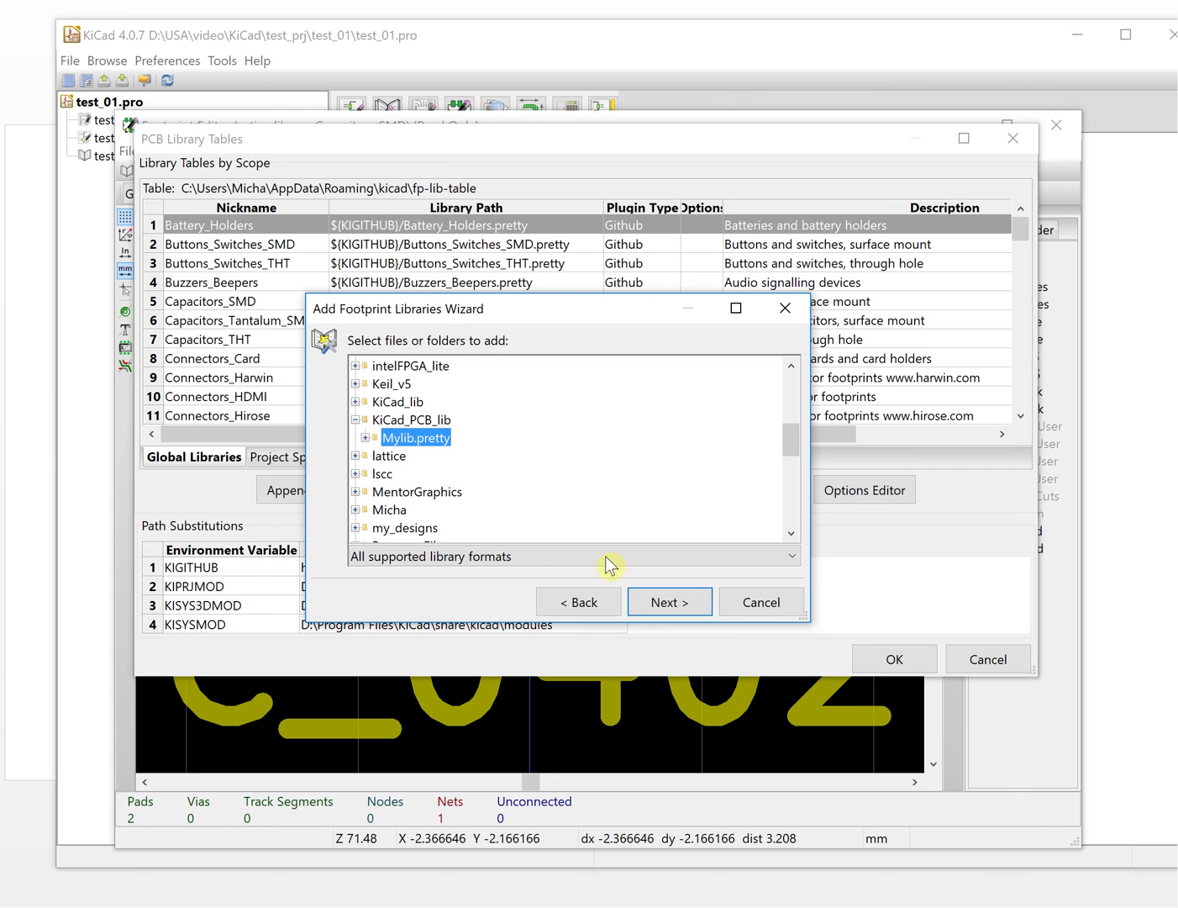
# Confirm the Mylib library and finish the wizard so it is added to the global library table
pyautogui.click(670, 605)
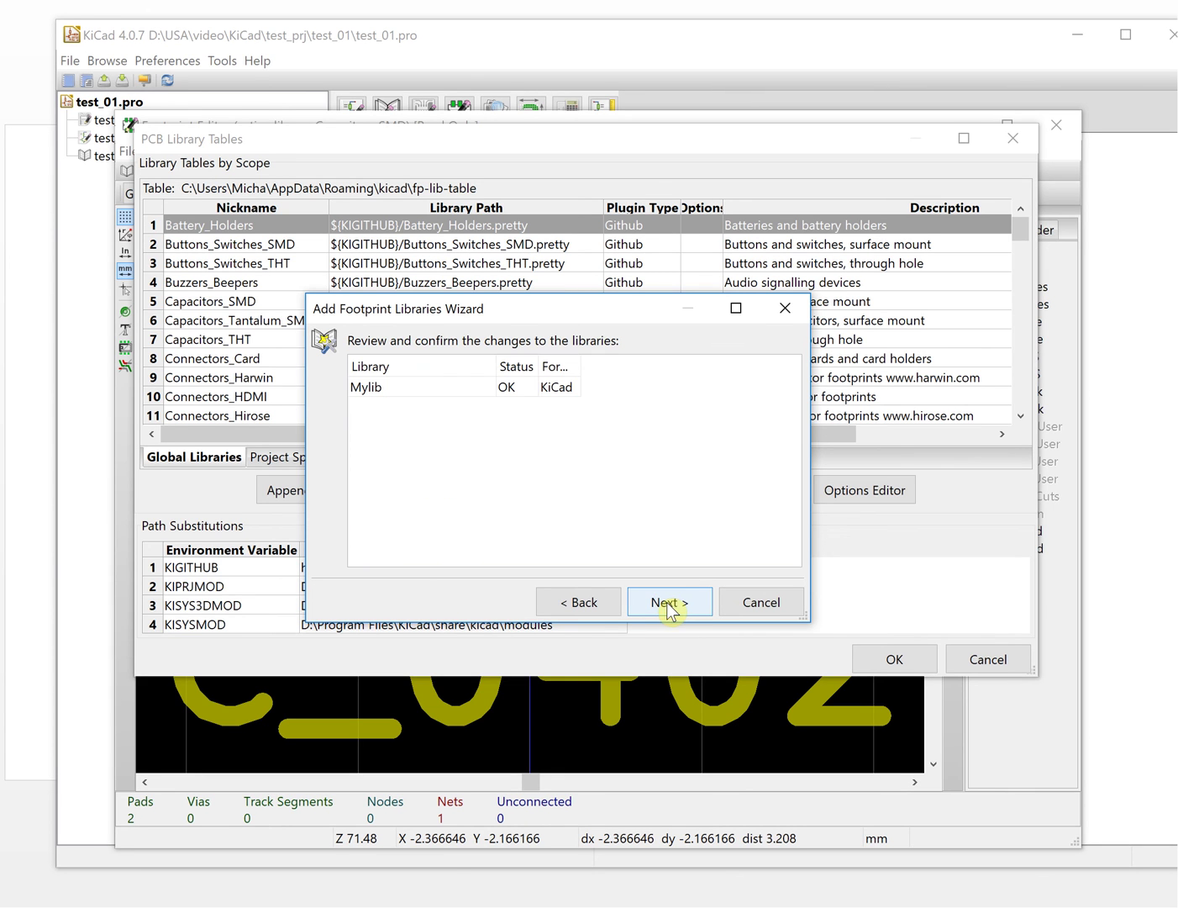
pyautogui.click(672, 605)
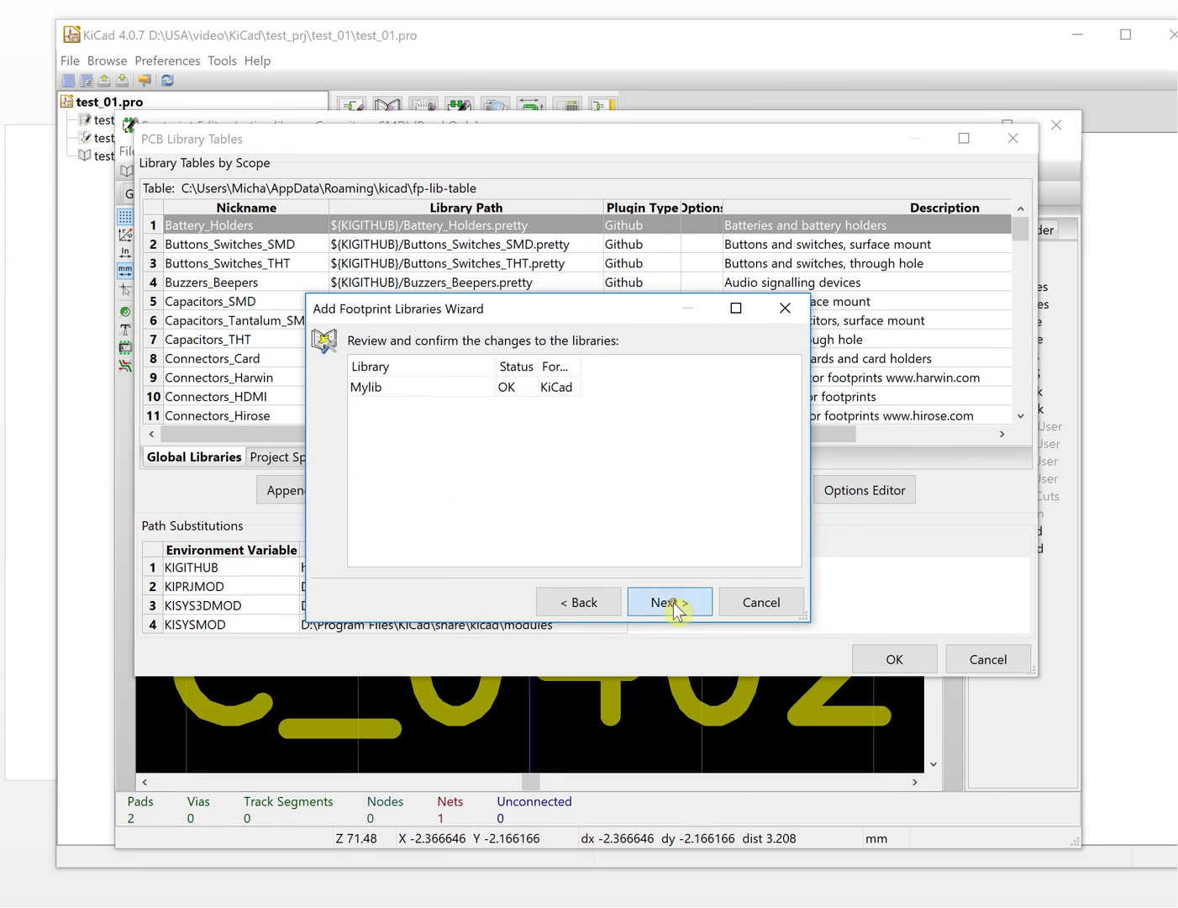
pyautogui.click(671, 603)
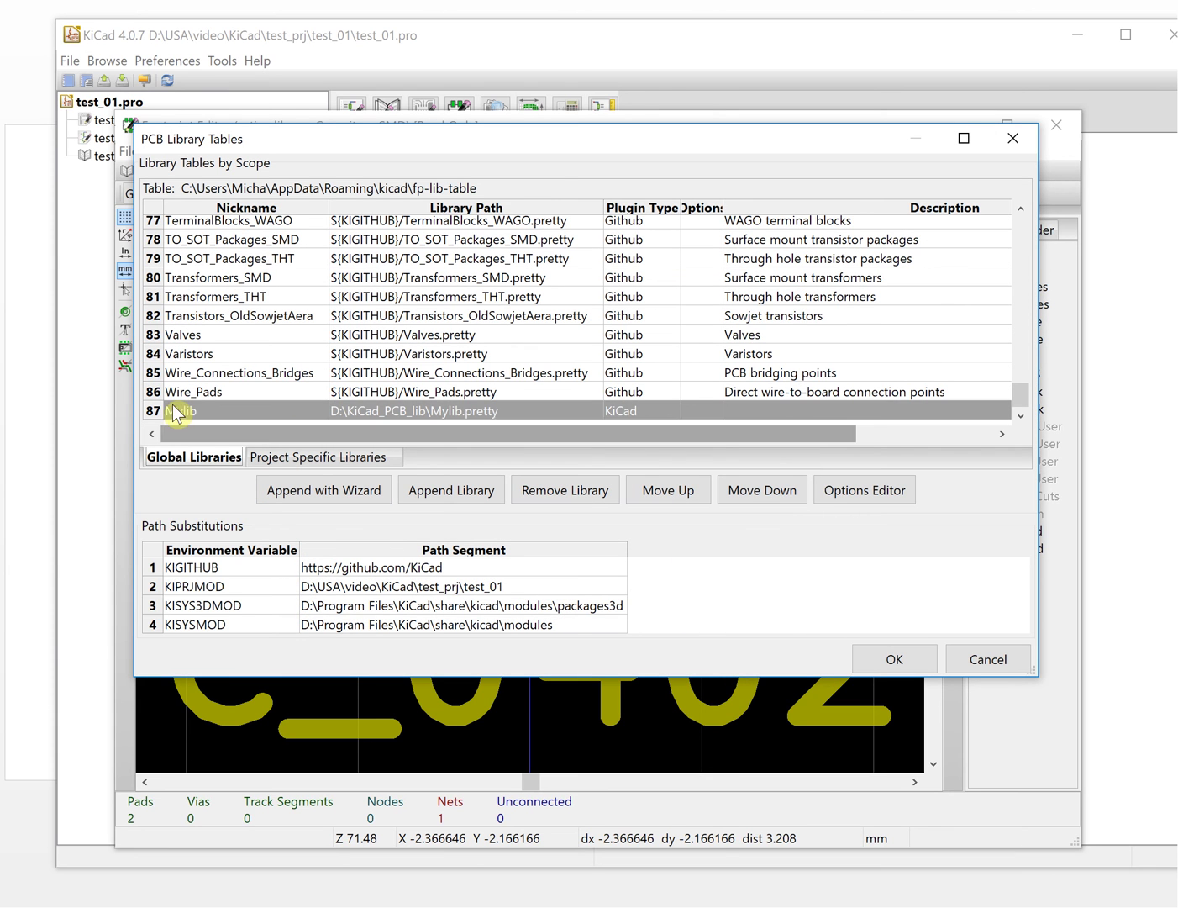
# Review the nickname of the new Mylib entry and the plugin types offered for it
pyautogui.click(307, 415)
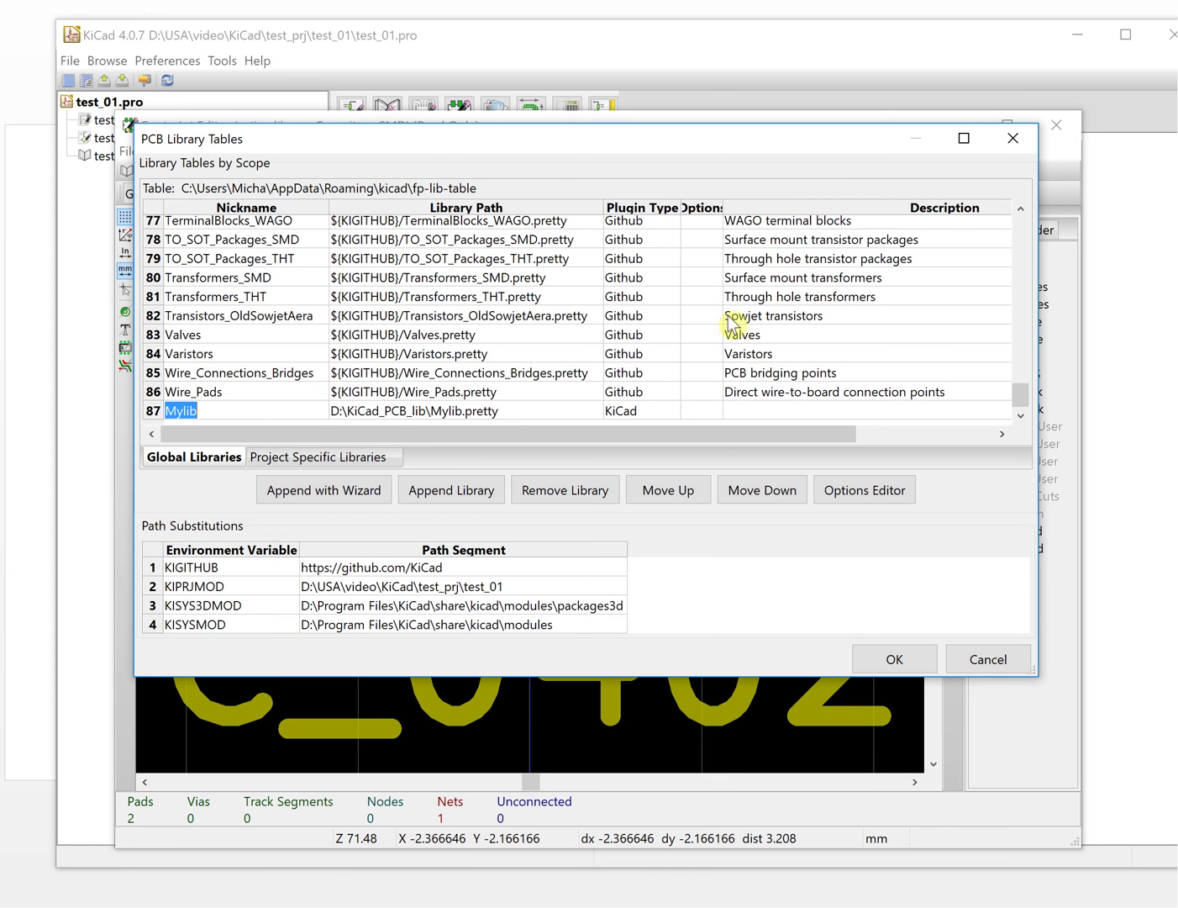
pyautogui.click(672, 409)
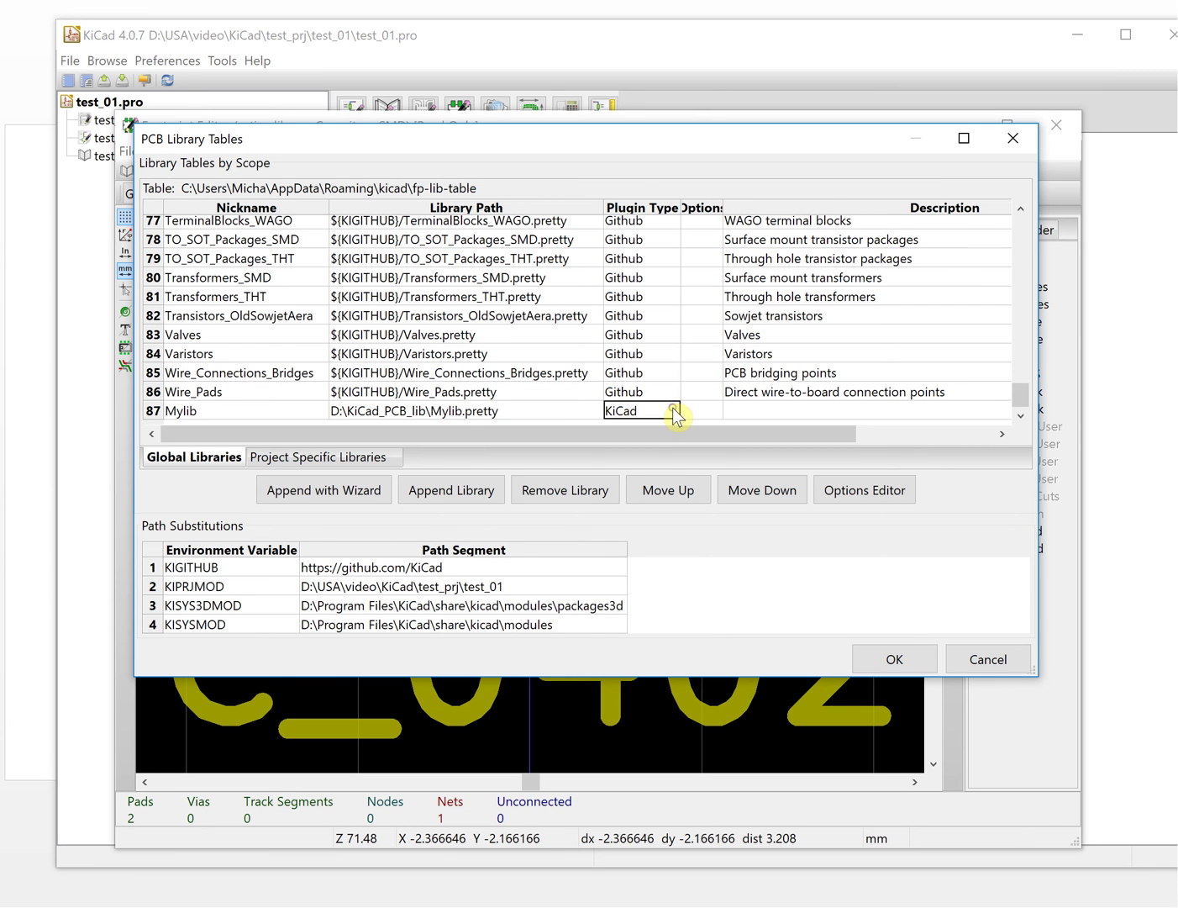
pyautogui.click(672, 410)
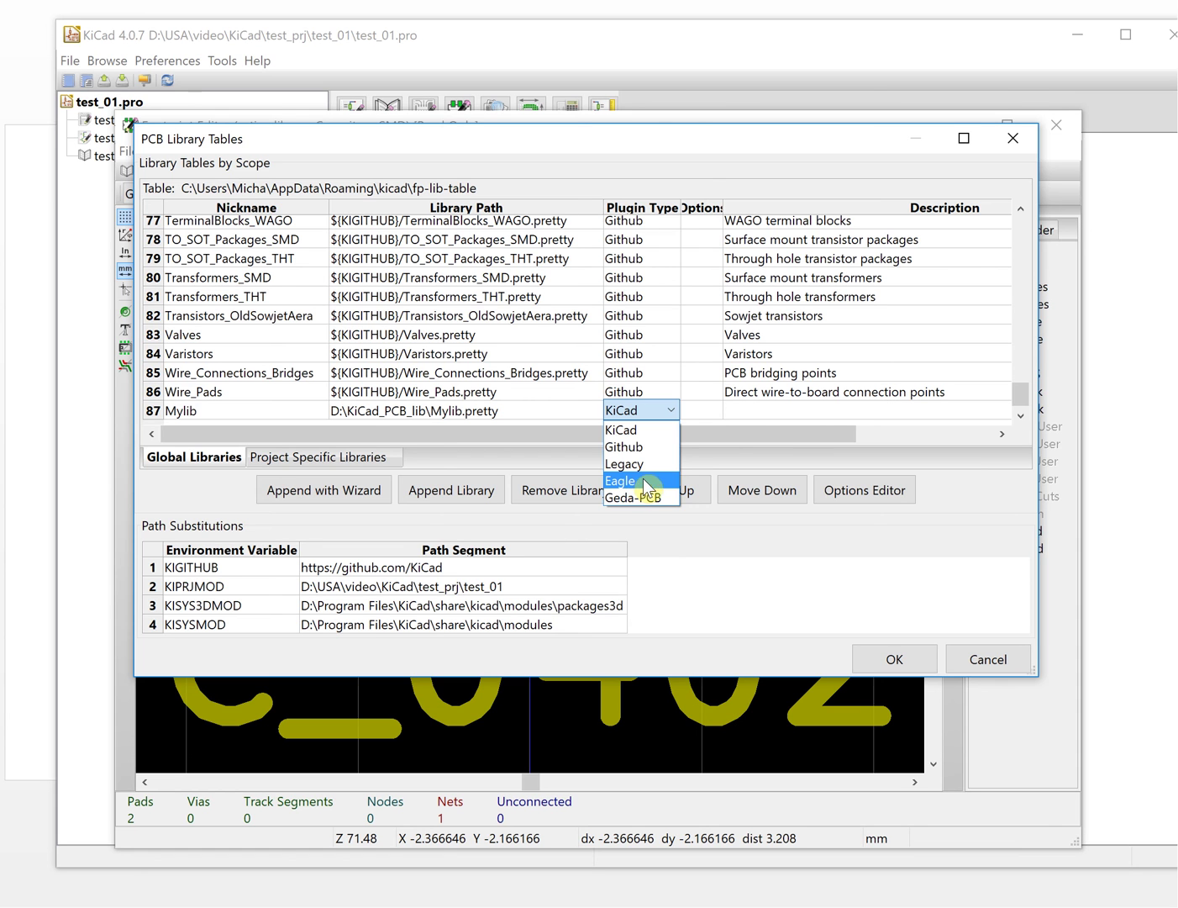
# Set the Mylib entry's description to "This is my library." and save the library tables
pyautogui.click(750, 412)
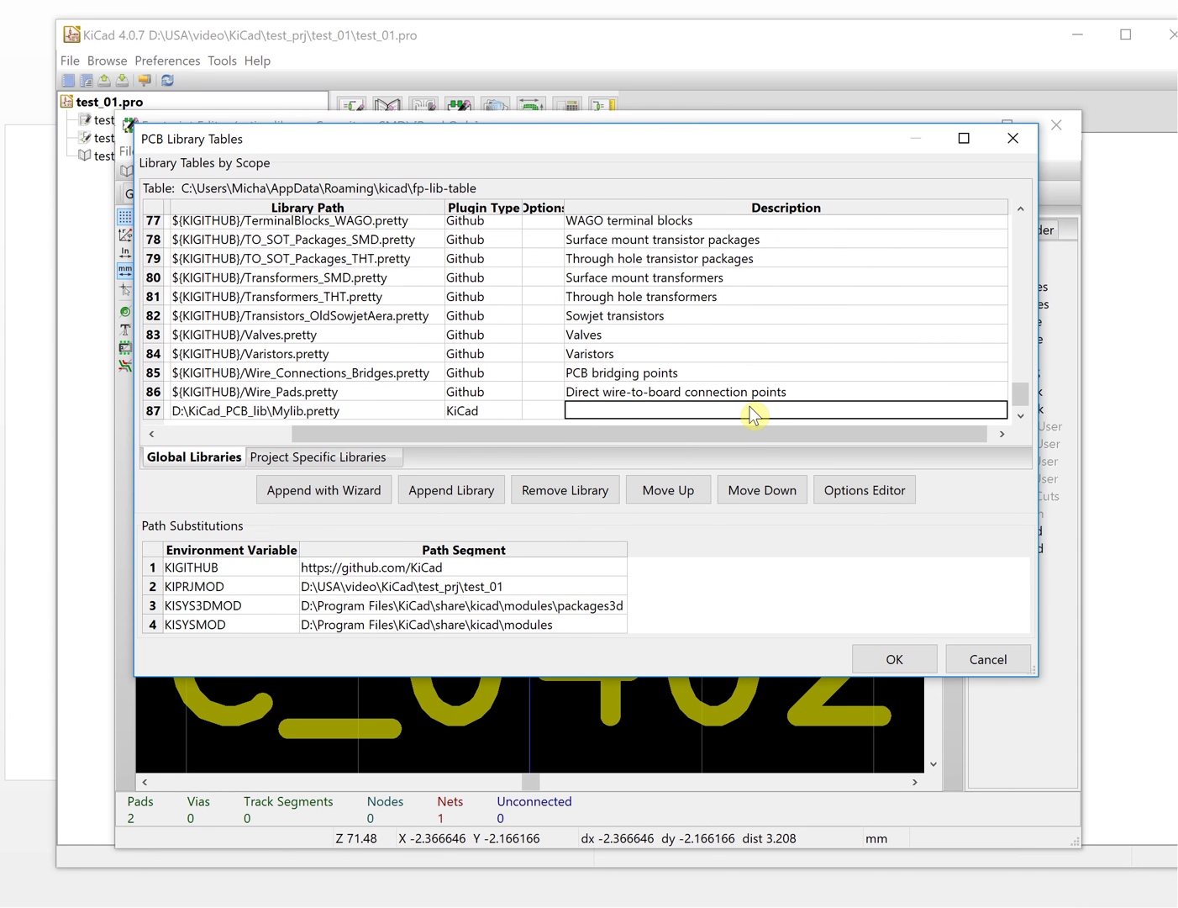
pyautogui.click(724, 406)
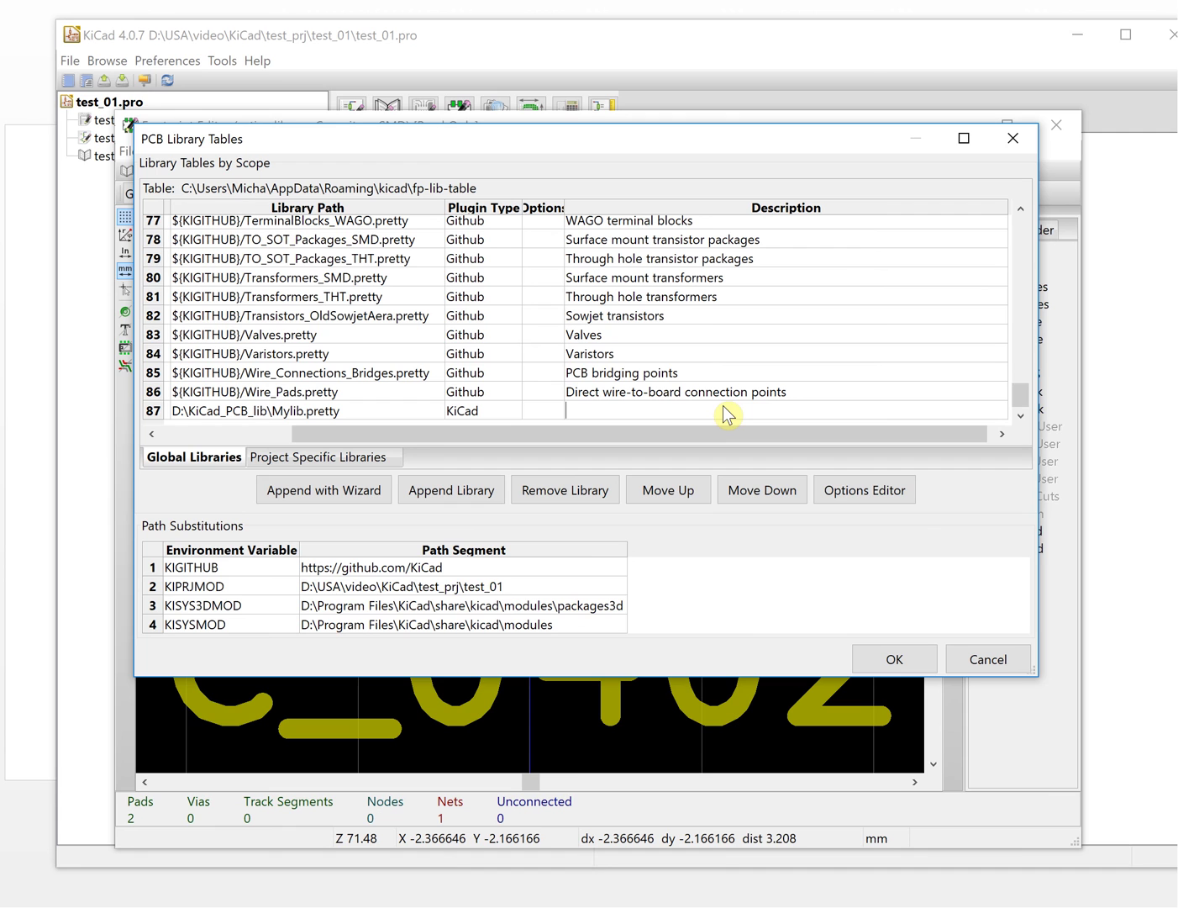
pyautogui.write('This is my lib')
pyautogui.press('Return')
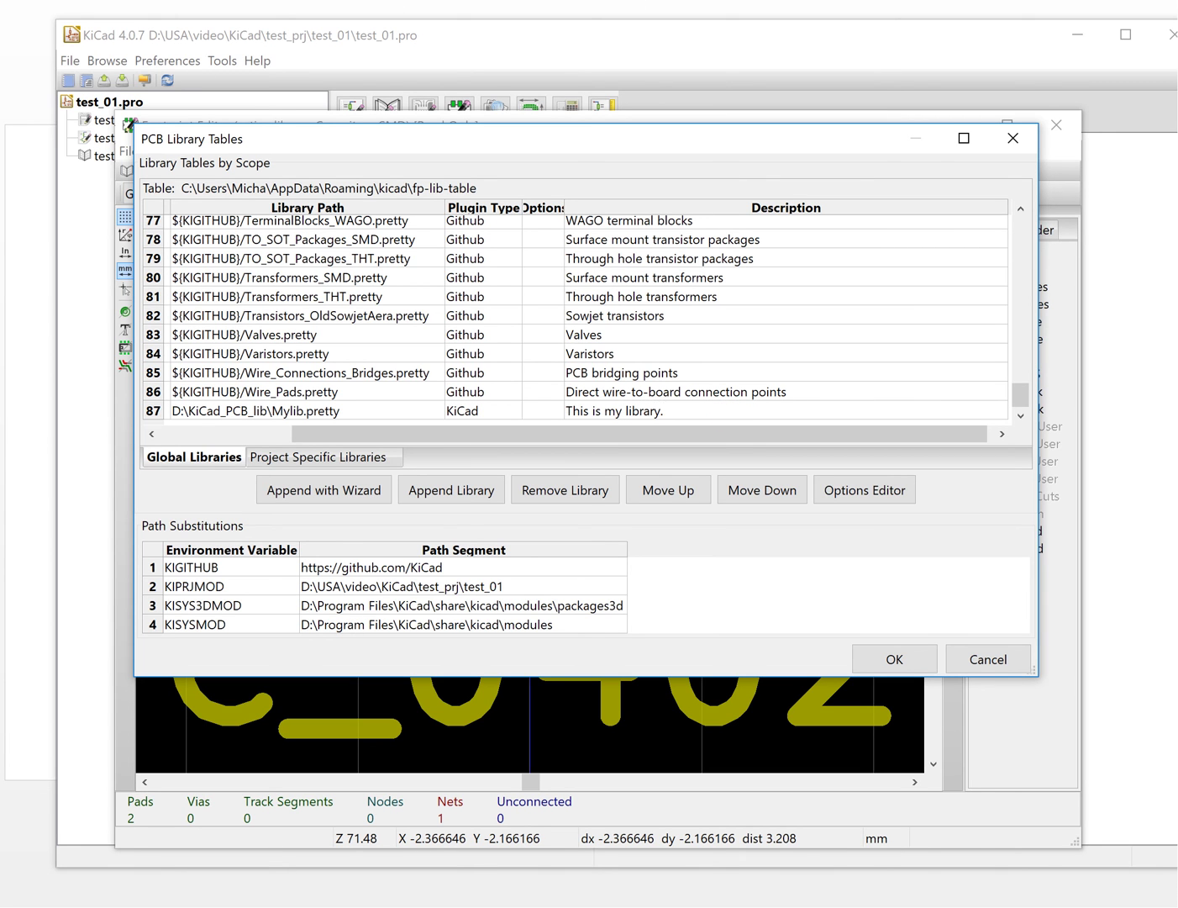
pyautogui.moveTo(562, 433); pyautogui.dragTo(333, 448)
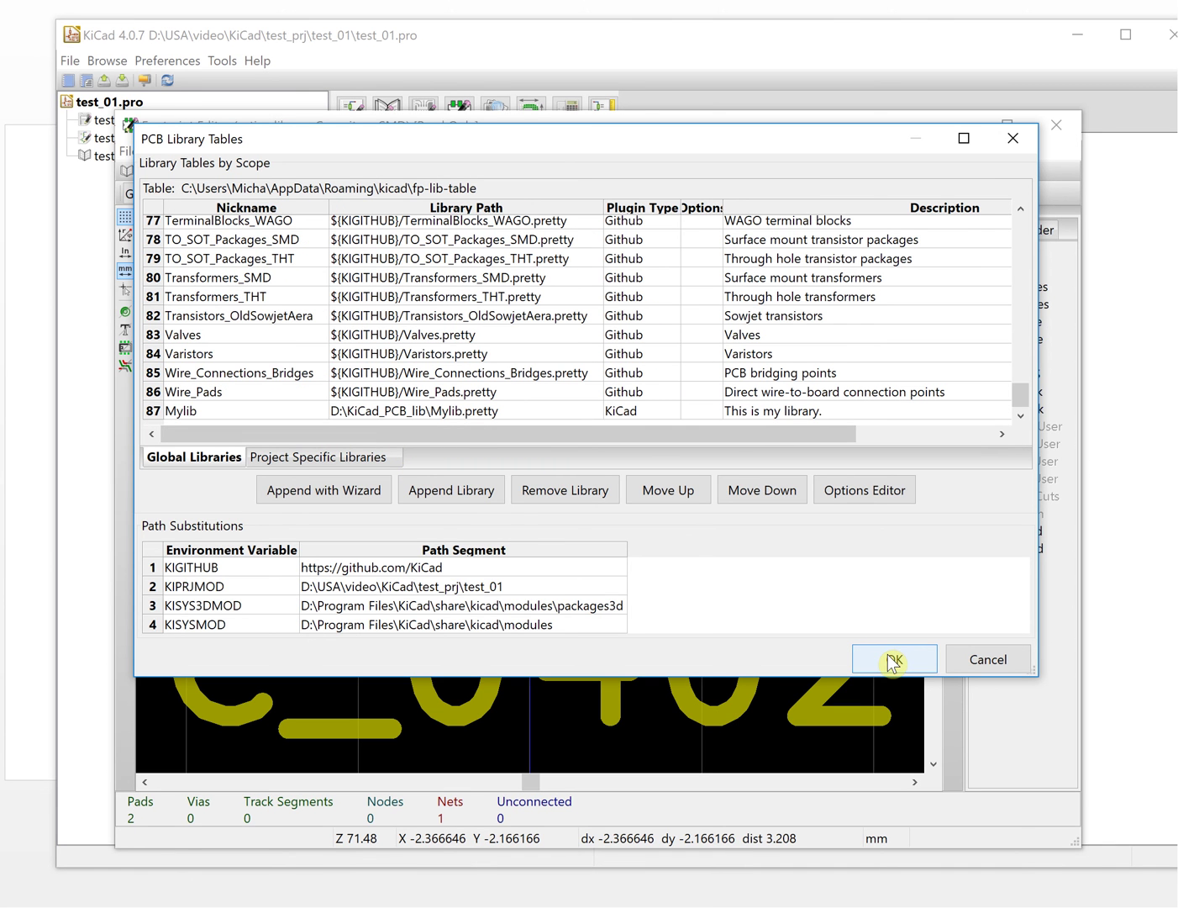
pyautogui.click(894, 662)
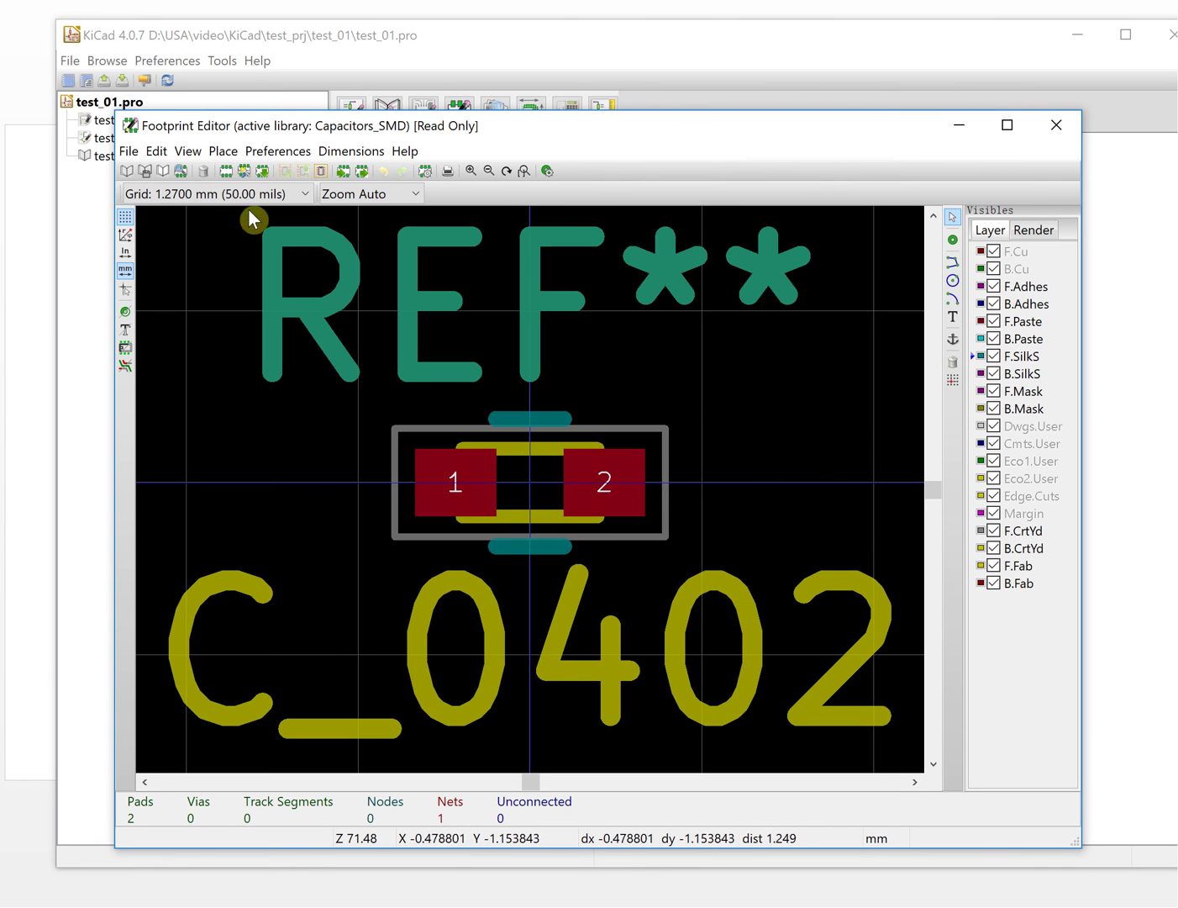
pyautogui.click(181, 179)
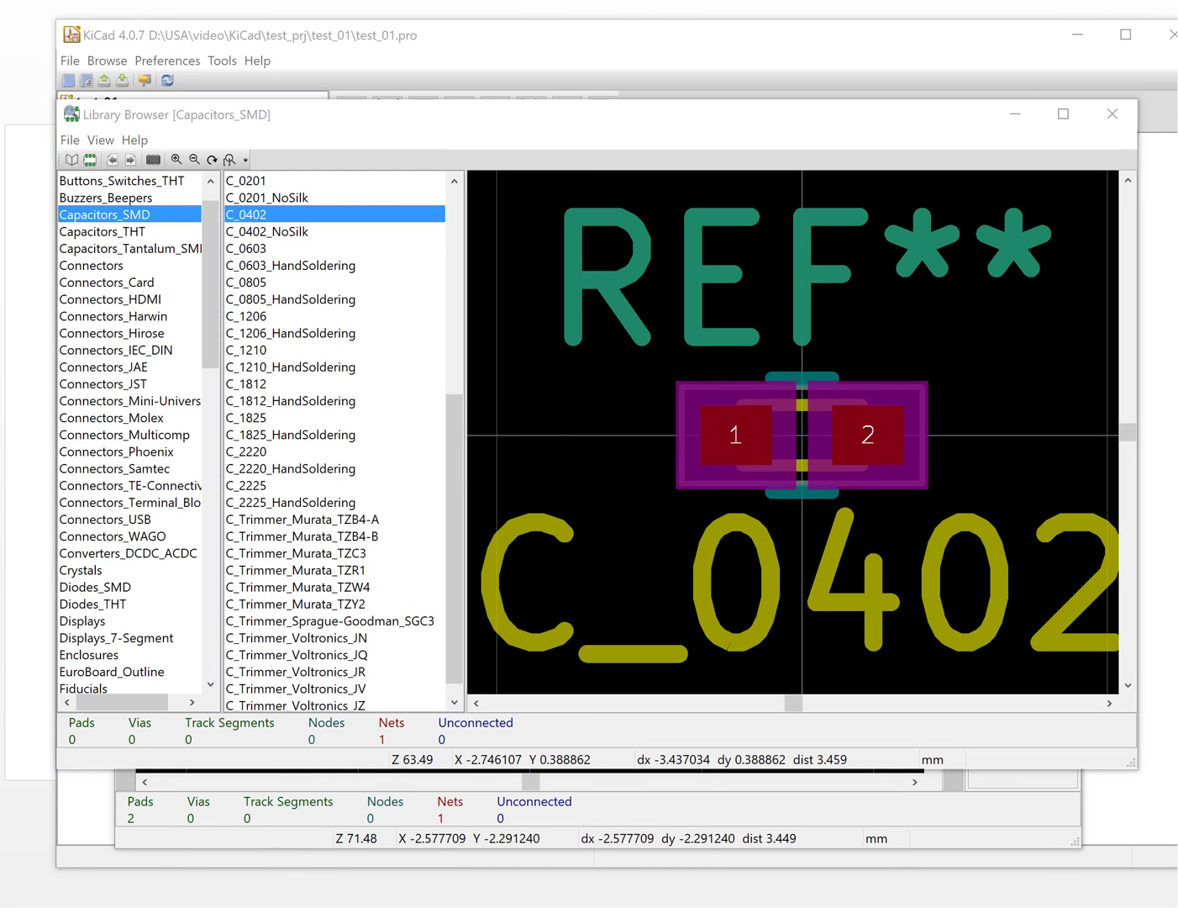
pyautogui.click(208, 319)
pyautogui.moveTo(208, 326)
pyautogui.mouseDown()
pyautogui.moveTo(210, 672)
pyautogui.moveTo(206, 306)
pyautogui.mouseUp()
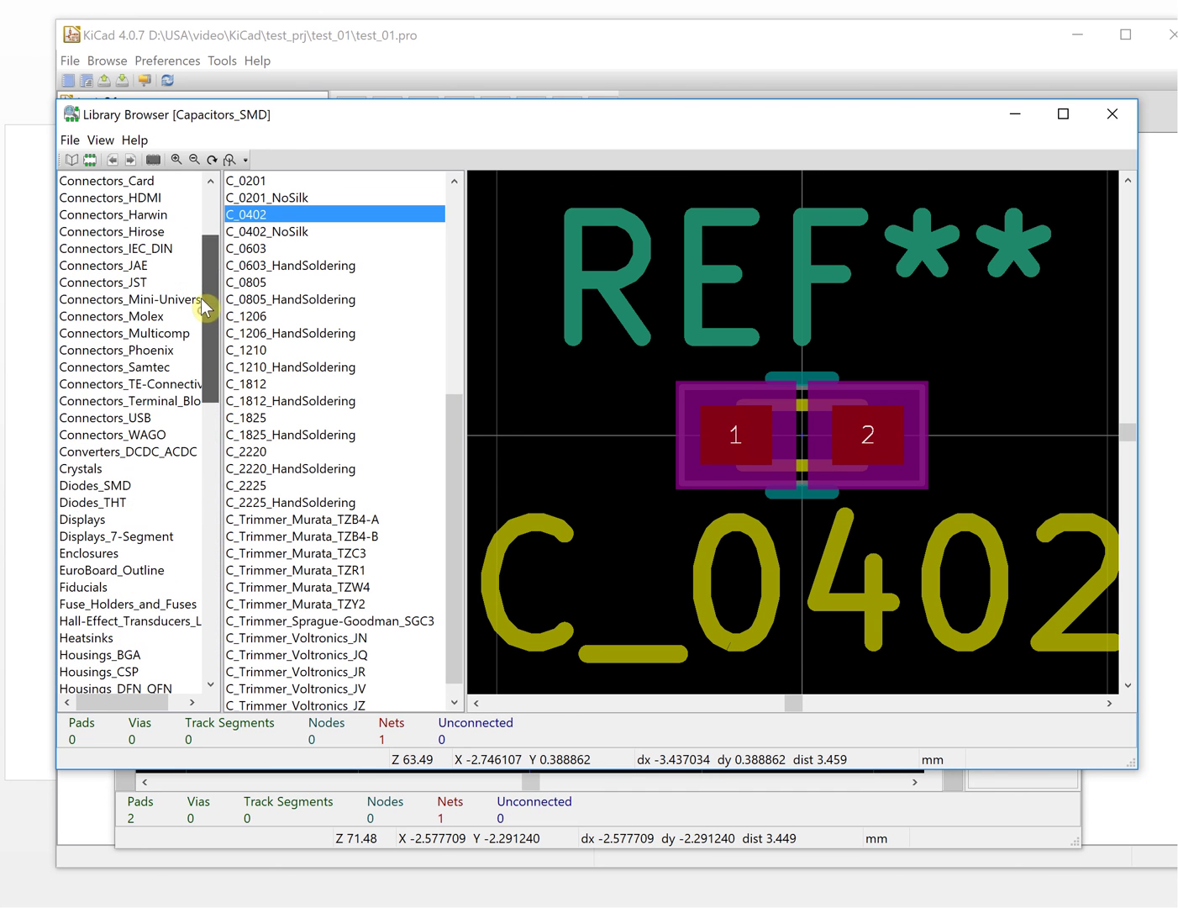
pyautogui.click(199, 301)
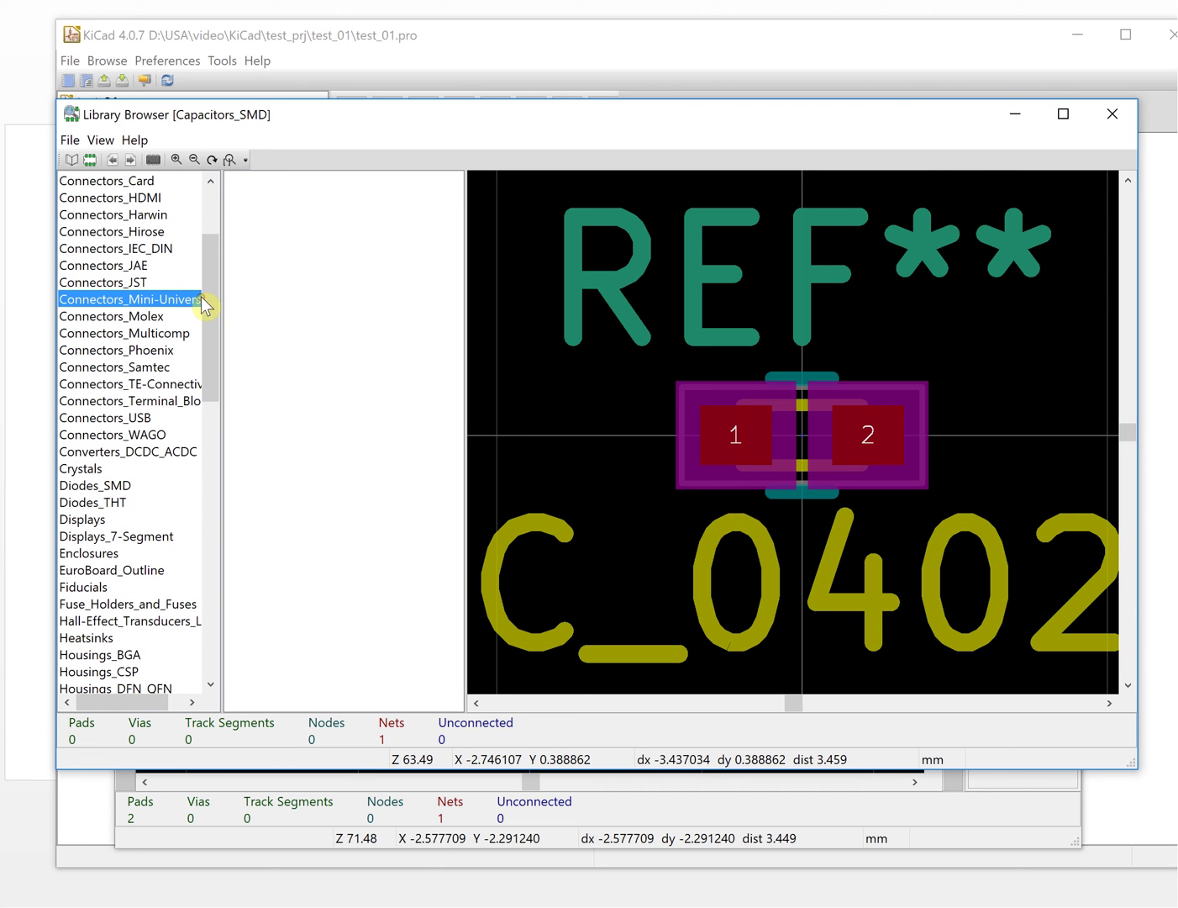
pyautogui.click(1114, 113)
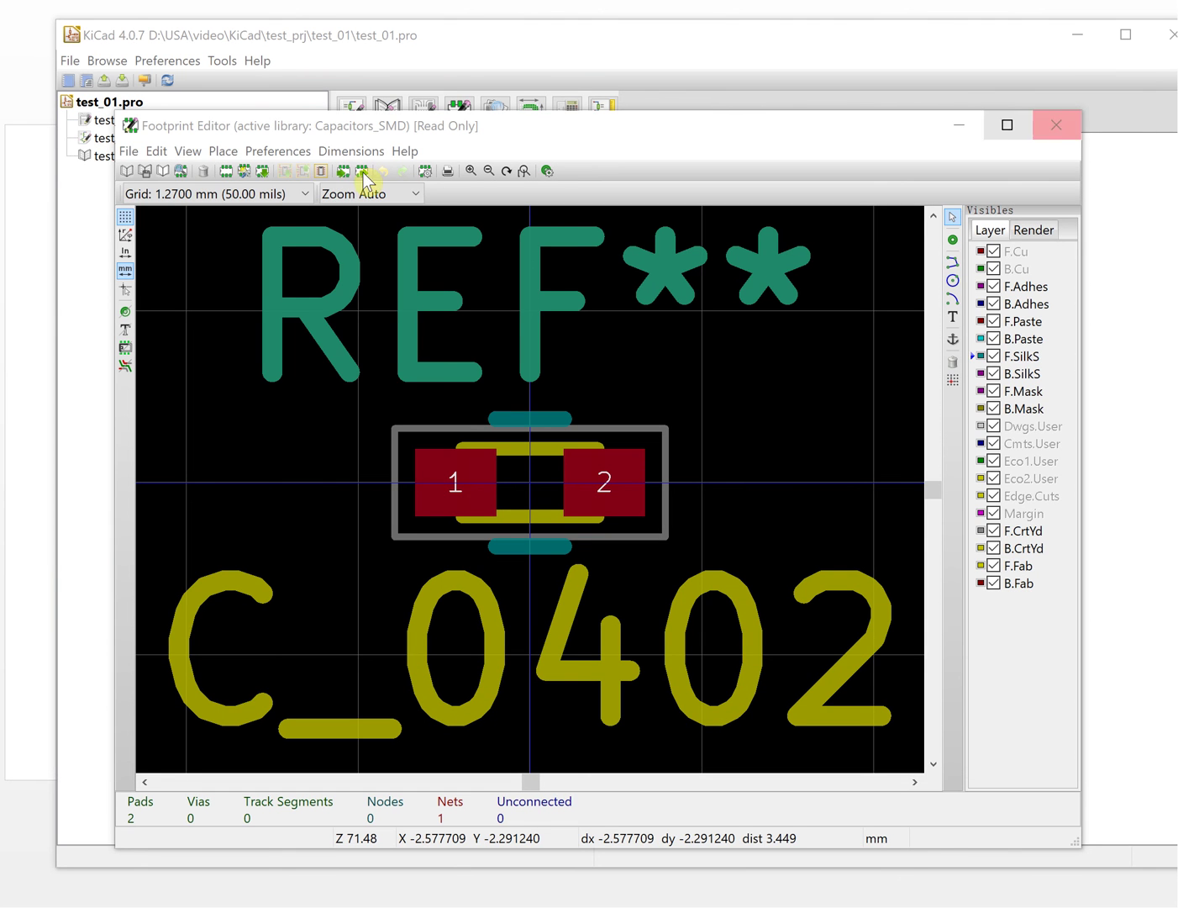
# Open the Library Browser, find Mylib in the library list, and display its C_0402 footprint
pyautogui.click(179, 174)
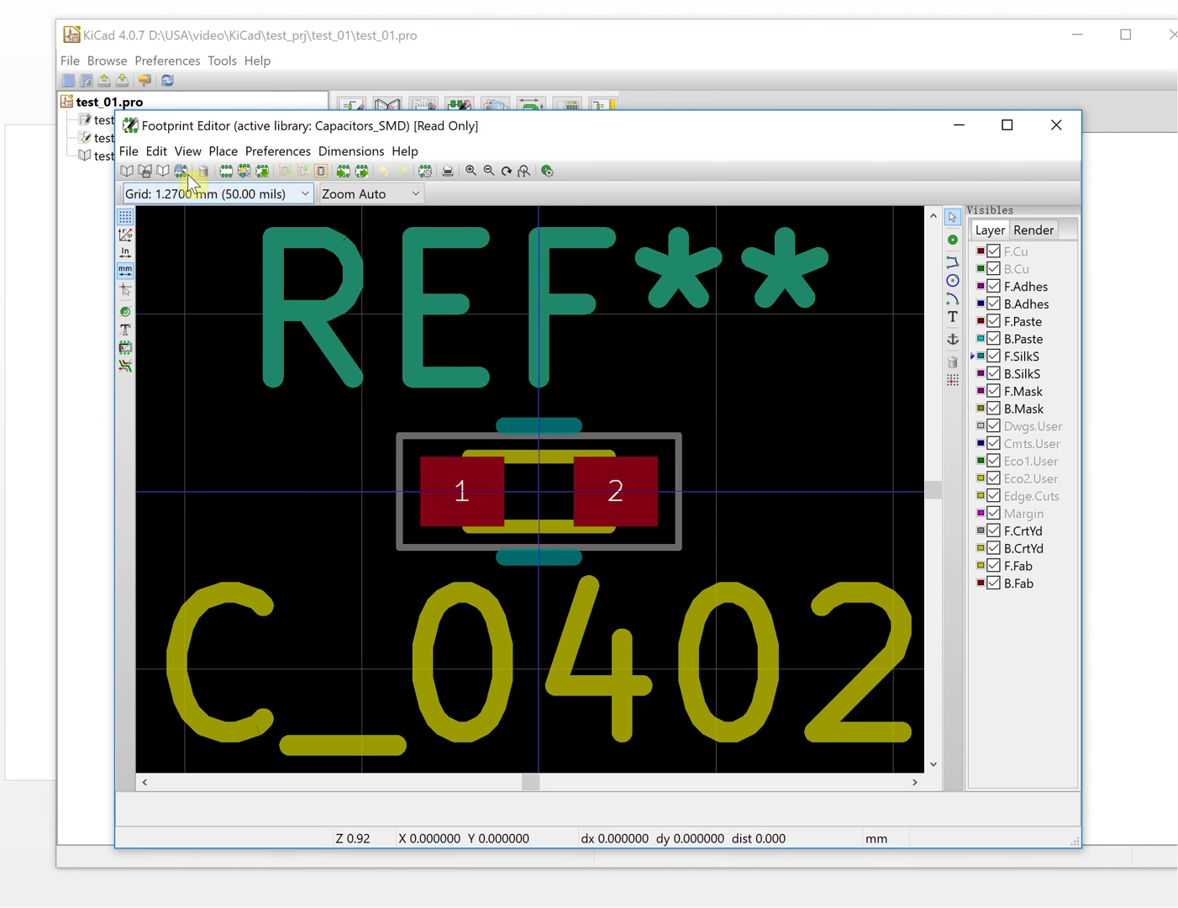
pyautogui.click(184, 171)
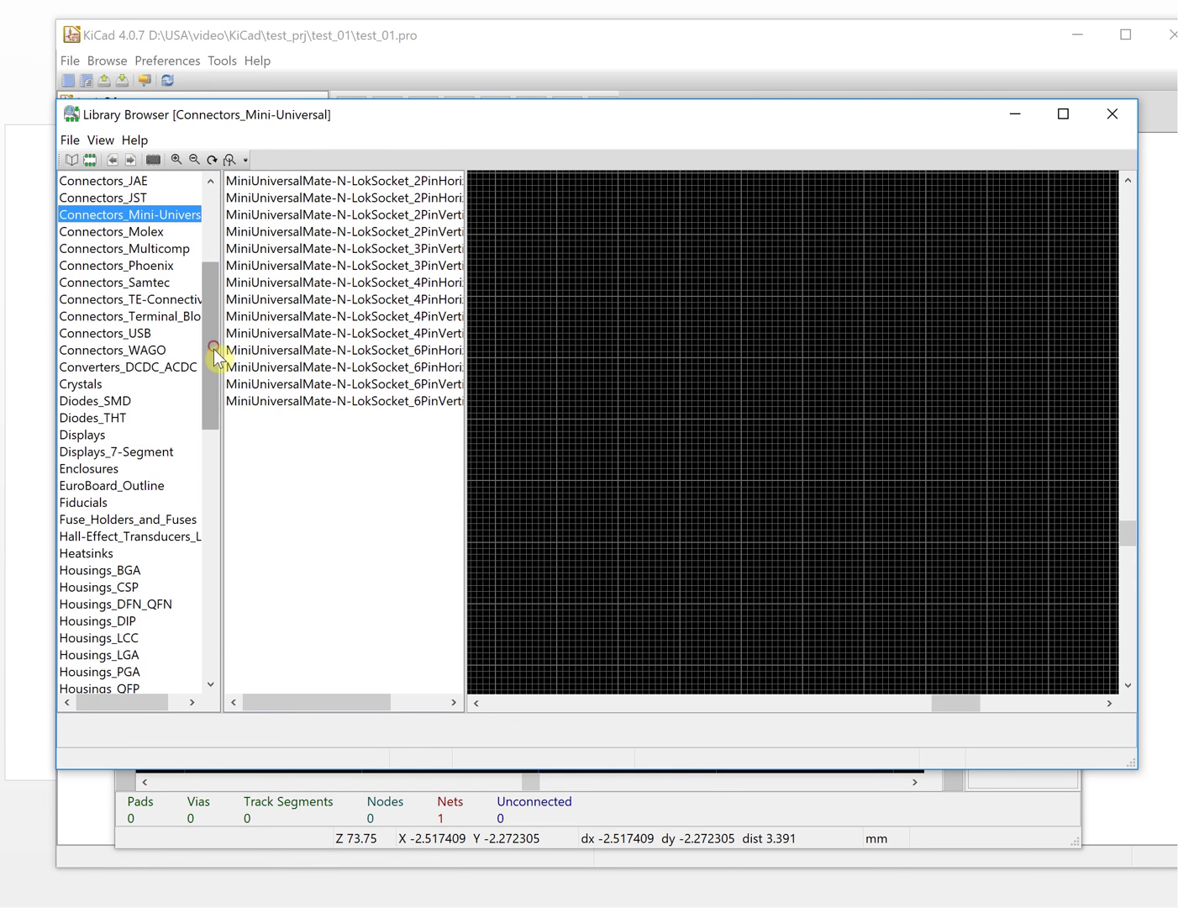
pyautogui.moveTo(216, 363); pyautogui.dragTo(191, 636)
pyautogui.click(190, 637)
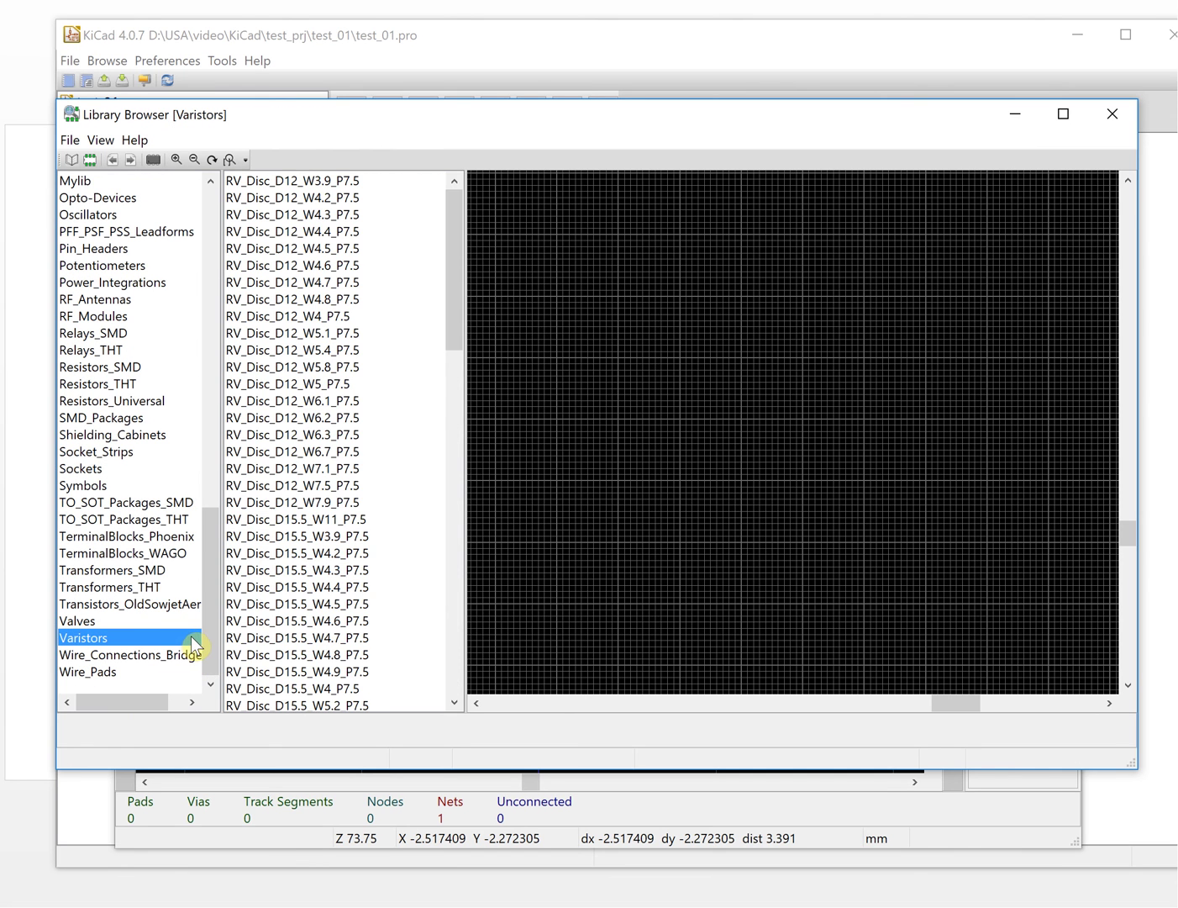
pyautogui.click(76, 179)
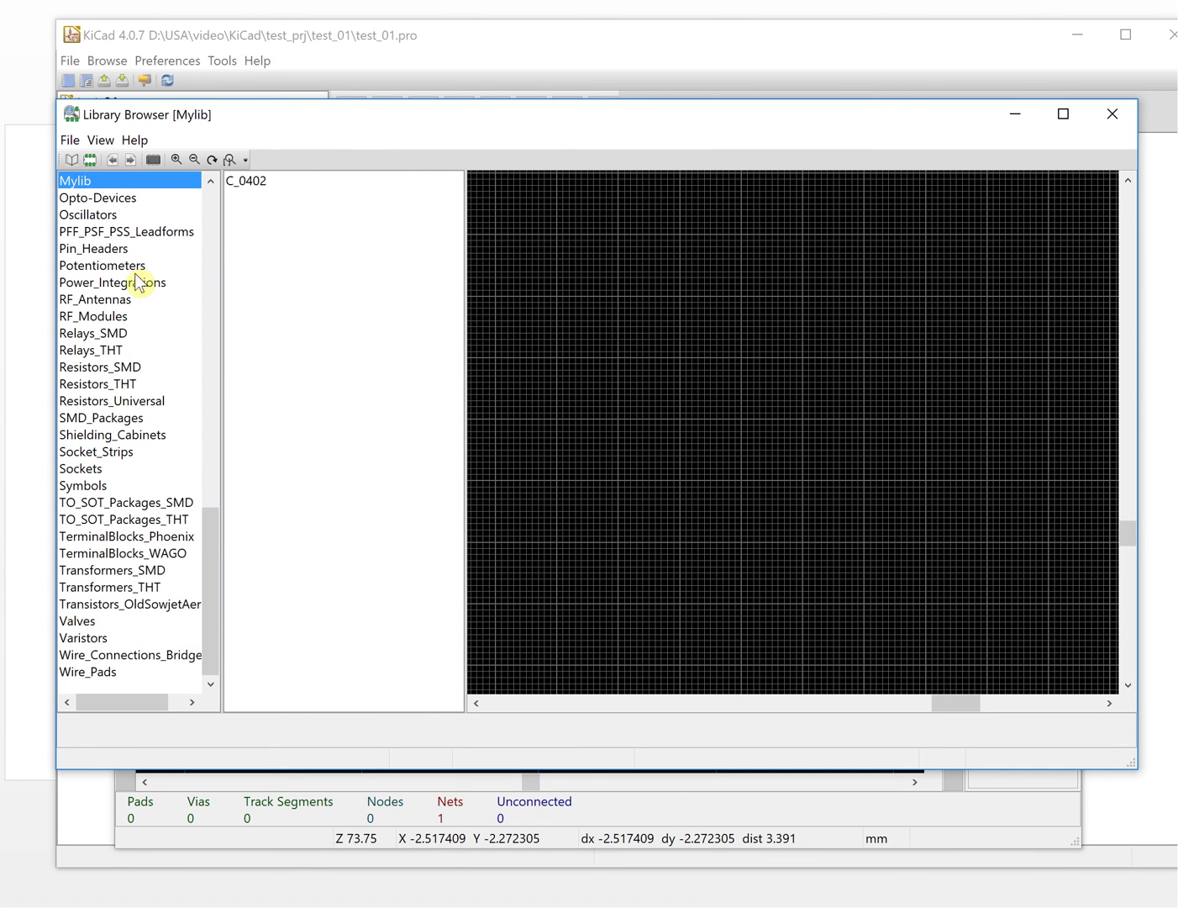
pyautogui.moveTo(207, 537); pyautogui.dragTo(142, 458)
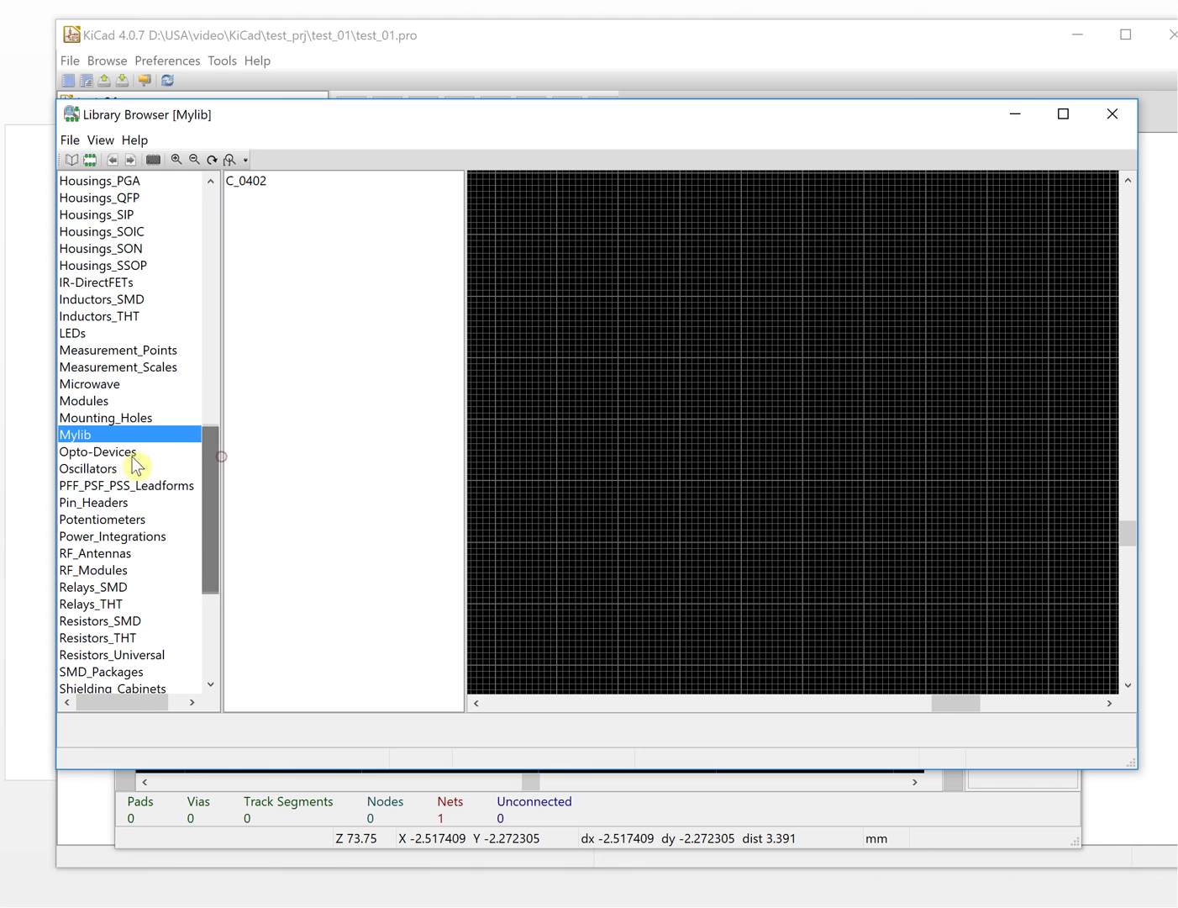
pyautogui.click(257, 180)
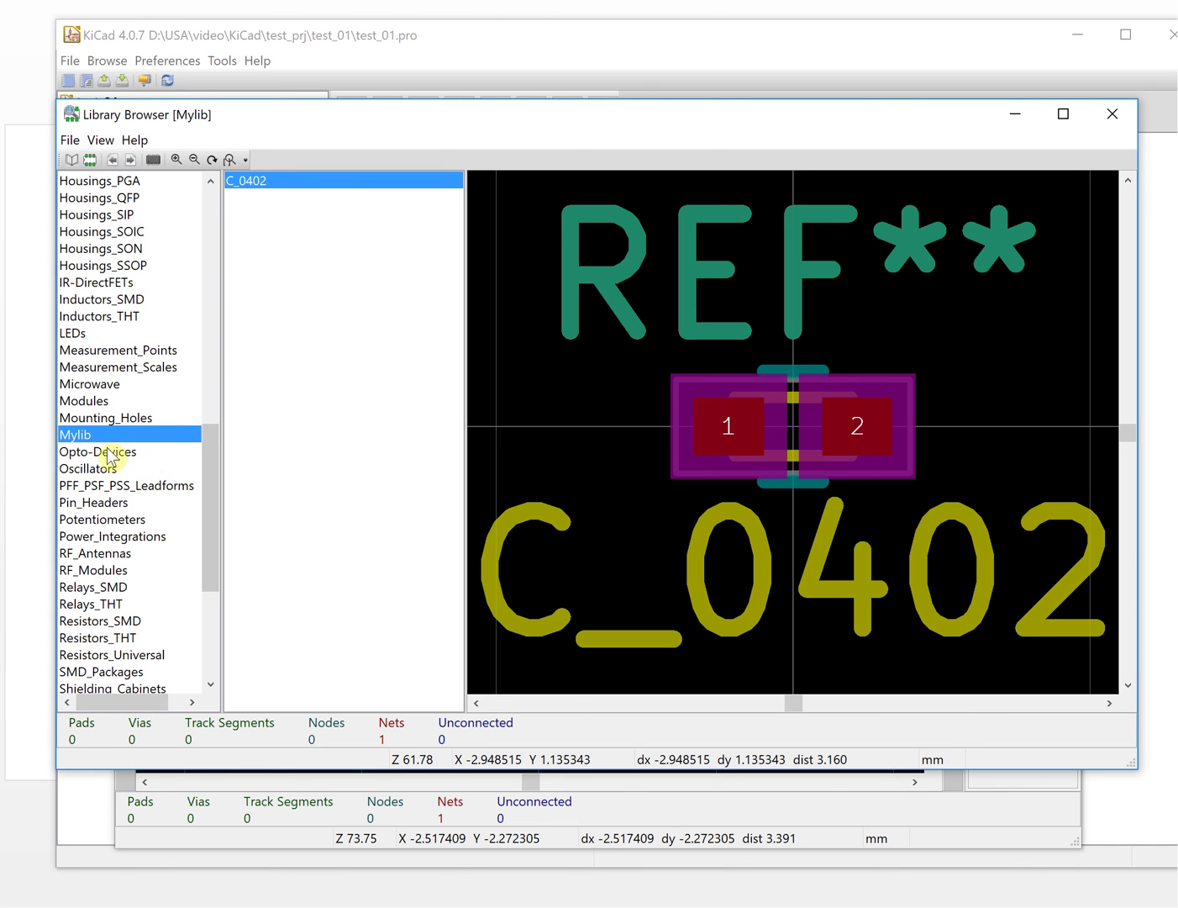